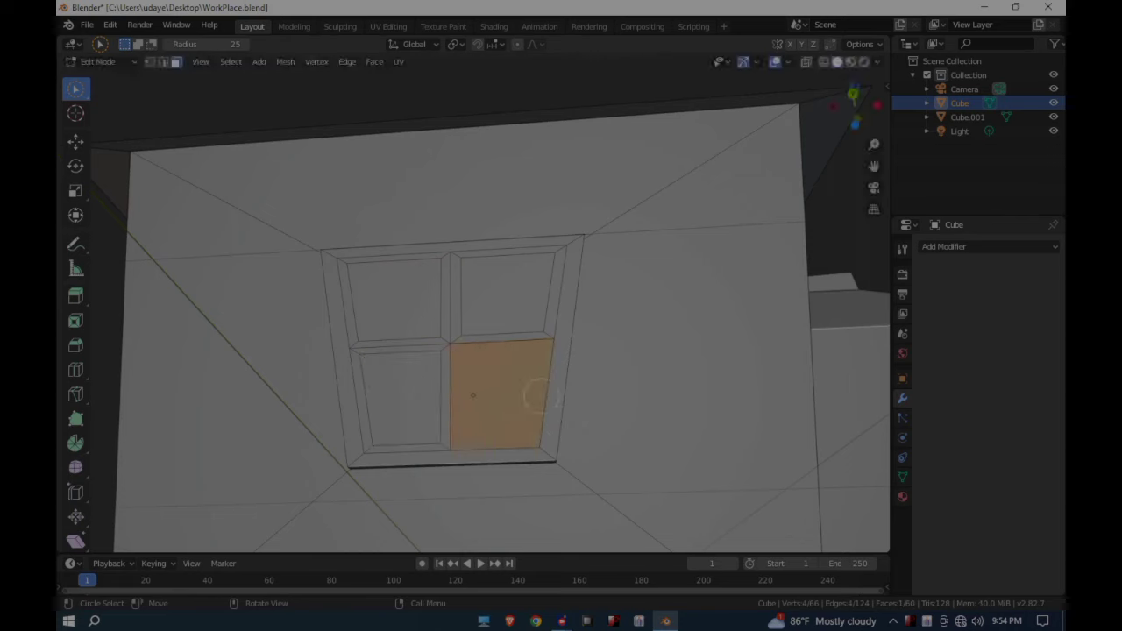
# Step: Select the four panes of the main house's side window and extrude them inward about 0.029 m
pyautogui.click(599, 403)
pyautogui.keyDown('shift'); pyautogui.click(506, 294); pyautogui.keyUp('shift')
pyautogui.keyDown('shift'); pyautogui.click(395, 299); pyautogui.keyUp('shift')
pyautogui.moveTo(453, 400); pyautogui.dragTo(386, 424, button='middle')
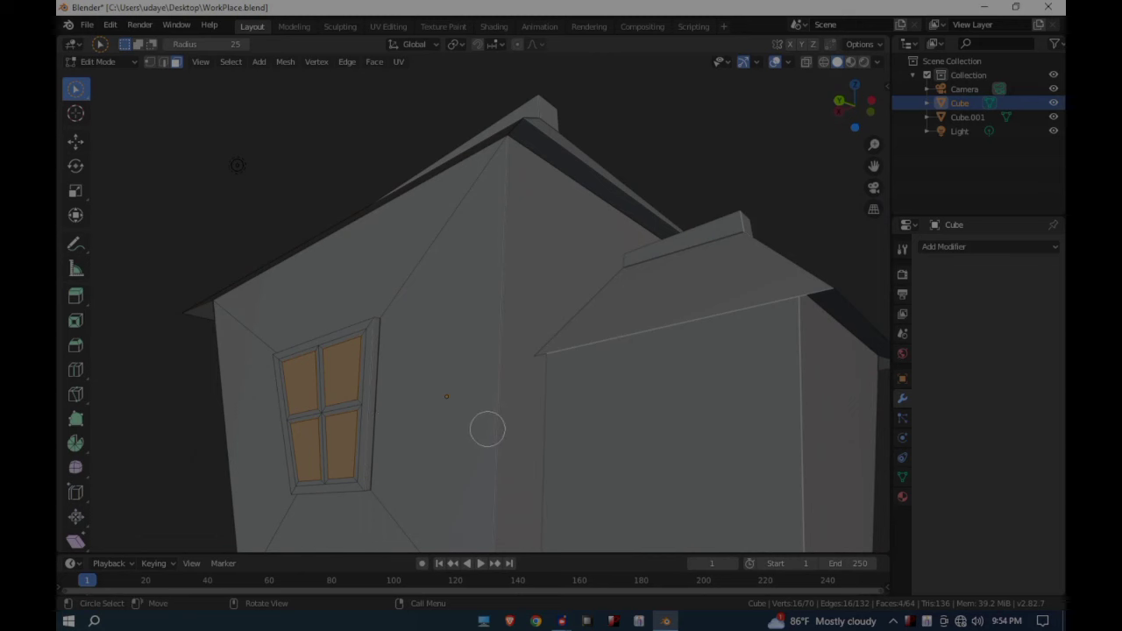
pyautogui.press('e')
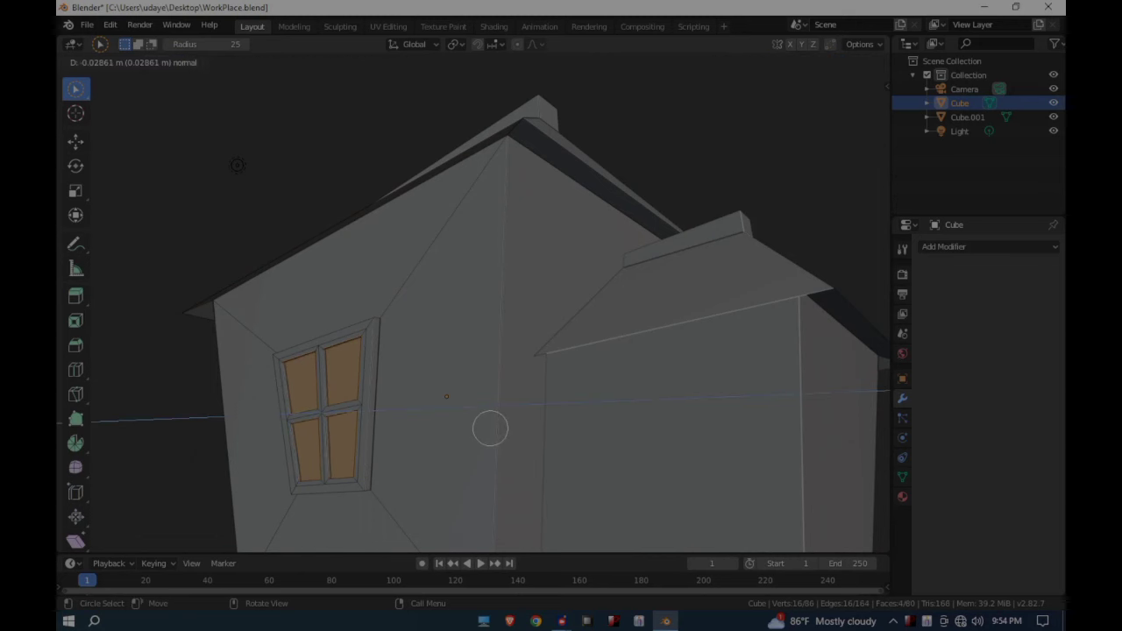
pyautogui.click(490, 427)
# Step: Extrude the four panes of the window on the opposite side of the main house inward
pyautogui.scroll(-2, 490, 427)
pyautogui.moveTo(491, 427); pyautogui.dragTo(321, 459, button='middle')
pyautogui.scroll(2, 567, 468)
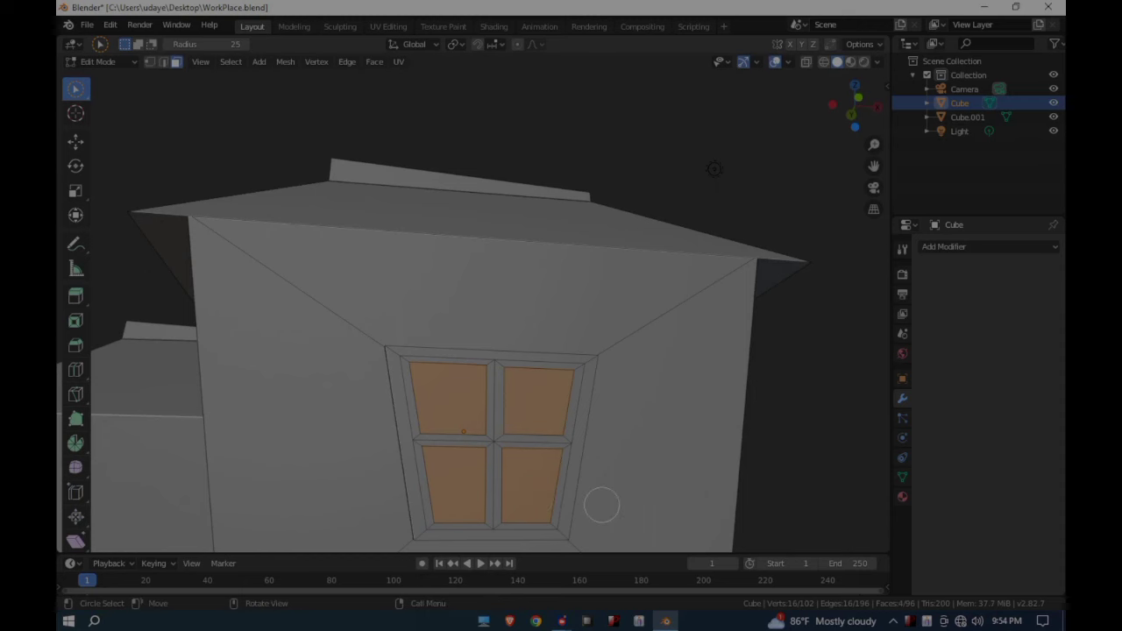
pyautogui.moveTo(674, 479); pyautogui.dragTo(425, 530, button='middle')
pyautogui.press('e')
pyautogui.click(739, 487)
pyautogui.scroll(-3, 744, 479)
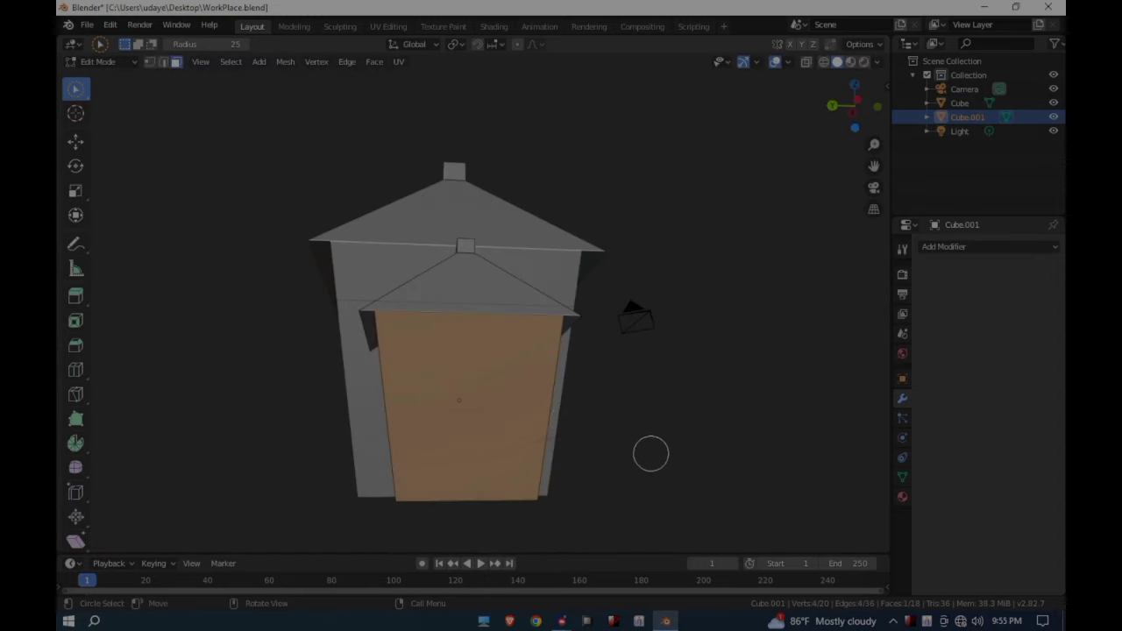
# Step: Inset the extension's front wall, narrow the inset face to 0.694 in Y, and shift it down and 0.0294 m in X as a door
pyautogui.moveTo(650, 453); pyautogui.dragTo(670, 455, button='middle')
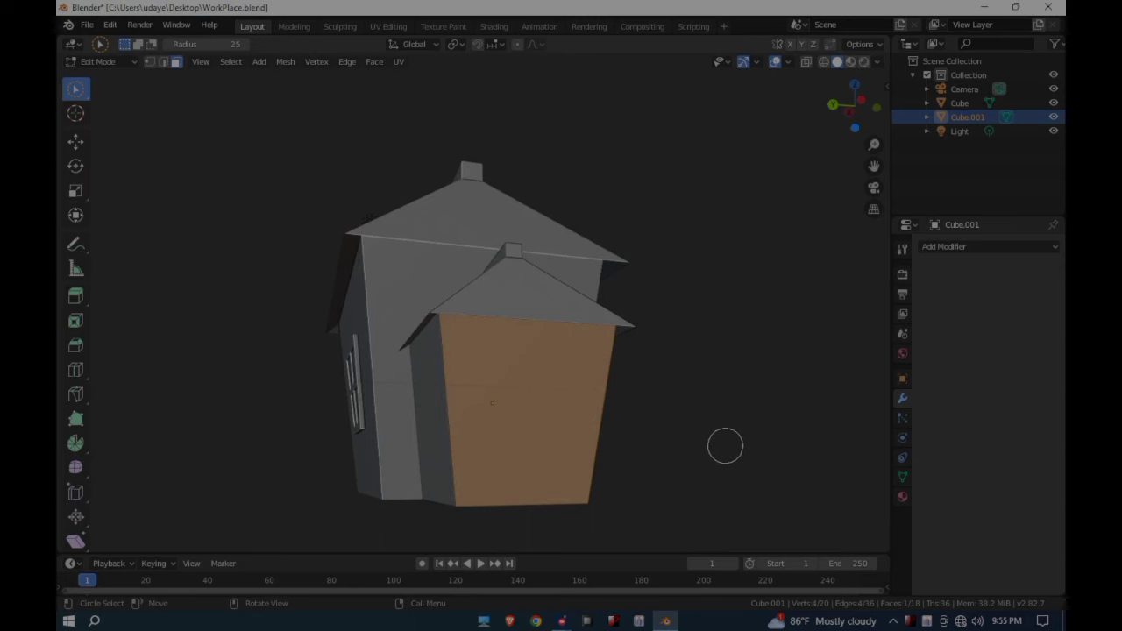
pyautogui.press('i')
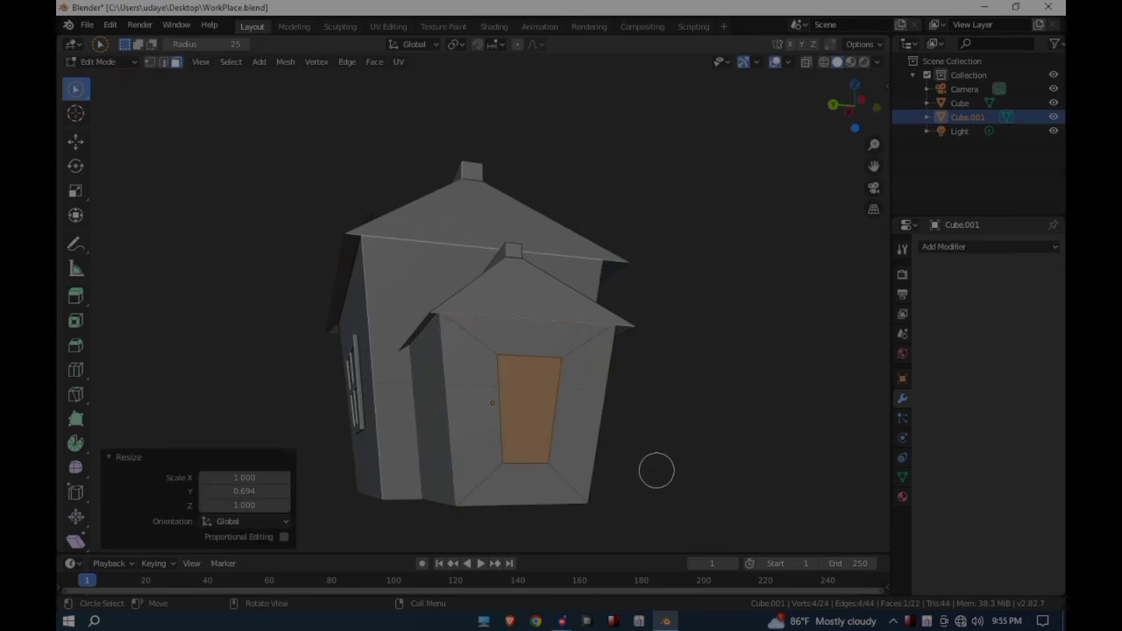
pyautogui.press('g')
pyautogui.press('x')
pyautogui.press('z')
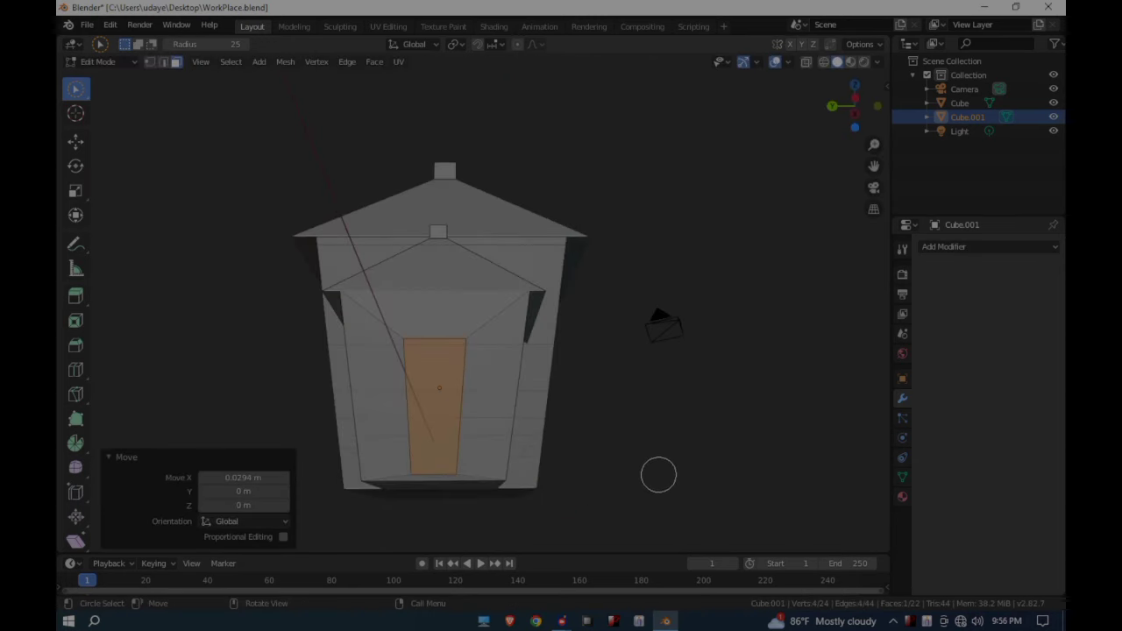
# Step: Build the extension's door frame by extruding the door face 0.0637 m, insetting it 0.06248 m and extruding the inner panel
pyautogui.press('e')
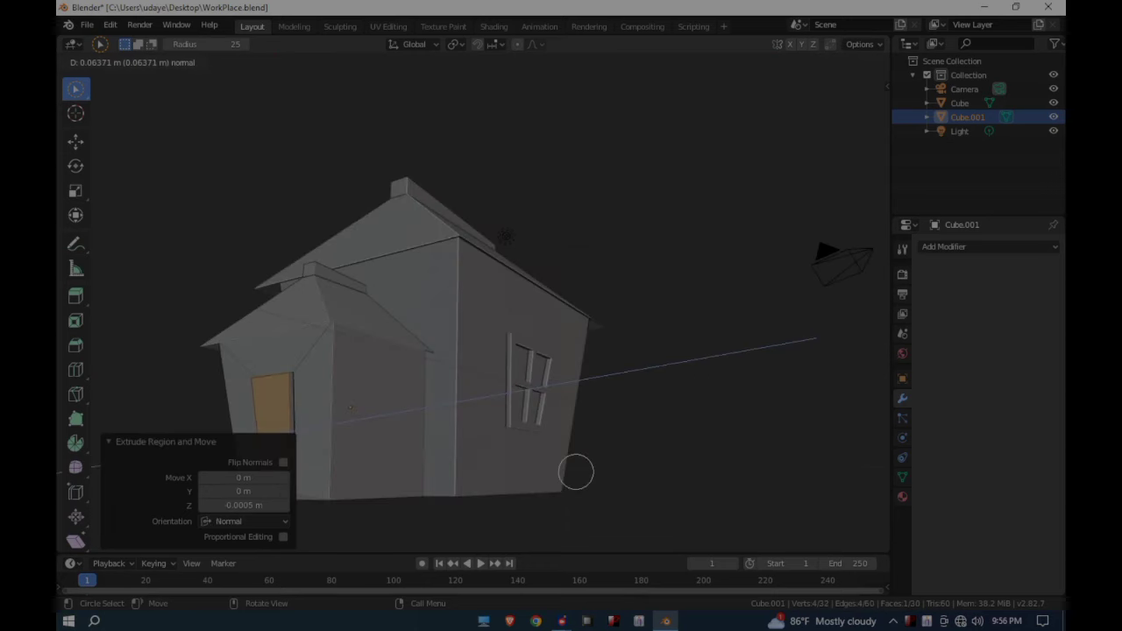
pyautogui.click(578, 463)
pyautogui.moveTo(578, 463); pyautogui.dragTo(626, 461, button='middle')
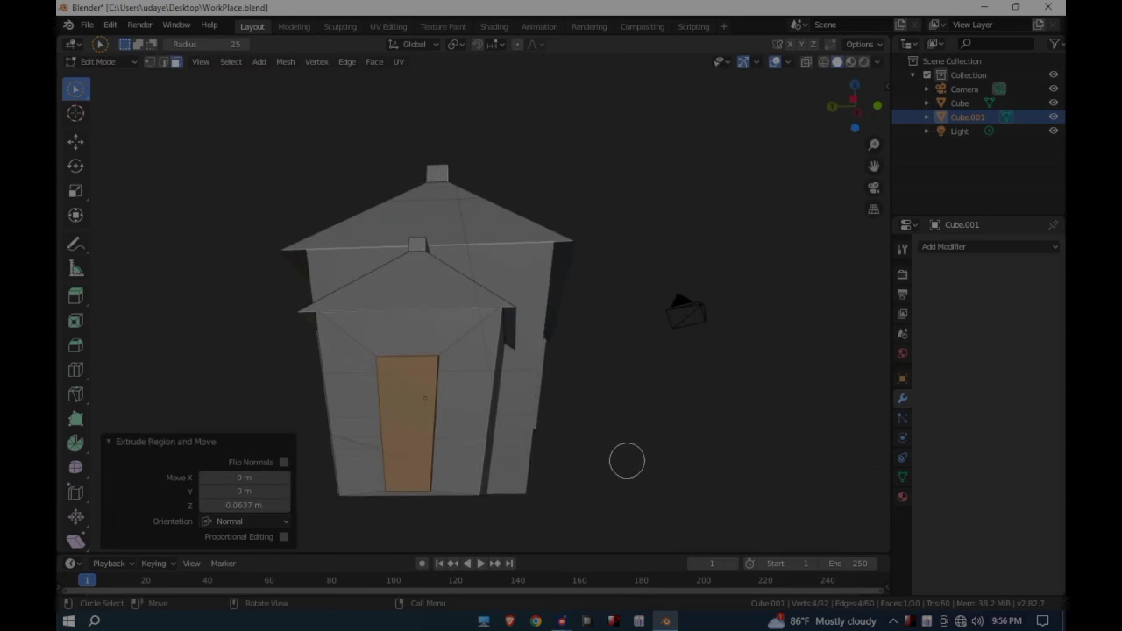
pyautogui.press('i')
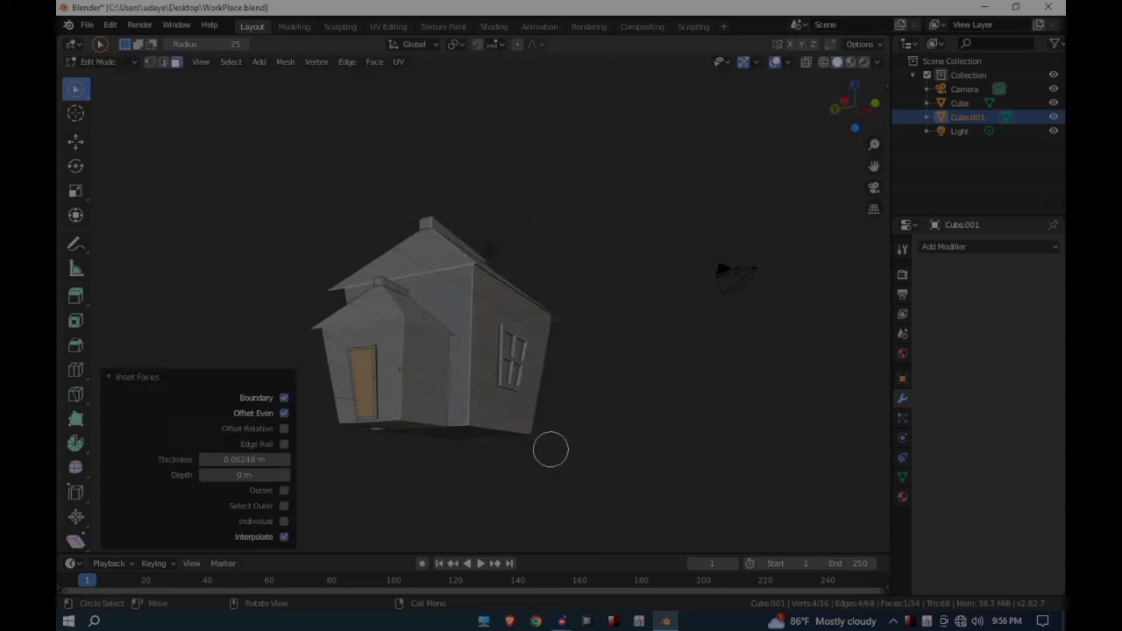
pyautogui.press('e')
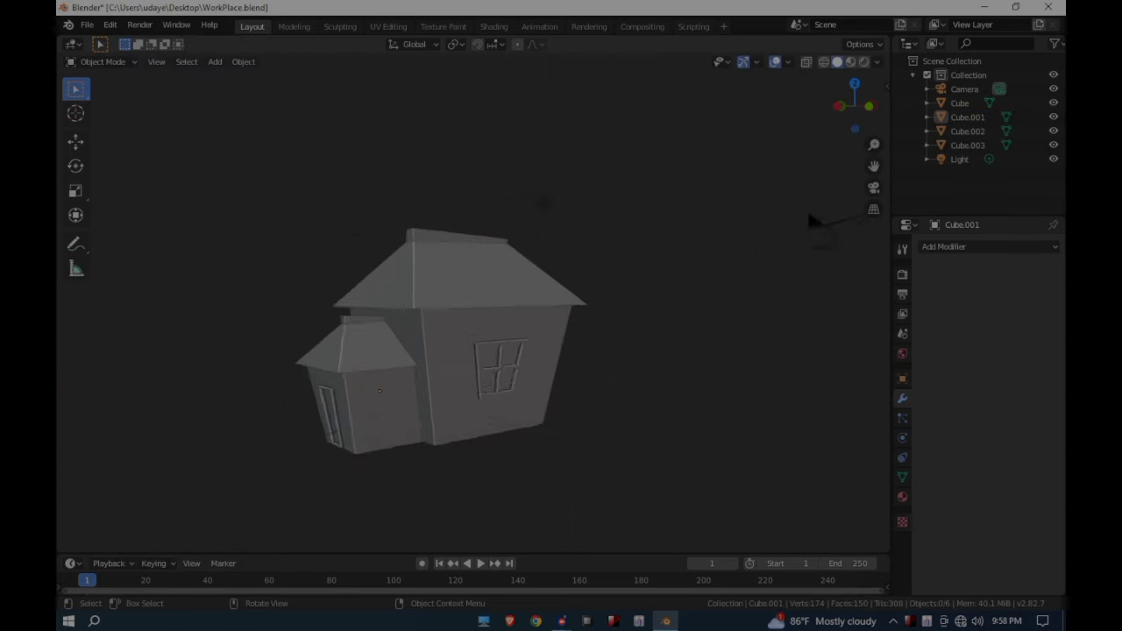
# Step: Inset the main house's back wall, lower the inset face 0.864 m and scale it into a doorway
pyautogui.moveTo(526, 350); pyautogui.dragTo(420, 351, button='middle')
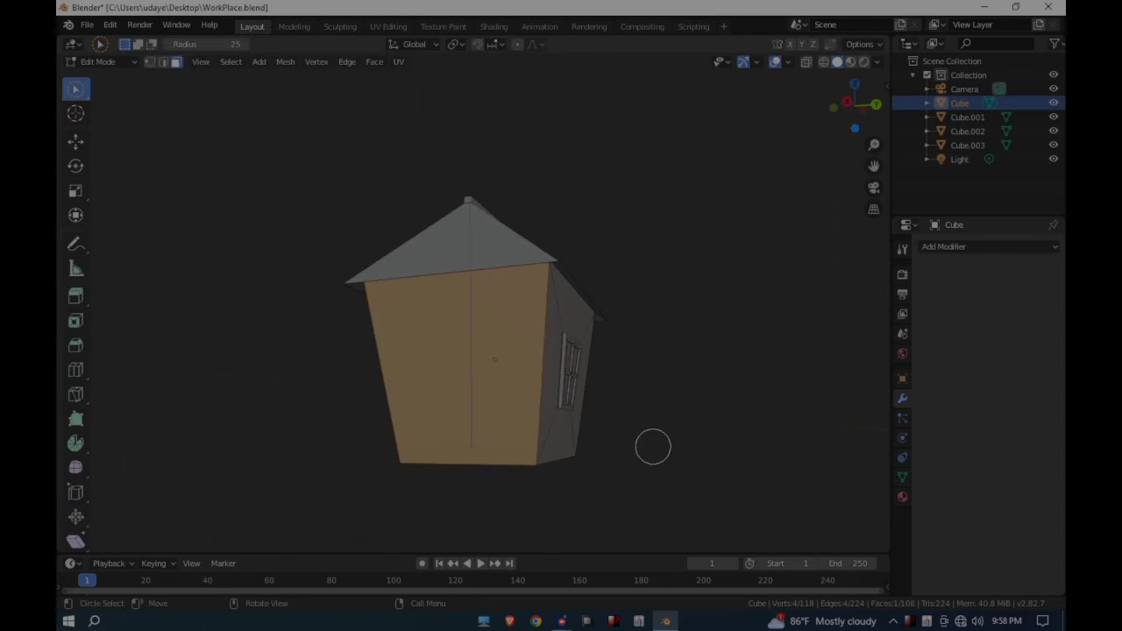
pyautogui.press('i')
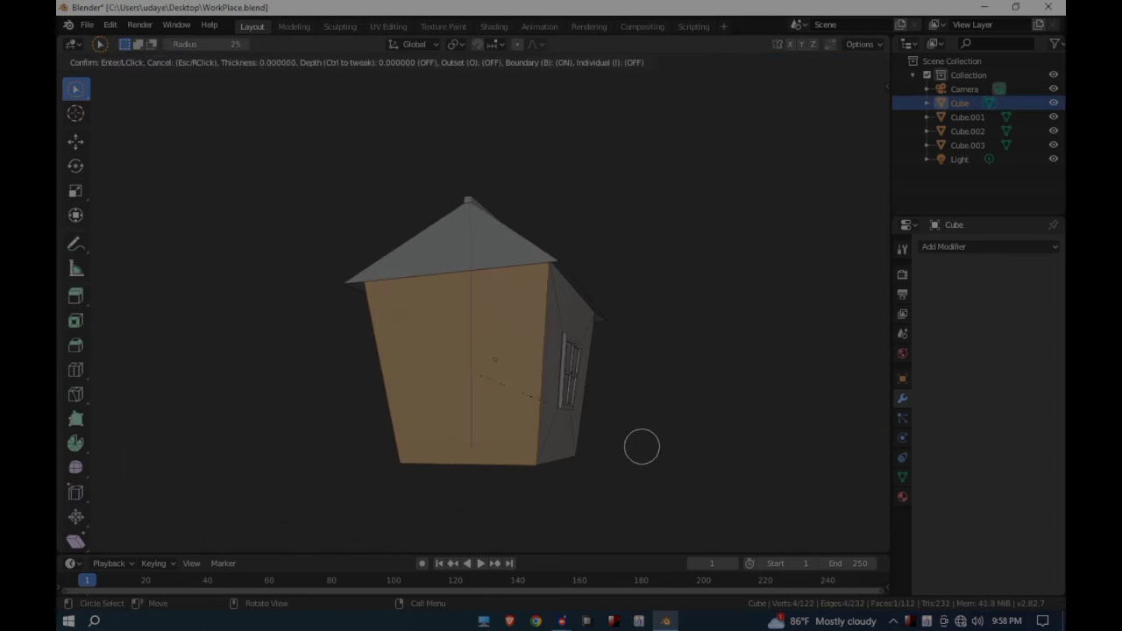
pyautogui.click(587, 446)
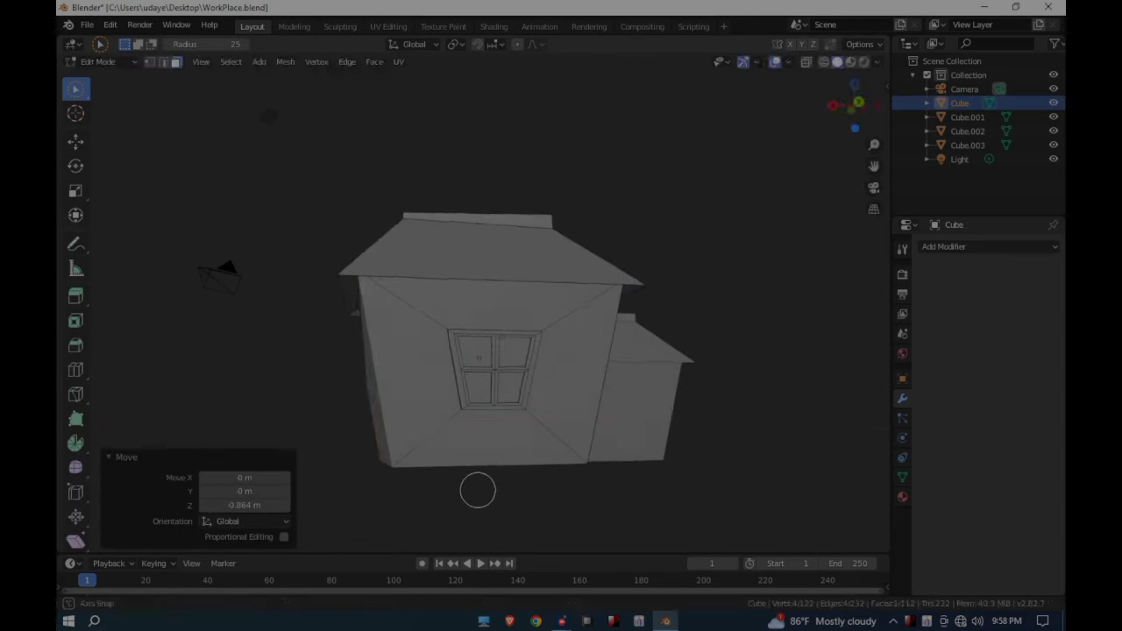
pyautogui.press('s')
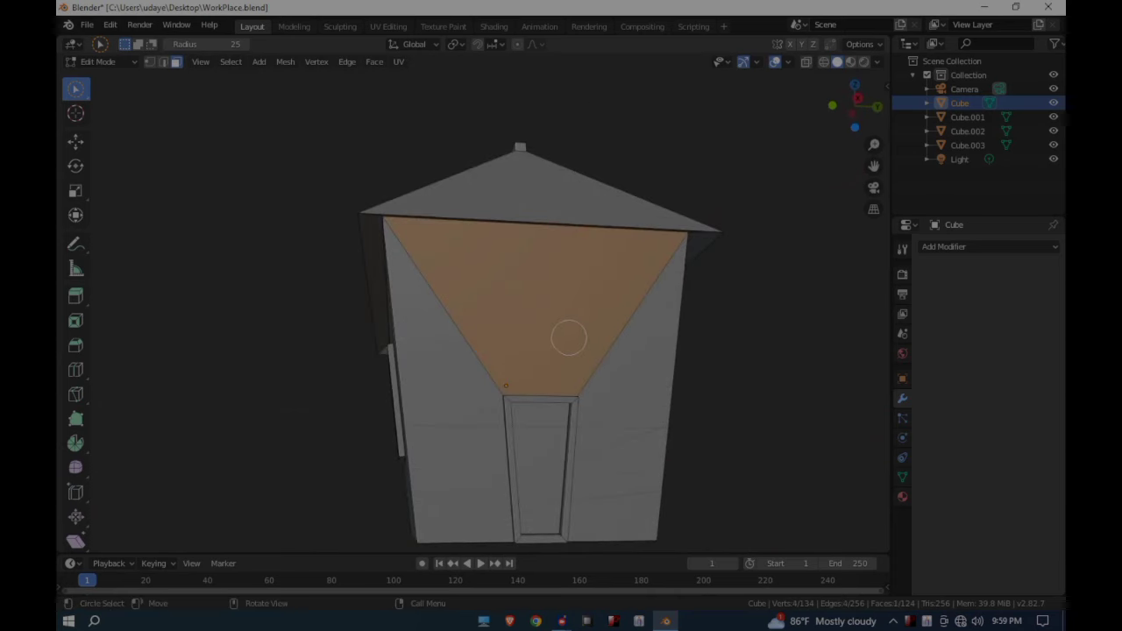
# Step: Inset the wall face above the back door and subdivide the inset face into four window panes
pyautogui.moveTo(569, 342); pyautogui.dragTo(566, 338, button='middle')
pyautogui.press('i')
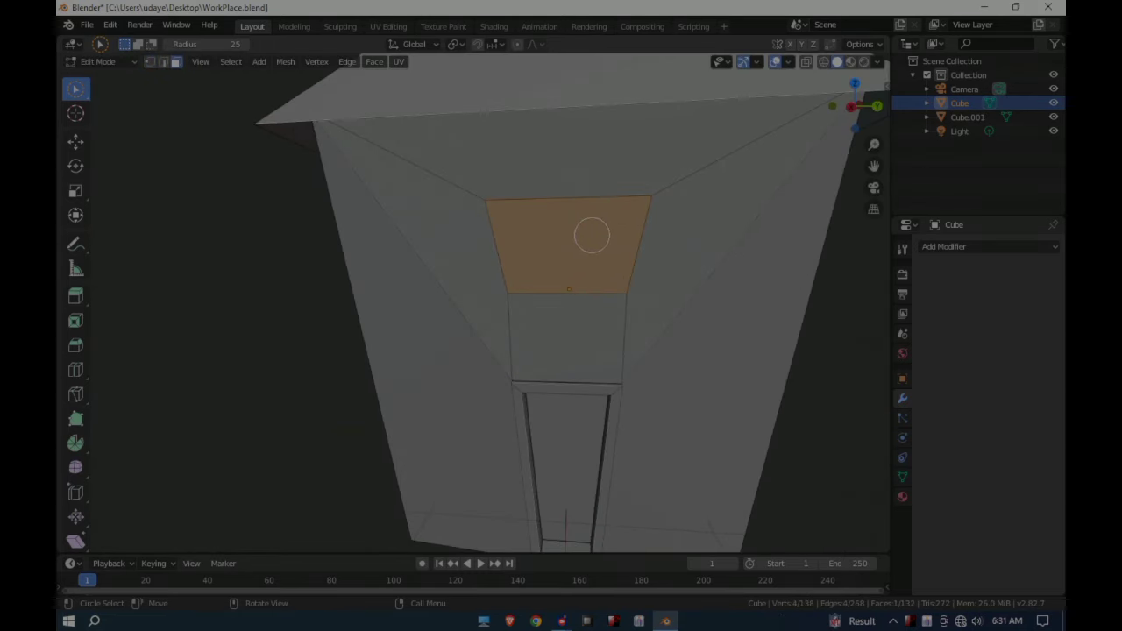
pyautogui.rightClick(591, 235)
pyautogui.click(595, 234)
pyautogui.scroll(-2, 620, 252)
pyautogui.click(566, 260)
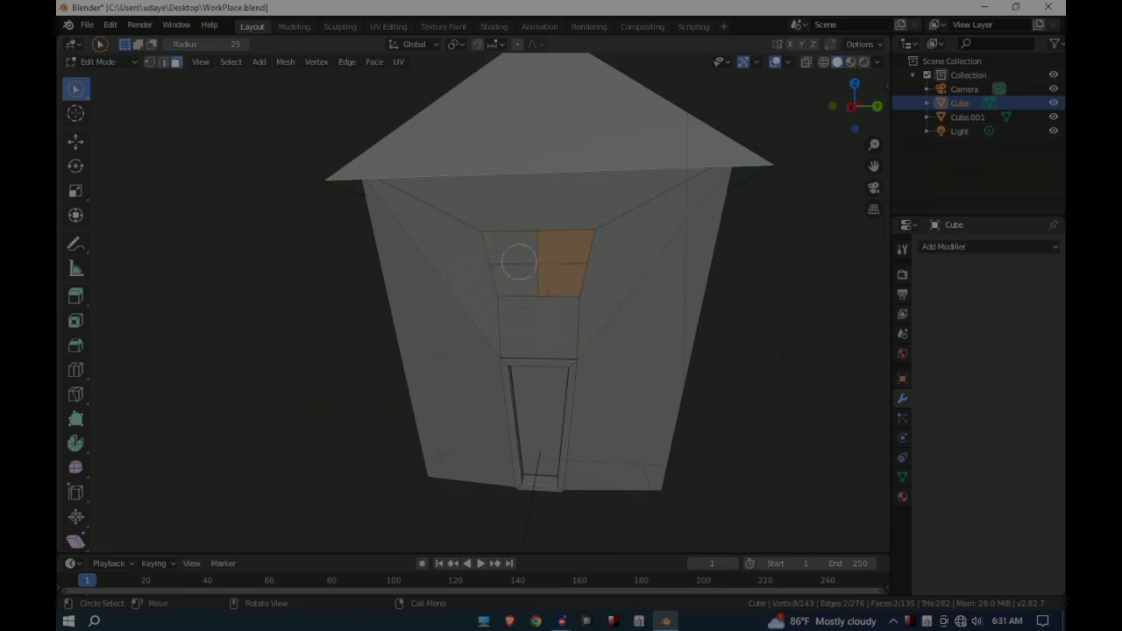
# Step: Scale the subdivided window faces above the back door and move them along Z
pyautogui.press('s')
pyautogui.click(675, 267)
pyautogui.scroll(2, 666, 261)
pyautogui.moveTo(666, 260); pyautogui.dragTo(465, 275, button='middle')
pyautogui.press('g')
pyautogui.press('z')
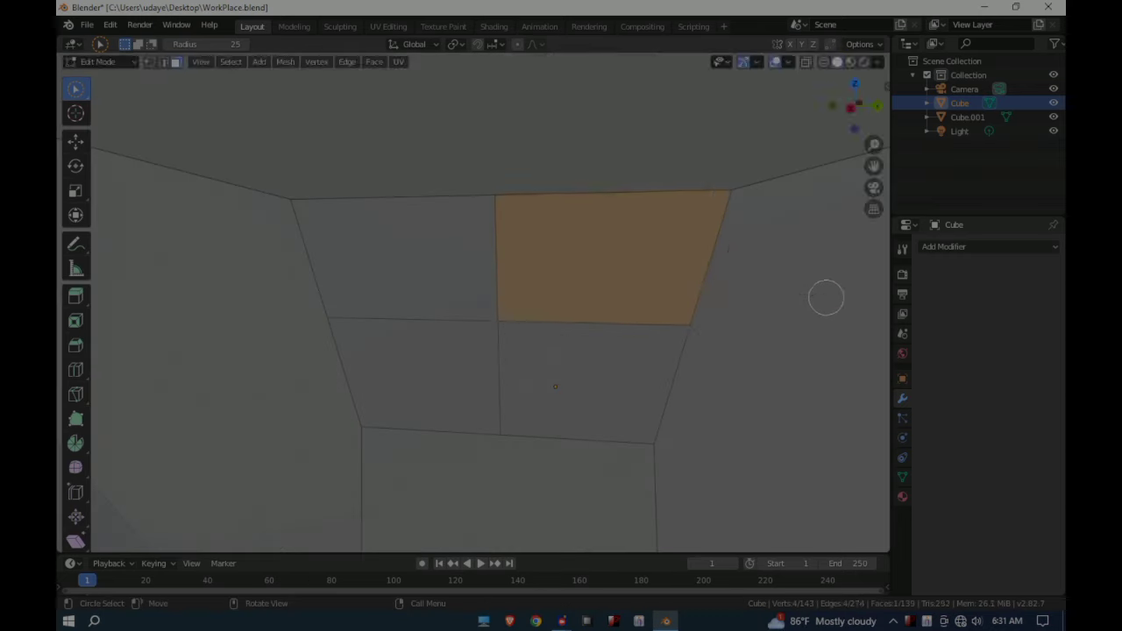
# Step: Inset each pane of the window above the back door individually
pyautogui.press('i')
pyautogui.click(806, 300)
pyautogui.click(593, 367)
pyautogui.press('i')
pyautogui.click(719, 375)
pyautogui.click(399, 258)
pyautogui.press('i')
pyautogui.click(596, 383)
# Step: Select the four inset panes above the back door and extrude them inward 0.0528 m
pyautogui.keyDown('shift'); pyautogui.click(413, 238); pyautogui.keyUp('shift')
pyautogui.keyDown('shift'); pyautogui.moveTo(596, 255); pyautogui.dragTo(575, 373); pyautogui.keyUp('shift')
pyautogui.moveTo(576, 373); pyautogui.dragTo(770, 374, button='middle')
pyautogui.press('e')
pyautogui.click(576, 363)
pyautogui.scroll(-10, 576, 363)
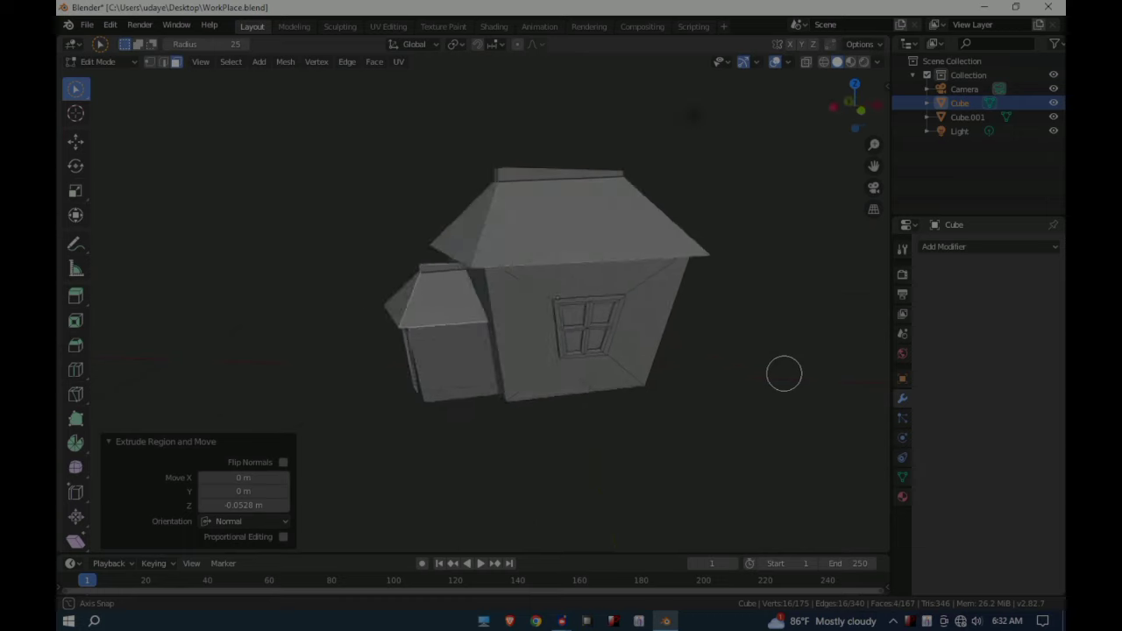
# Step: Add a 2 m cube and raise it along Z by about 4.5 m to the main roof
pyautogui.click(259, 61)
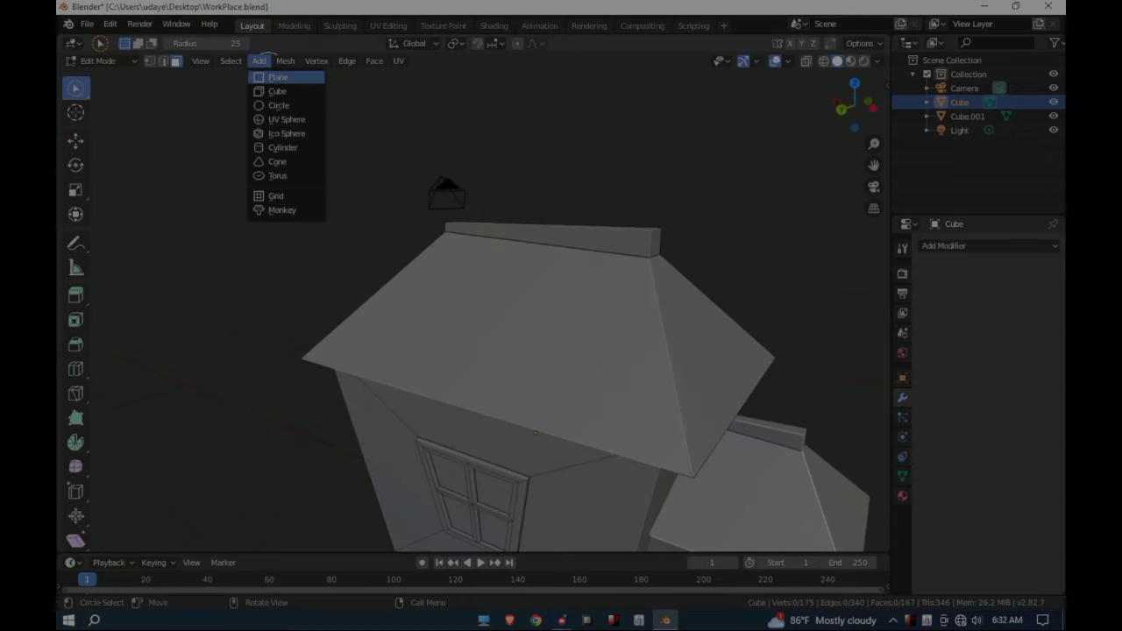
pyautogui.click(270, 106)
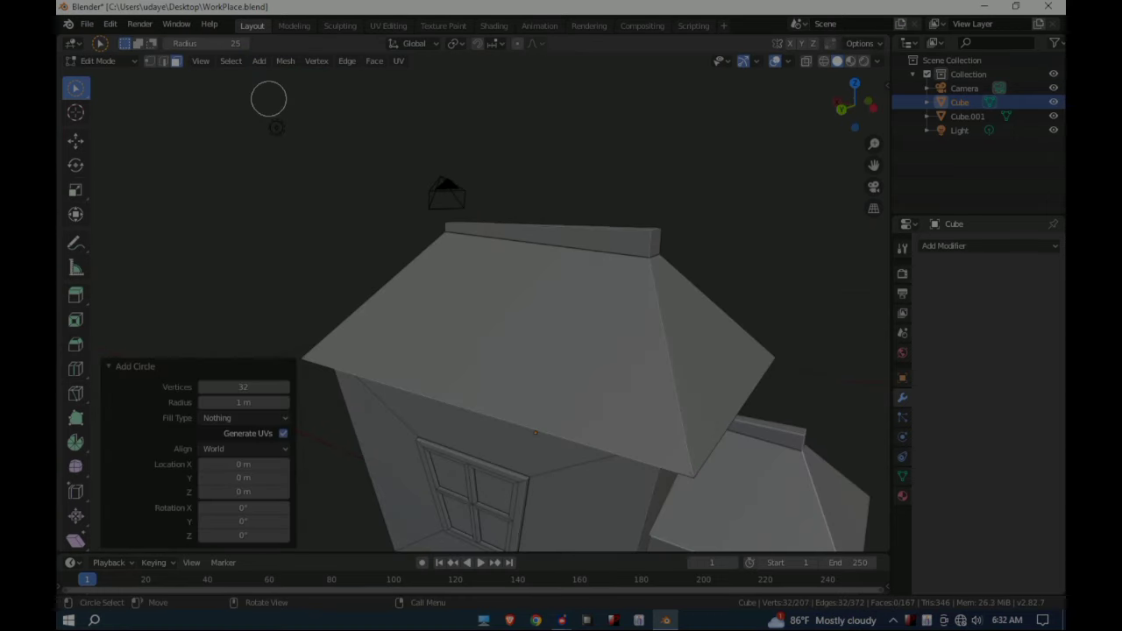
pyautogui.click(259, 60)
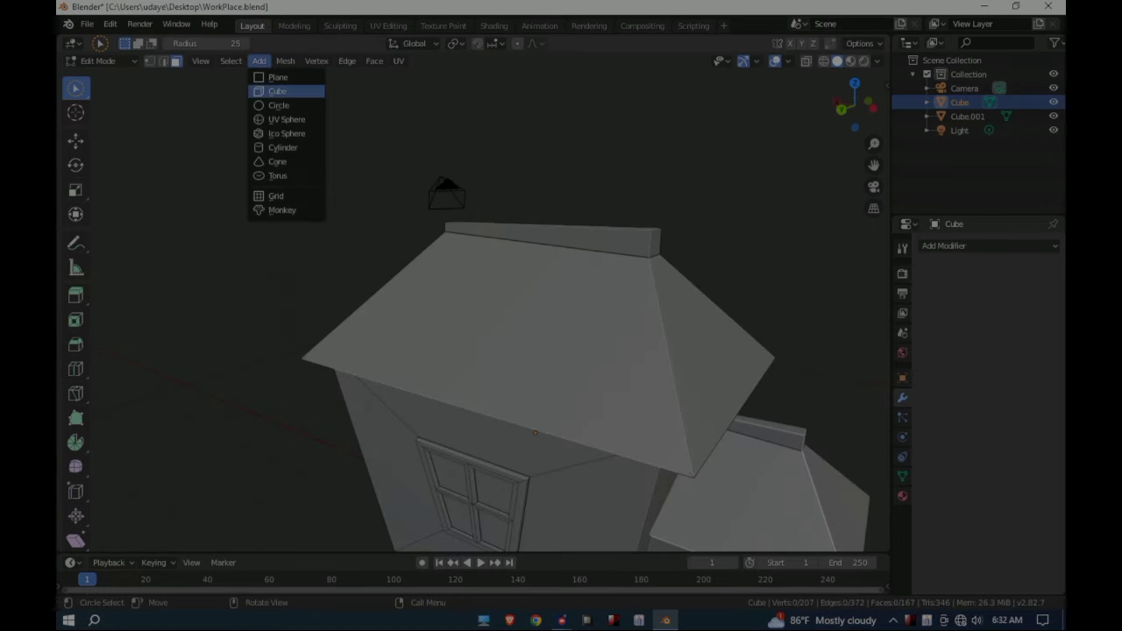
pyautogui.click(271, 91)
pyautogui.scroll(-3, 401, 163)
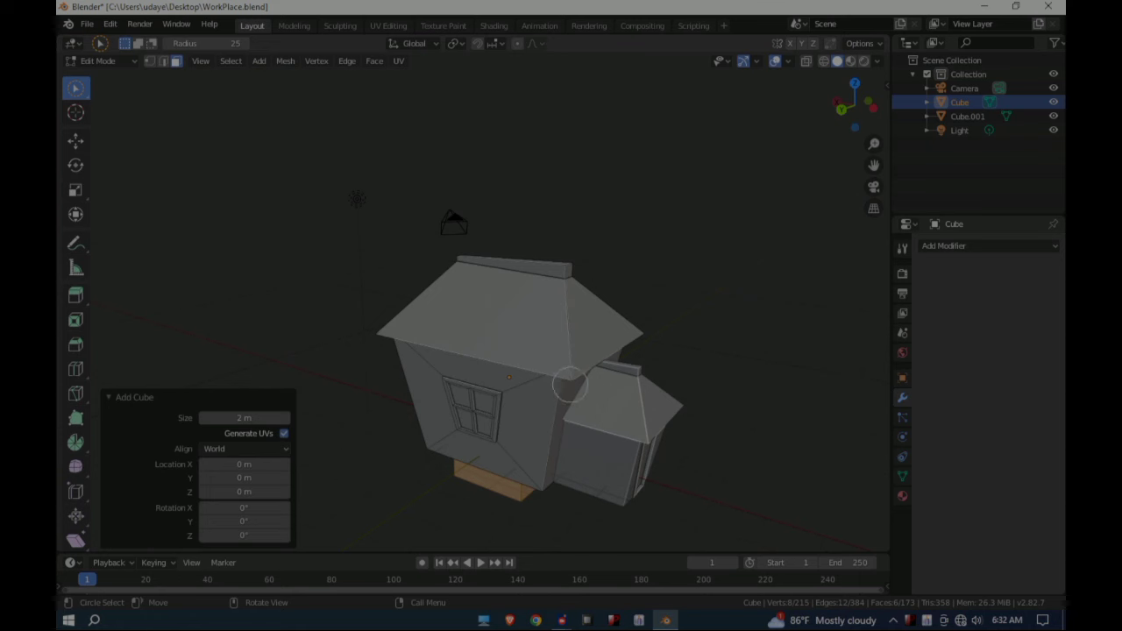
pyautogui.press('g')
pyautogui.press('z')
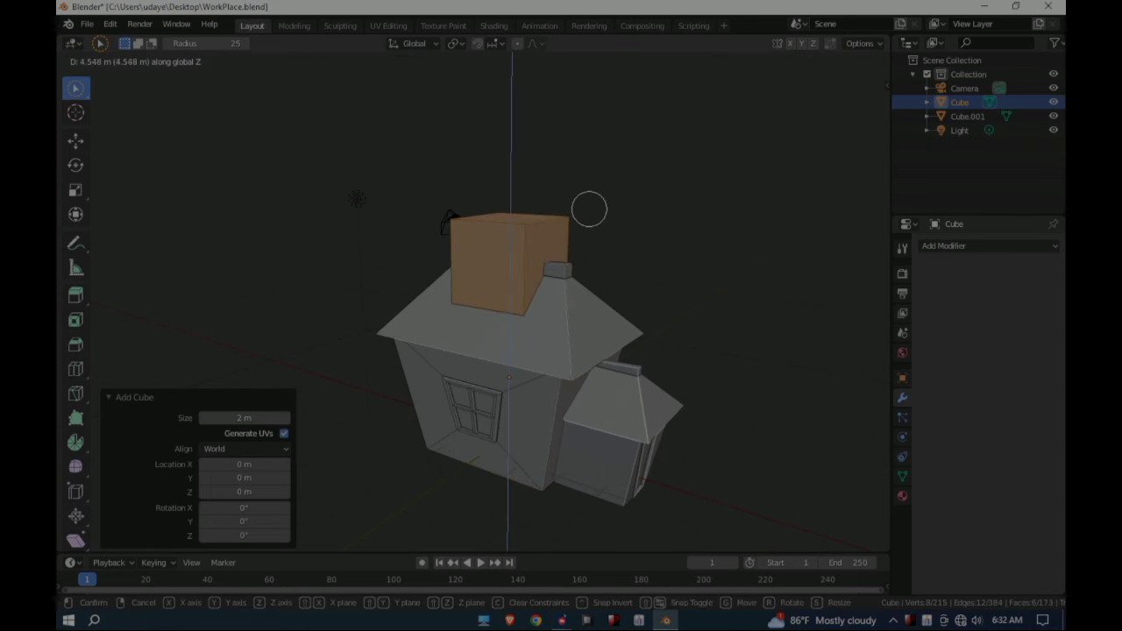
pyautogui.click(588, 207)
# Step: Shrink the new cube to chimney size and adjust its height by scaling it along Z
pyautogui.scroll(2, 589, 209)
pyautogui.press('s')
pyautogui.click(584, 253)
pyautogui.moveTo(583, 253); pyautogui.dragTo(694, 265, button='middle')
pyautogui.scroll(4, 625, 263)
pyautogui.press('s')
pyautogui.press('z')
pyautogui.click(559, 263)
# Step: Position the chimney block on the slope of the main roof by moving it along Z, Y and X
pyautogui.moveTo(558, 263); pyautogui.dragTo(570, 226, button='middle')
pyautogui.press('g')
pyautogui.press('z')
pyautogui.click(682, 350)
pyautogui.press('g')
pyautogui.press('y')
pyautogui.click(411, 271)
pyautogui.press('g')
pyautogui.press('x')
pyautogui.click(571, 225)
# Step: Scale the chimney block to 0.774 in Y and reposition it along X on the main roof
pyautogui.press('s')
pyautogui.press('y')
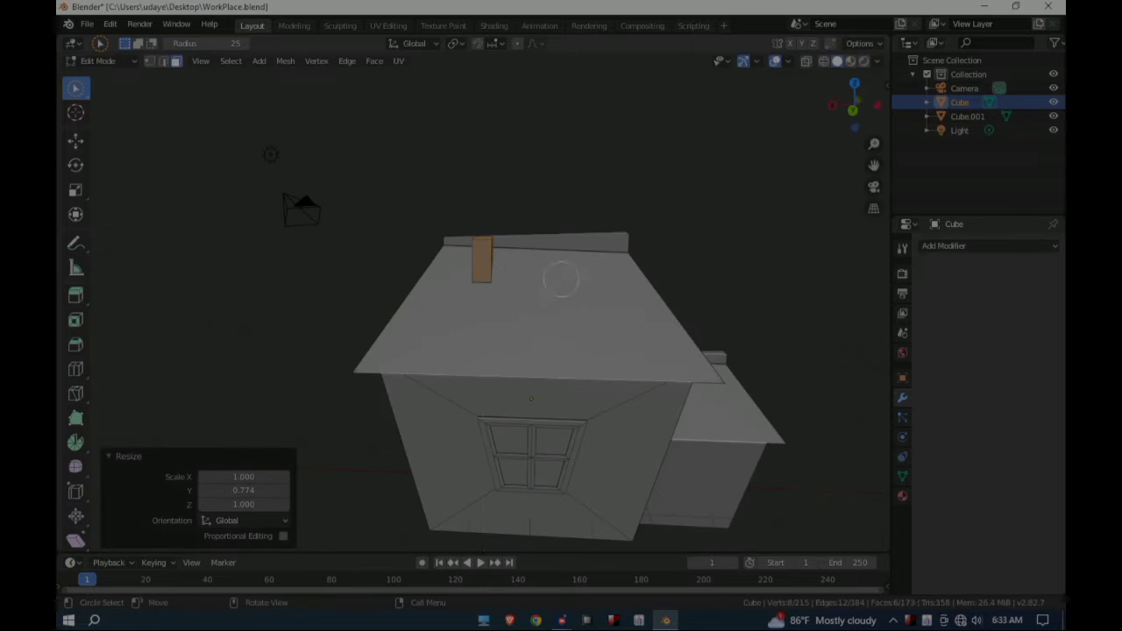
pyautogui.click(598, 301)
pyautogui.scroll(4, 599, 301)
pyautogui.press('g')
pyautogui.press('x')
pyautogui.click(498, 306)
# Step: Enlarge the chimney's top face so the sides flare outward, and extrude it up 0.0183 m
pyautogui.moveTo(499, 306); pyautogui.dragTo(634, 201, button='middle')
pyautogui.click(634, 201)
pyautogui.press('s')
pyautogui.click(779, 253)
pyautogui.moveTo(779, 254); pyautogui.dragTo(514, 230, button='middle')
pyautogui.press('e')
pyautogui.click(524, 223)
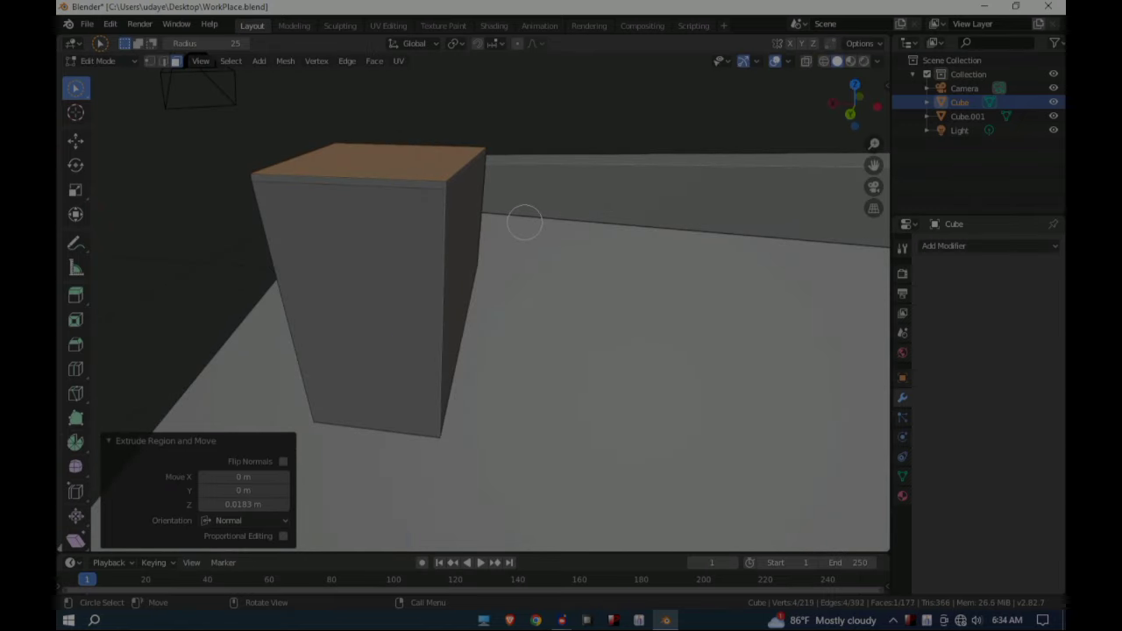
# Step: Scale the chimney's extruded top face to 1.478 and lower it about 0.05 m to form an overhanging cap
pyautogui.press('s')
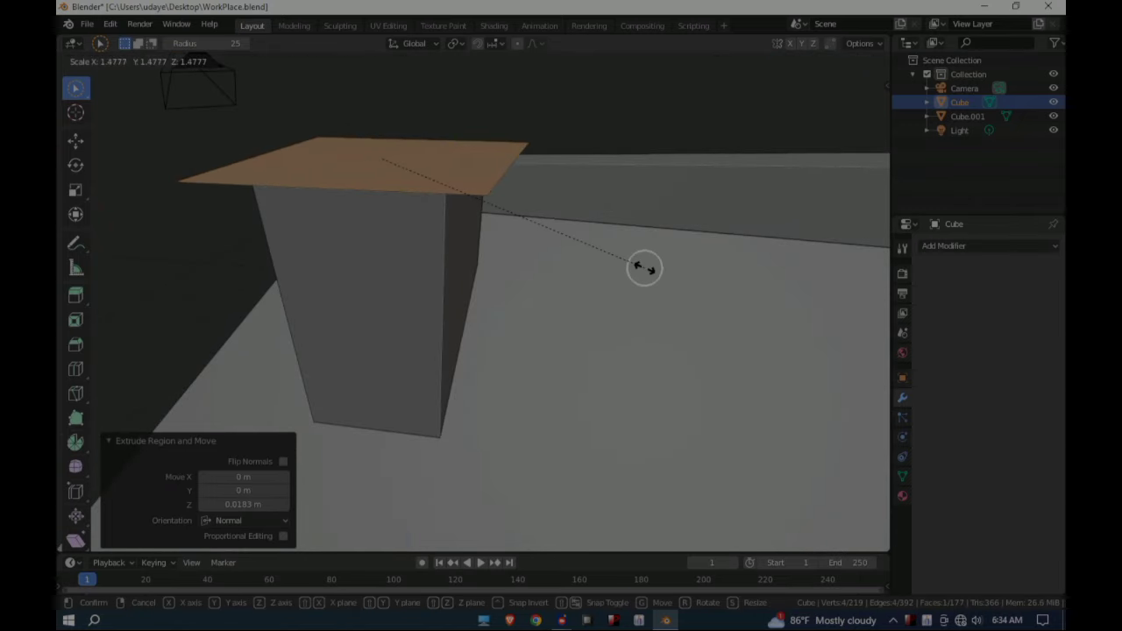
pyautogui.click(644, 268)
pyautogui.moveTo(646, 252); pyautogui.dragTo(656, 253, button='middle')
pyautogui.press('g')
pyautogui.press('z')
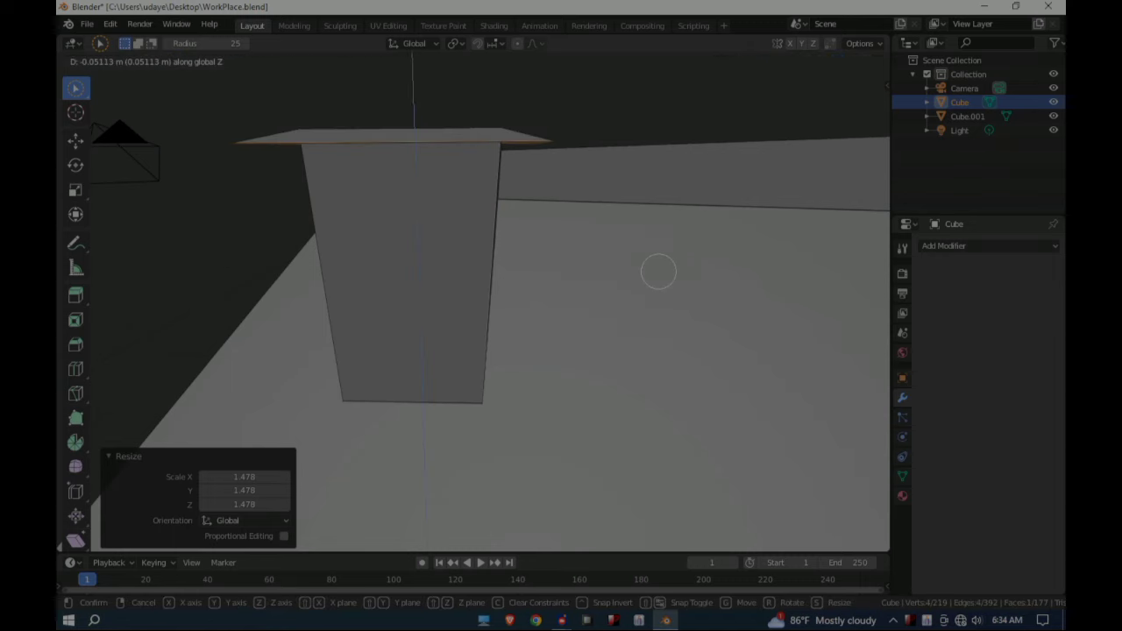
pyautogui.click(658, 271)
# Step: Extrude the chimney cap's top face upward and scale it down, including along Y, to form a sloped roof
pyautogui.scroll(-2, 658, 271)
pyautogui.press('e')
pyautogui.click(619, 211)
pyautogui.moveTo(618, 211); pyautogui.dragTo(793, 289, button='middle')
pyautogui.press('s')
pyautogui.click(720, 232)
pyautogui.press('s')
pyautogui.press('y')
pyautogui.click(699, 213)
pyautogui.moveTo(699, 213); pyautogui.dragTo(553, 95, button='middle')
# Step: Extrude a thin ridge from the top of the chimney cap, adjust its scale, and save the file
pyautogui.press('e')
pyautogui.click(538, 163)
pyautogui.click(447, 127)
pyautogui.moveTo(447, 127); pyautogui.dragTo(380, 148, button='middle')
pyautogui.click(415, 285)
pyautogui.moveTo(416, 284); pyautogui.dragTo(583, 368, button='middle')
pyautogui.press('s')
pyautogui.click(640, 293)
pyautogui.hotkey('ctrl', 's')
pyautogui.click(584, 368)
# Step: Select the sloped faces of the main roof and the chimney cap and separate them into their own object
pyautogui.moveTo(650, 356); pyautogui.dragTo(455, 257, button='middle')
pyautogui.scroll(5, 460, 212)
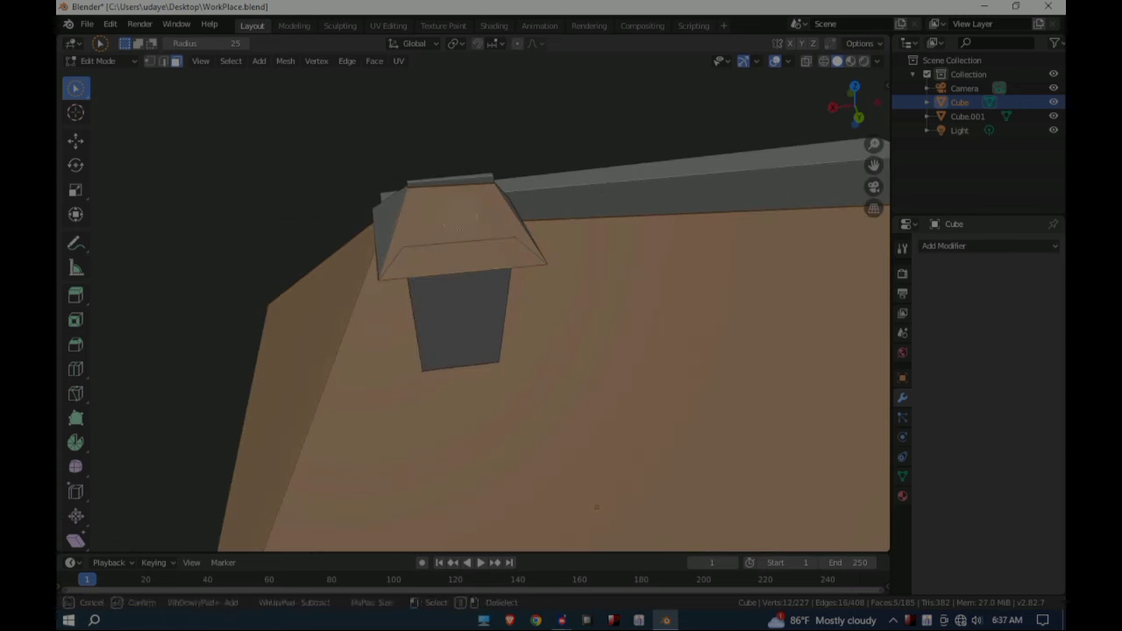
pyautogui.press('Escape')
pyautogui.moveTo(596, 507); pyautogui.dragTo(605, 258, button='middle')
pyautogui.click(501, 217)
pyautogui.moveTo(502, 217); pyautogui.dragTo(686, 223, button='middle')
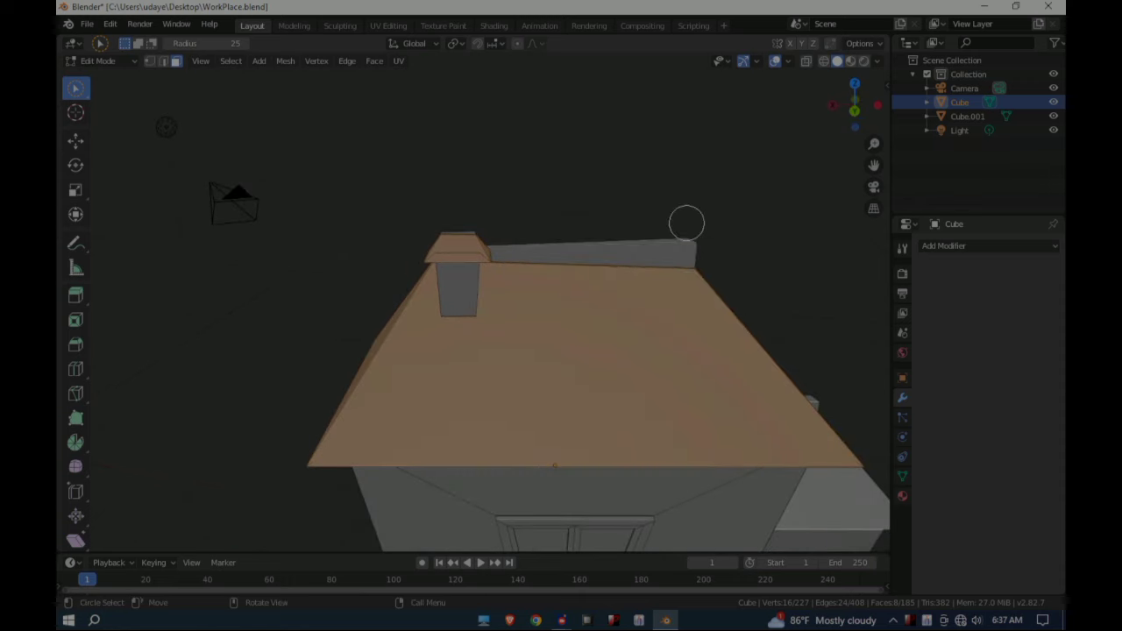
pyautogui.press('p')
pyautogui.click(686, 223)
# Step: Select the extension's sloped roof faces, separate them into their own object, and return to Object Mode
pyautogui.moveTo(874, 270); pyautogui.dragTo(526, 418, button='middle')
pyautogui.click(685, 405)
pyautogui.click(292, 446)
pyautogui.moveTo(293, 446); pyautogui.dragTo(690, 412, button='middle')
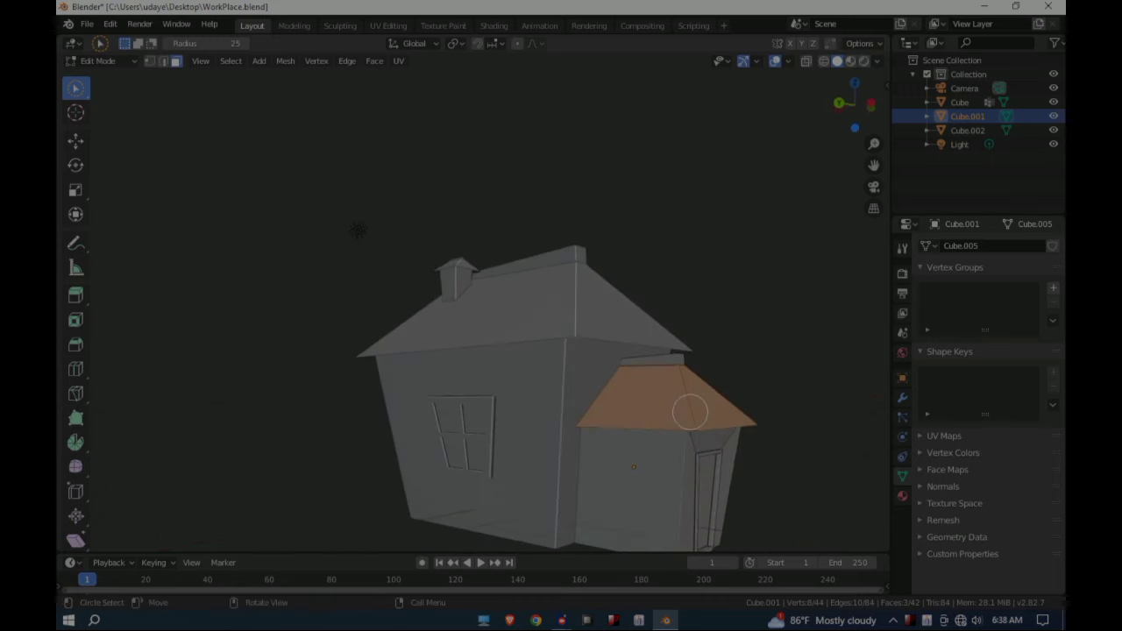
pyautogui.press('p')
pyautogui.click(721, 378)
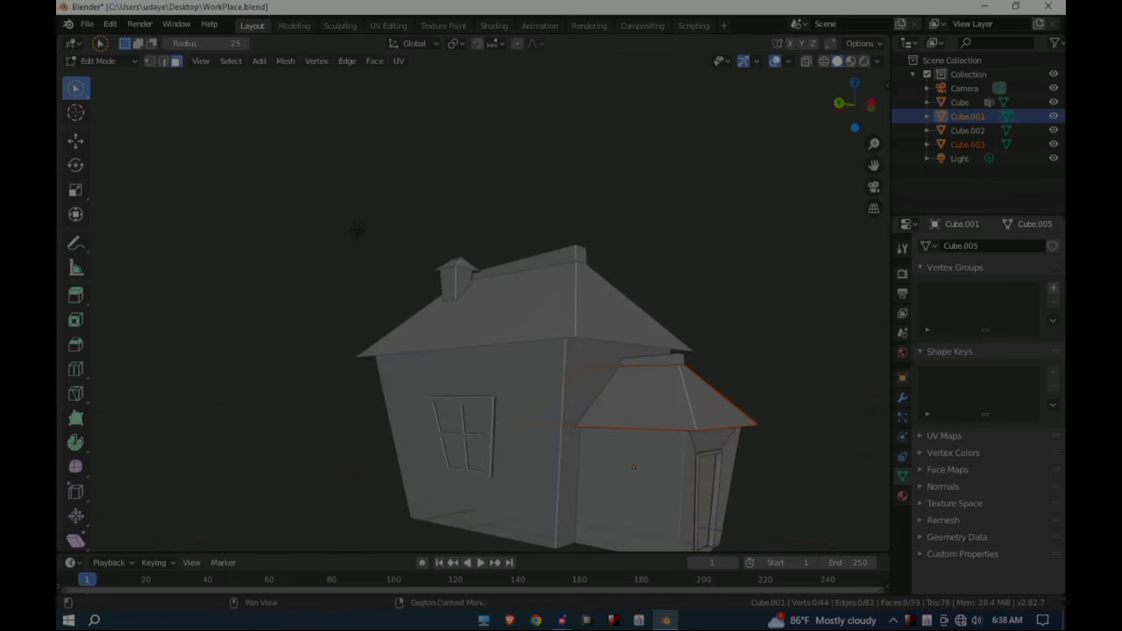
pyautogui.press('Tab')
# Step: Add a hair particle system to the extension's roof and set the hair length to 0.08 m
pyautogui.moveTo(371, 240); pyautogui.dragTo(396, 122, button='middle')
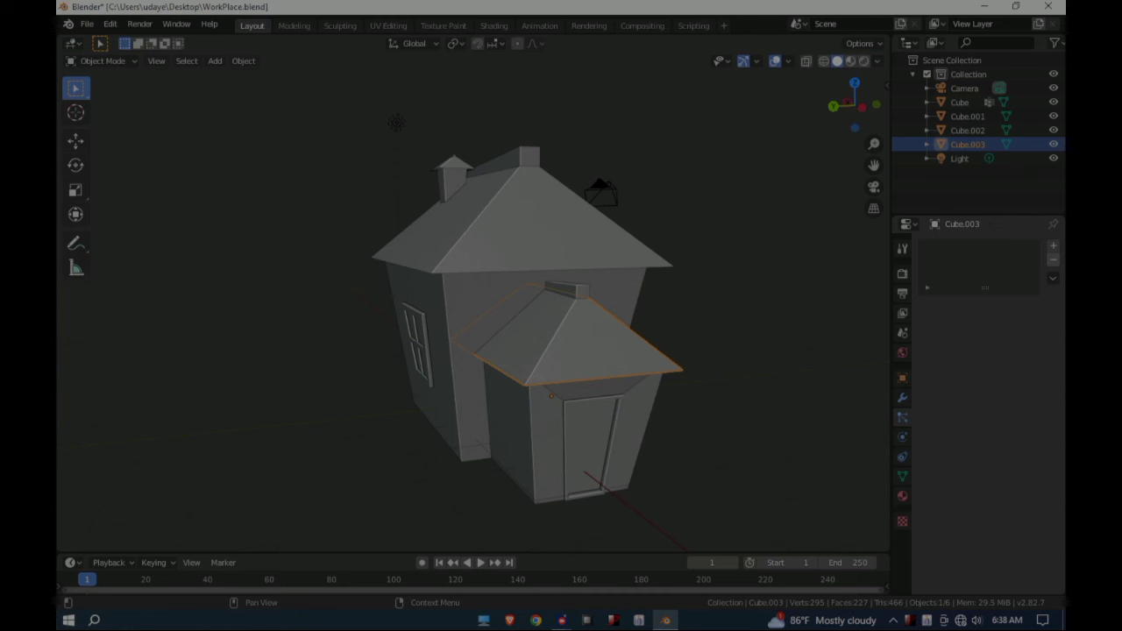
pyautogui.click(1053, 246)
pyautogui.click(1023, 323)
pyautogui.scroll(3, 491, 307)
pyautogui.moveTo(1013, 413); pyautogui.dragTo(959, 412)
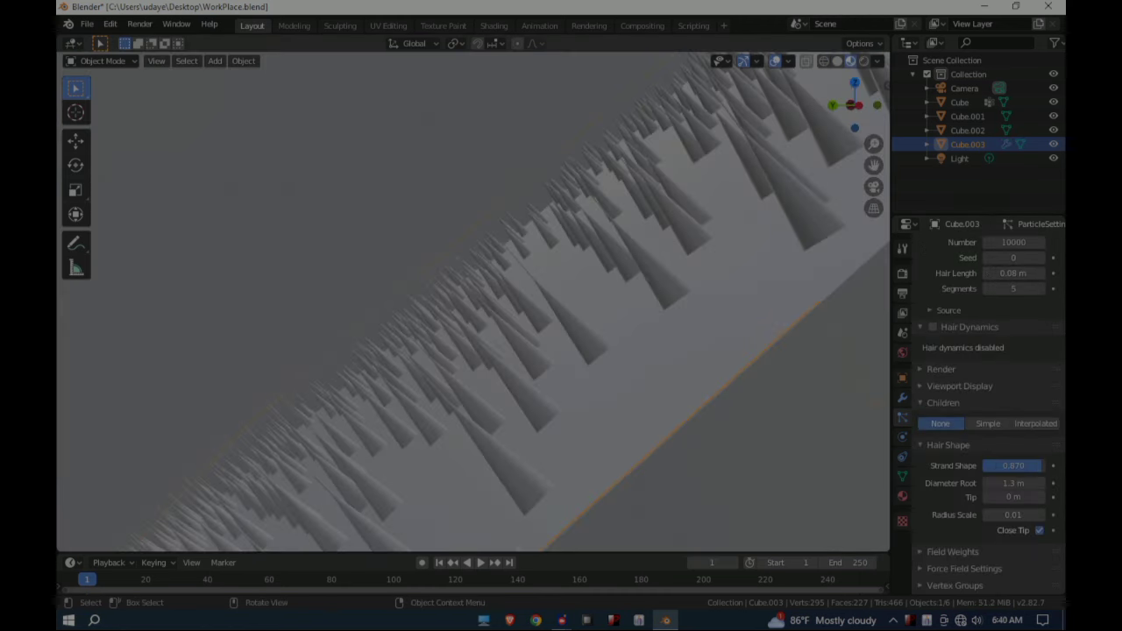
pyautogui.scroll(-3, 474, 298)
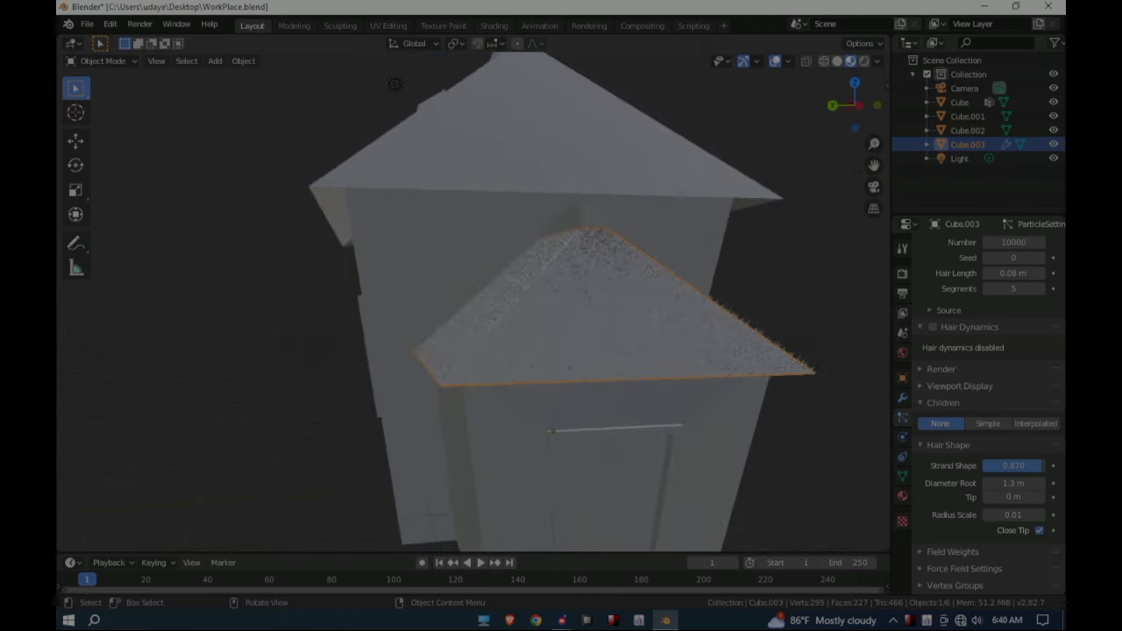
# Step: Set the main roof's particle system to hair with 20000 strands and a hair length of 0.11 m
pyautogui.click(819, 371)
pyautogui.moveTo(526, 351); pyautogui.dragTo(640, 323, button='middle')
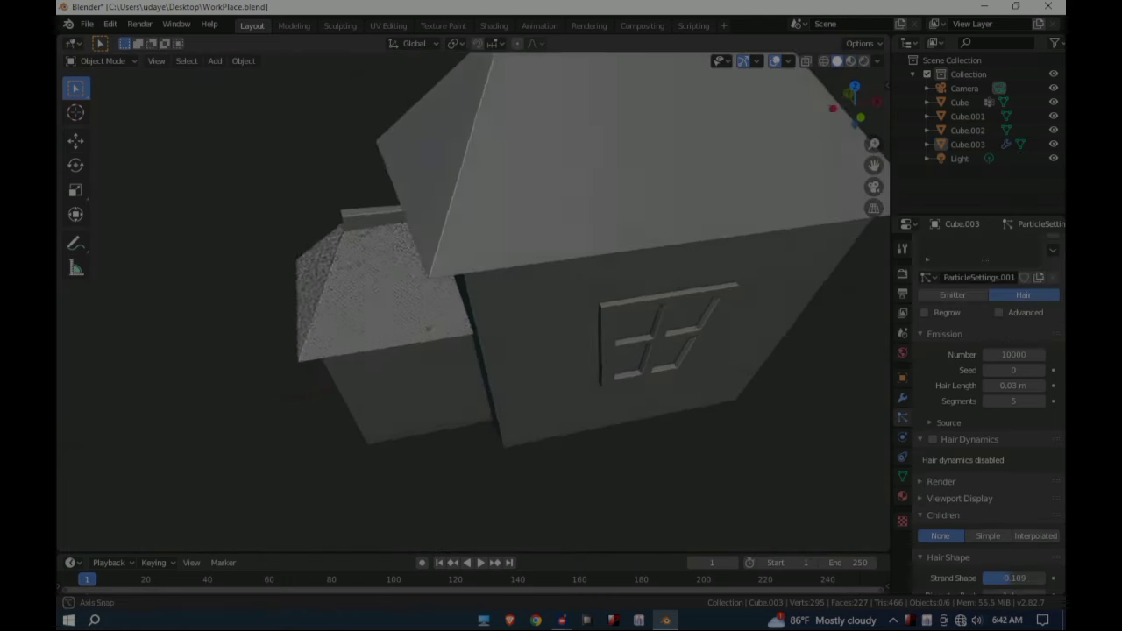
pyautogui.moveTo(526, 333); pyautogui.dragTo(806, 320, button='middle')
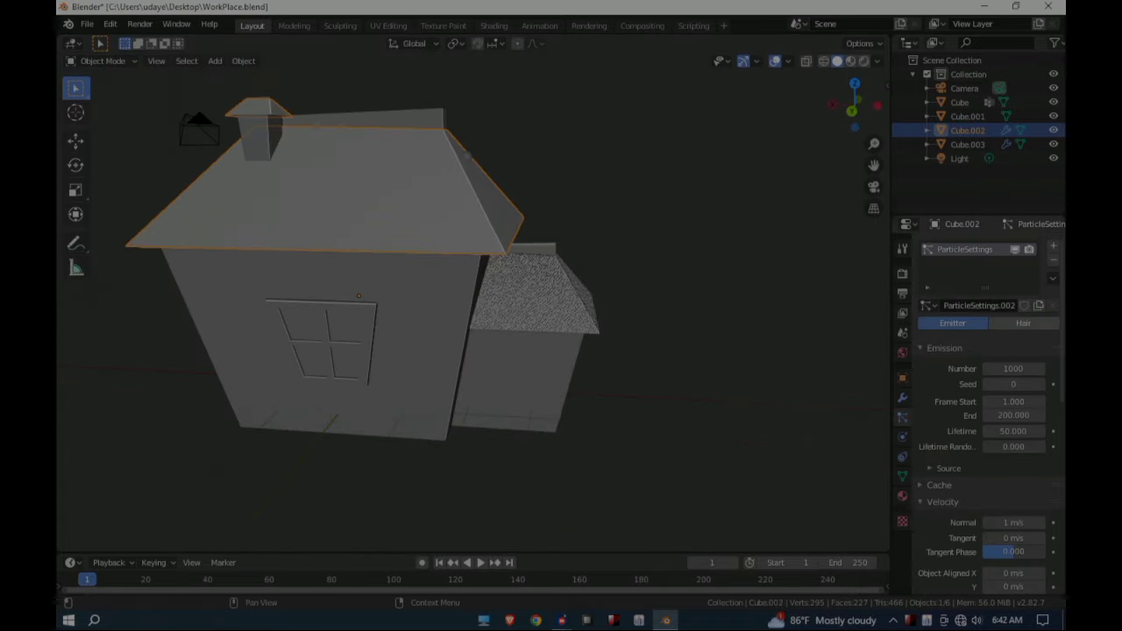
pyautogui.click(1022, 323)
pyautogui.moveTo(1013, 414); pyautogui.dragTo(984, 414)
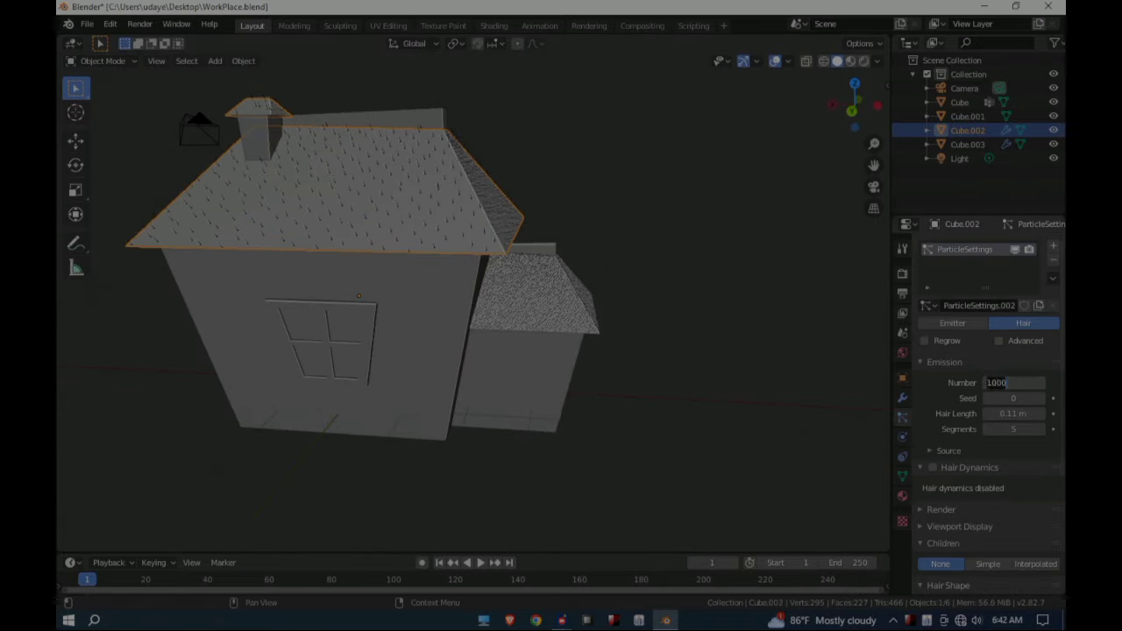
pyautogui.press('Return')
pyautogui.scroll(7, 473, 302)
pyautogui.moveTo(473, 302); pyautogui.dragTo(614, 307, button='middle')
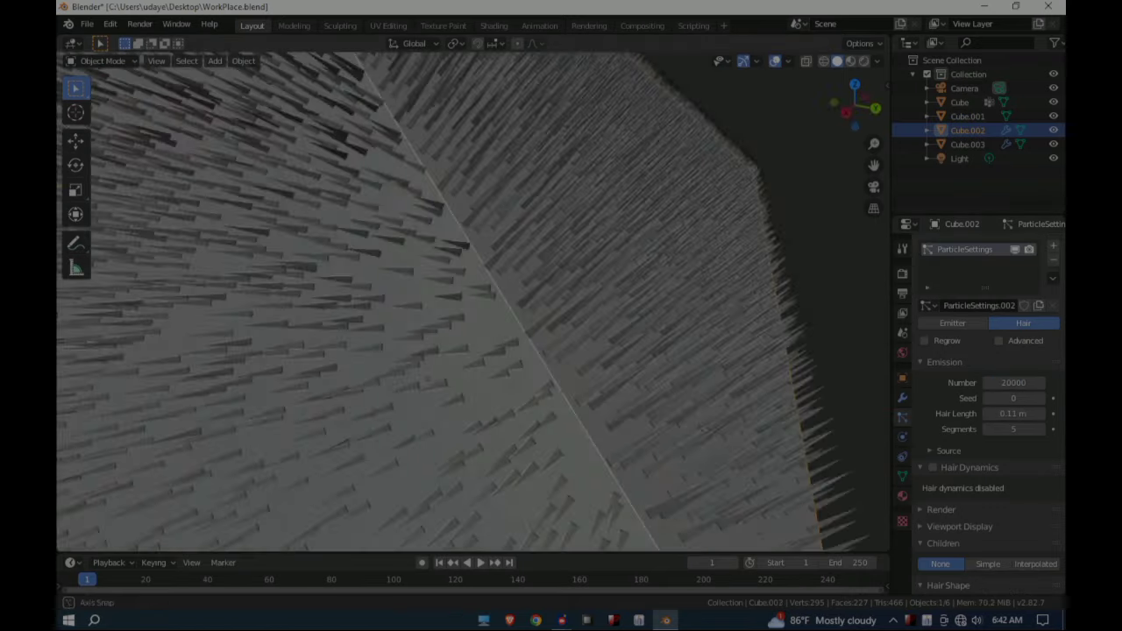
# Step: Add a cube, flatten it to a Z scale of 0.035, and move it about 1 m down beneath the house
pyautogui.click(215, 60)
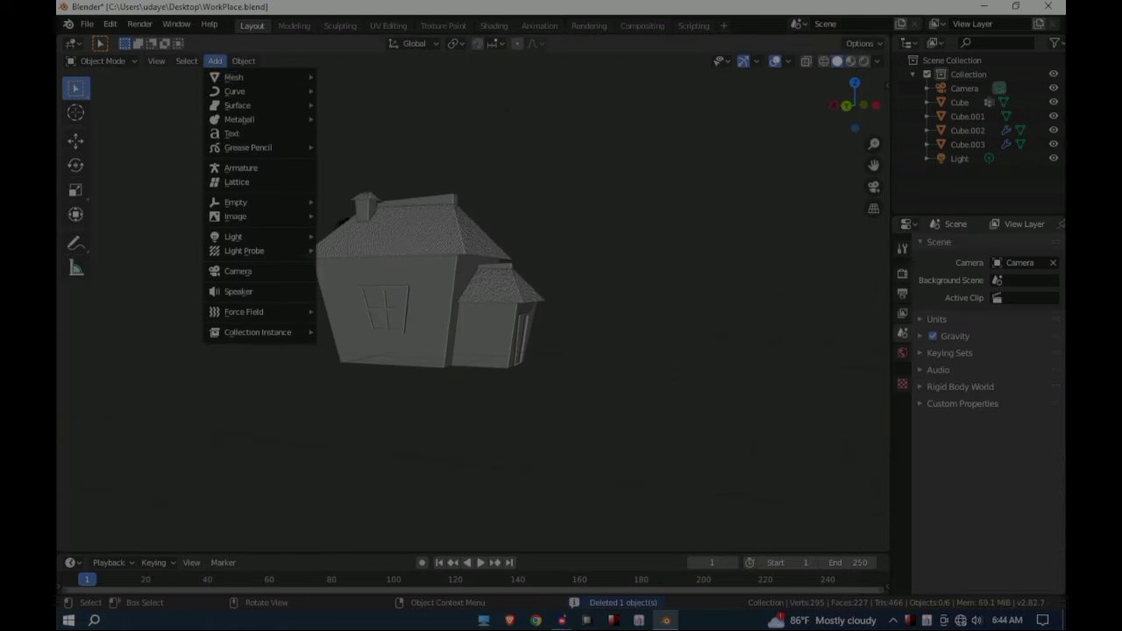
pyautogui.moveTo(254, 78)
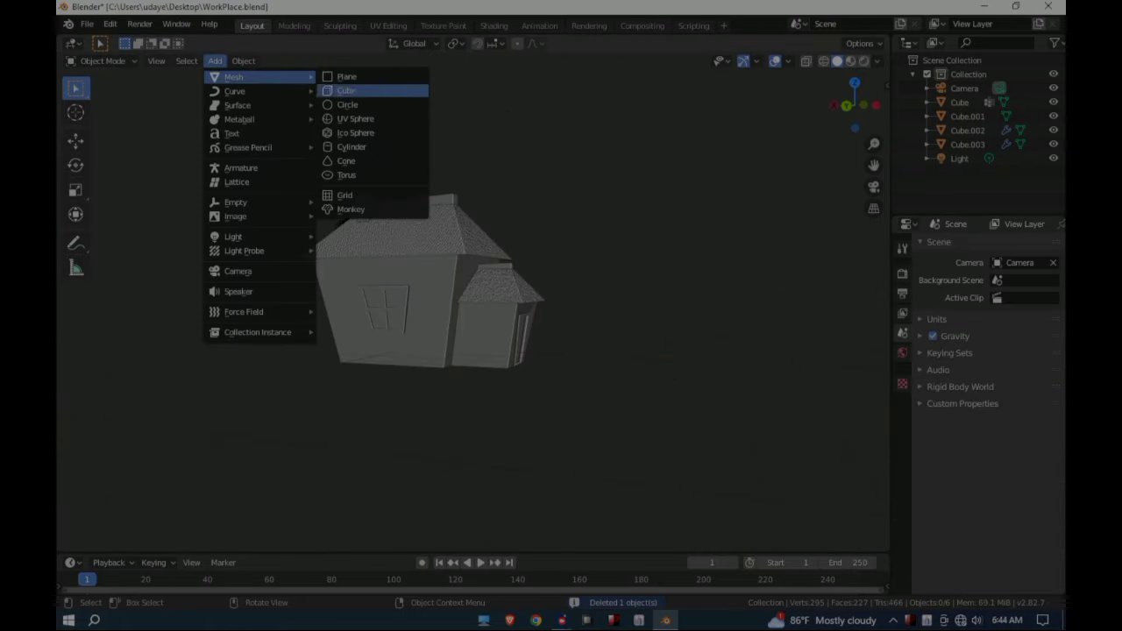
pyautogui.click(346, 90)
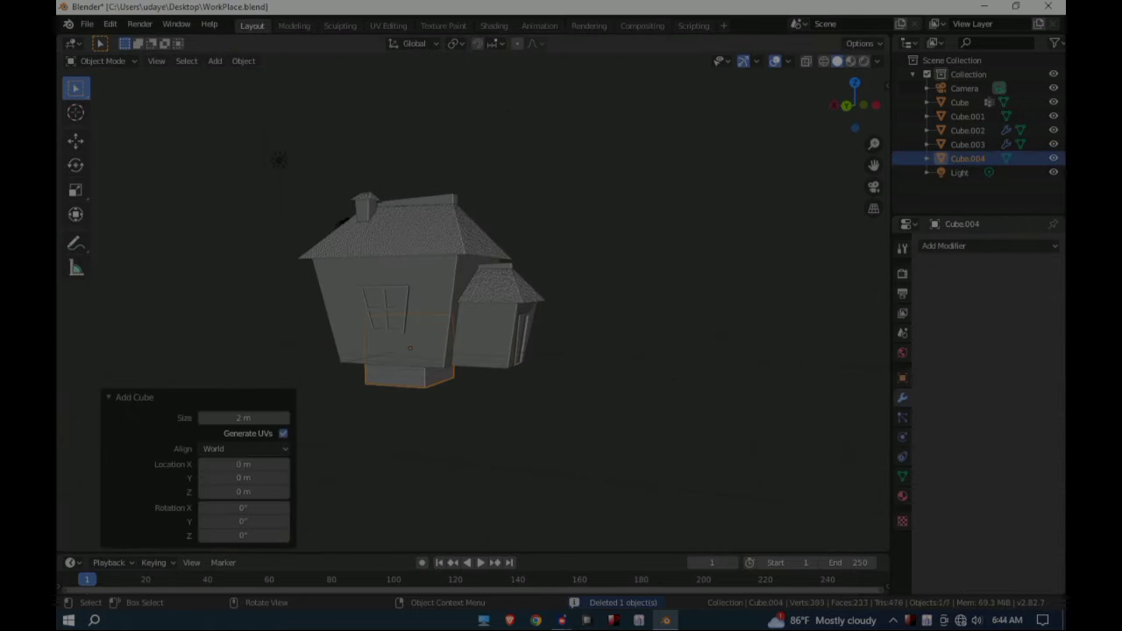
pyautogui.scroll(1, 624, 467)
pyautogui.press('s')
pyautogui.press('z')
pyautogui.click(404, 359)
pyautogui.press('g')
pyautogui.press('z')
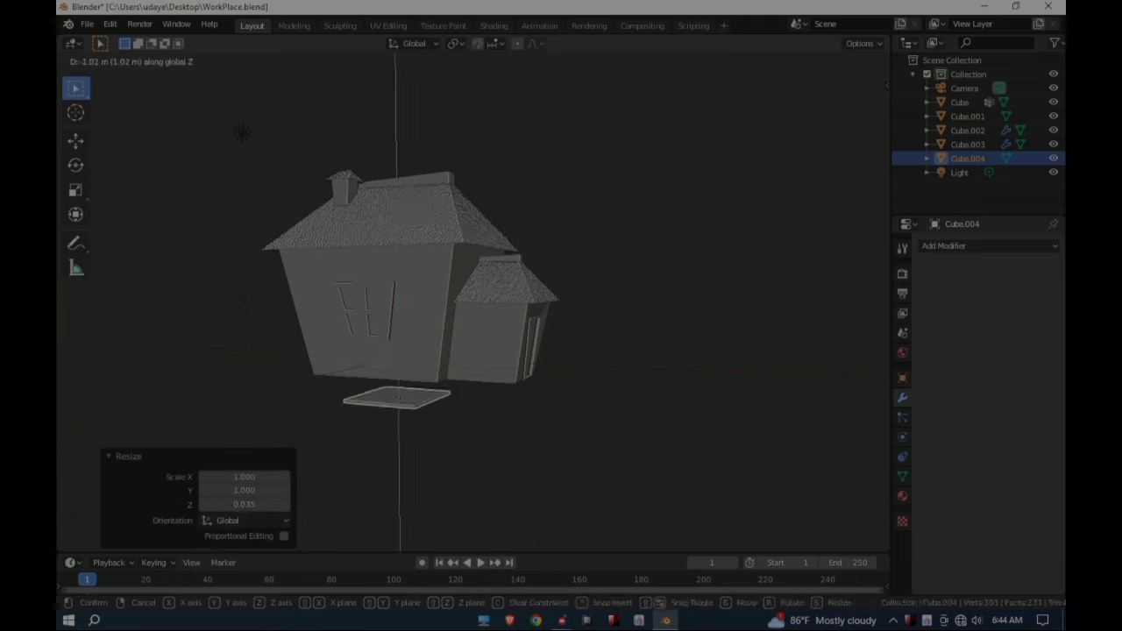
pyautogui.click(405, 395)
# Step: Scale the flat slab up into a wide ground base, thicken it by about 1.35 along Z, and save the file
pyautogui.press('s')
pyautogui.click(171, 83)
pyautogui.scroll(-3, 376, 240)
pyautogui.moveTo(464, 420); pyautogui.dragTo(647, 423, button='middle')
pyautogui.press('s')
pyautogui.press('z')
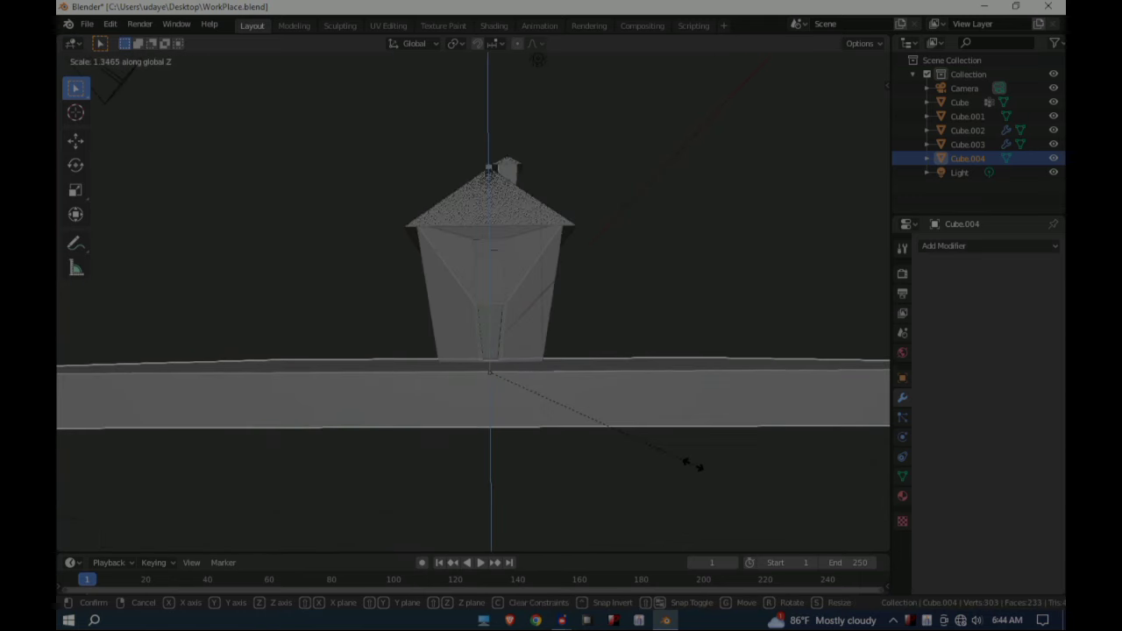
pyautogui.click(693, 462)
pyautogui.click(693, 463)
pyautogui.moveTo(694, 462); pyautogui.dragTo(500, 439, button='middle')
pyautogui.scroll(-2, 473, 306)
pyautogui.hotkey('ctrl', 's')
pyautogui.click(500, 412)
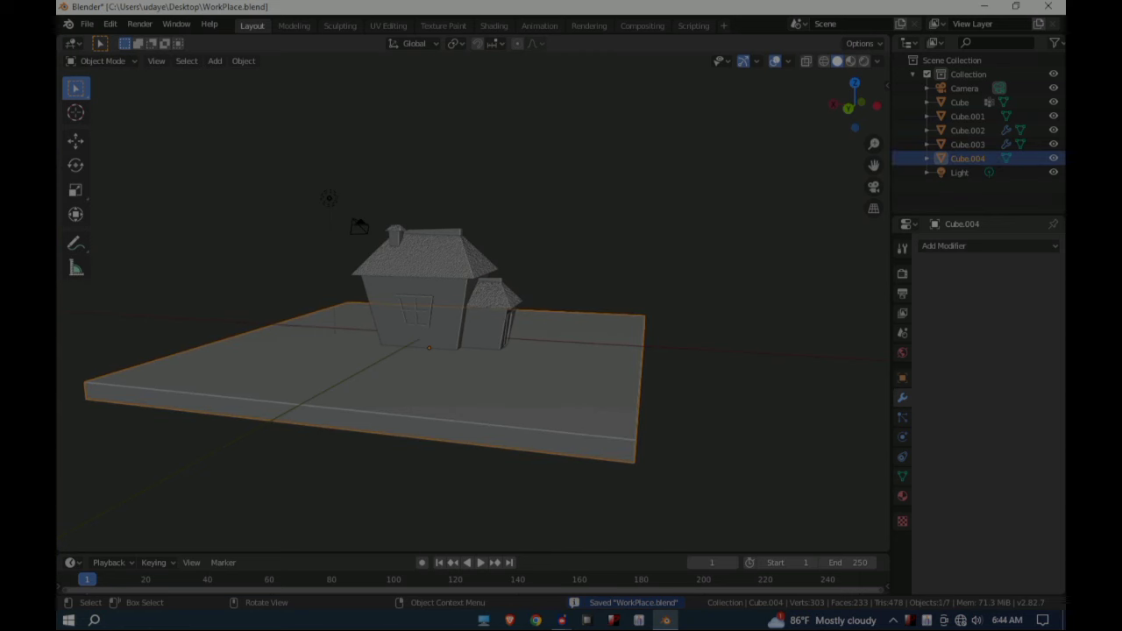
# Step: Select the top face of the ground base in Edit Mode and subdivide it with 20 cuts
pyautogui.press('Tab')
pyautogui.press('c')
pyautogui.moveTo(609, 403); pyautogui.dragTo(744, 402, button='middle')
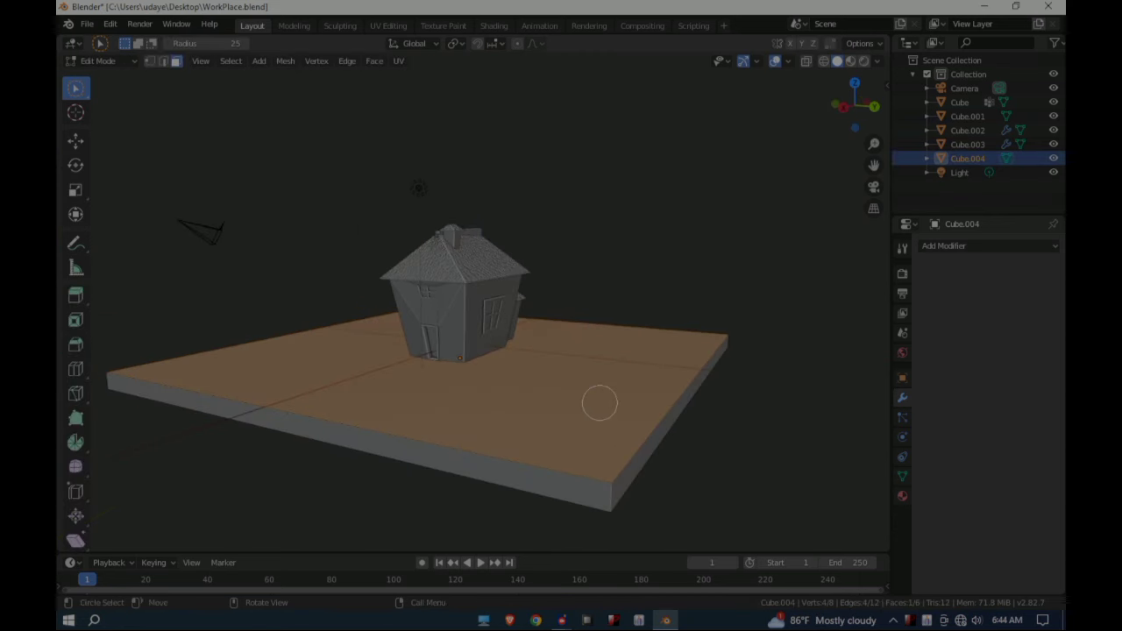
pyautogui.rightClick(529, 321)
pyautogui.click(529, 320)
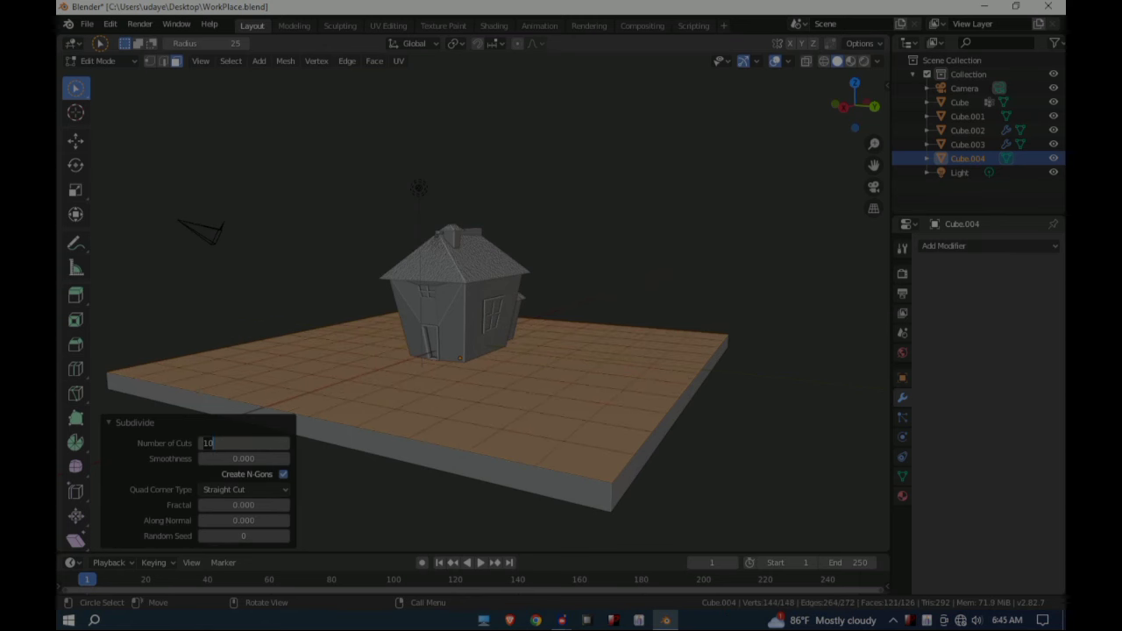
pyautogui.moveTo(491, 465); pyautogui.dragTo(523, 275, button='middle')
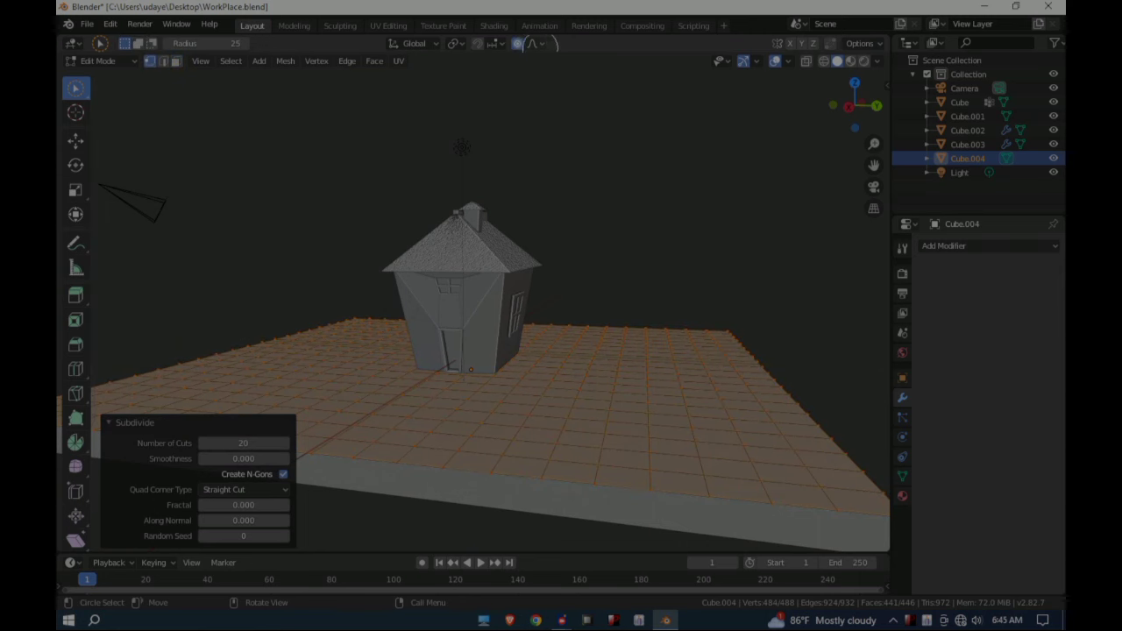
# Step: Raise scattered vertices of the ground with smooth proportional editing at size 1.00 to form low mounds around the house
pyautogui.click(556, 415)
pyautogui.press('g')
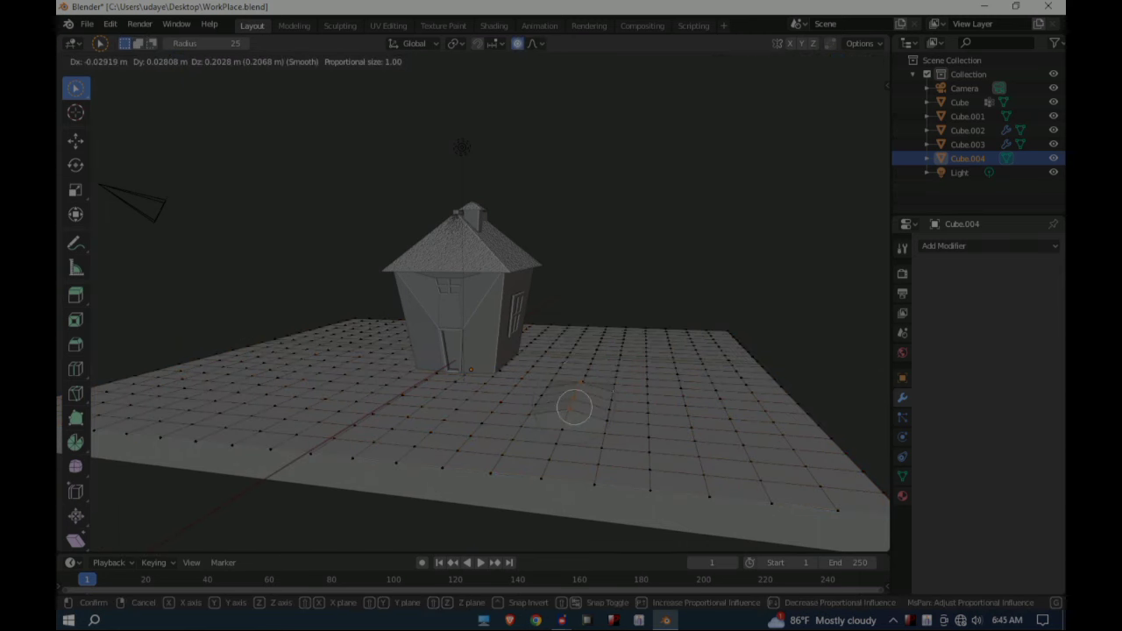
pyautogui.click(727, 436)
pyautogui.click(375, 443)
pyautogui.press('g')
pyautogui.click(376, 428)
pyautogui.click(283, 363)
pyautogui.press('g')
pyautogui.click(283, 353)
pyautogui.moveTo(283, 353); pyautogui.dragTo(550, 435, button='middle')
pyautogui.click(487, 431)
pyautogui.press('g')
pyautogui.click(491, 425)
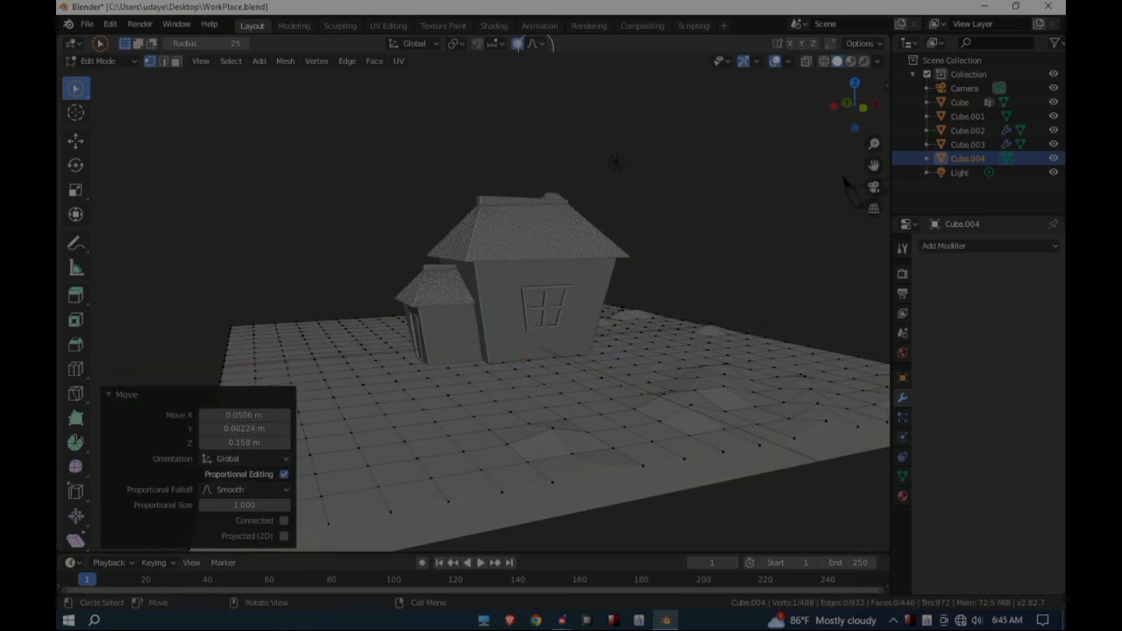
# Step: Turn off proportional editing and raise more single vertices and small patches across the ground's surface
pyautogui.click(517, 42)
pyautogui.press('g')
pyautogui.click(441, 476)
pyautogui.click(382, 415)
pyautogui.press('g')
pyautogui.click(387, 394)
pyautogui.press('g')
pyautogui.moveTo(535, 395); pyautogui.dragTo(674, 376, button='middle')
pyautogui.click(589, 414)
pyautogui.click(556, 420)
pyautogui.press('g')
pyautogui.click(553, 406)
pyautogui.moveTo(553, 405); pyautogui.dragTo(459, 405, button='middle')
pyautogui.press('g')
pyautogui.click(459, 391)
# Step: Raise further vertex patches on the ground beside the house and save the file
pyautogui.moveTo(714, 456); pyautogui.dragTo(526, 385, button='middle')
pyautogui.click(666, 412)
pyautogui.press('g')
pyautogui.click(544, 408)
pyautogui.press('g')
pyautogui.click(433, 460)
pyautogui.hotkey('ctrl', 's')
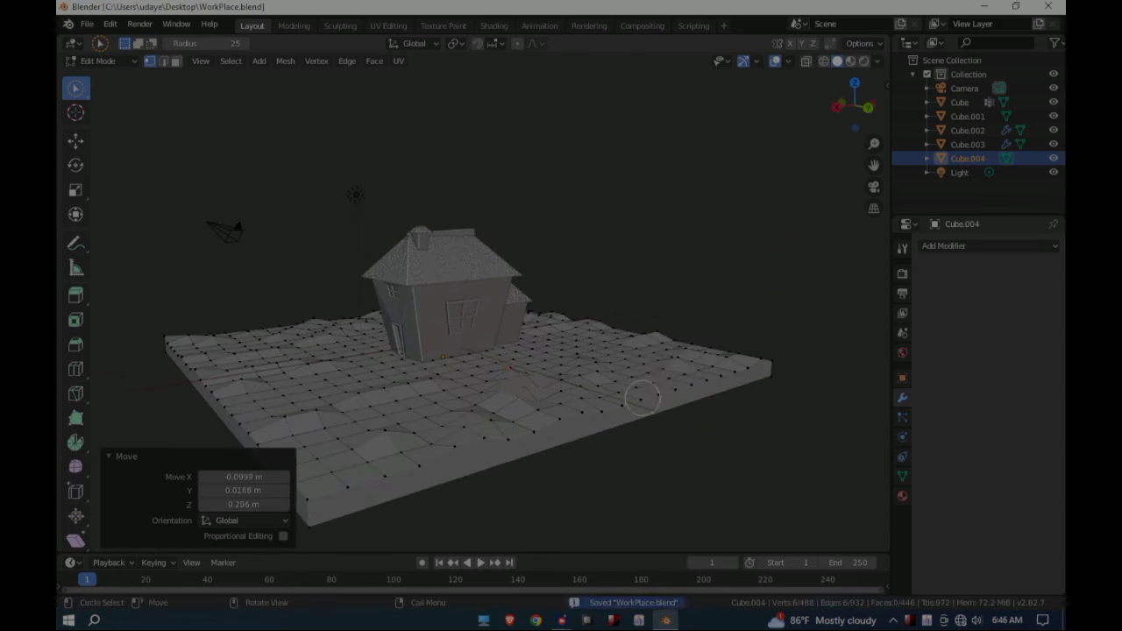
# Step: Move additional ground vertices to refine the bumps on the remaining flat areas of the terrain
pyautogui.click(313, 360)
pyautogui.press('g')
pyautogui.click(549, 371)
pyautogui.click(564, 371)
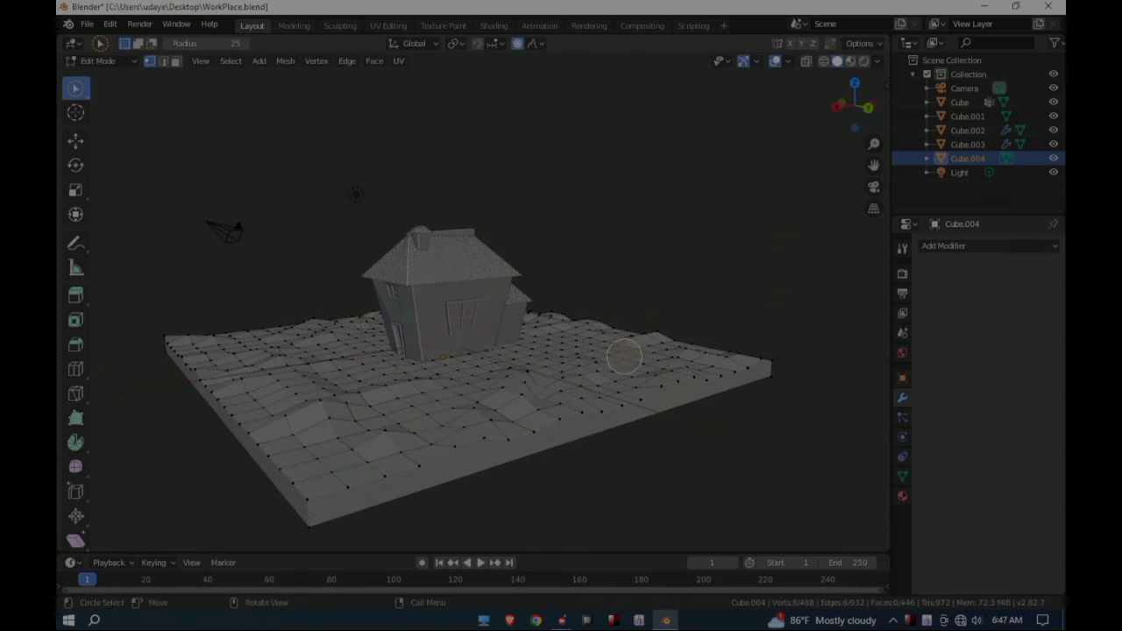
pyautogui.moveTo(620, 356); pyautogui.dragTo(612, 392, button='middle')
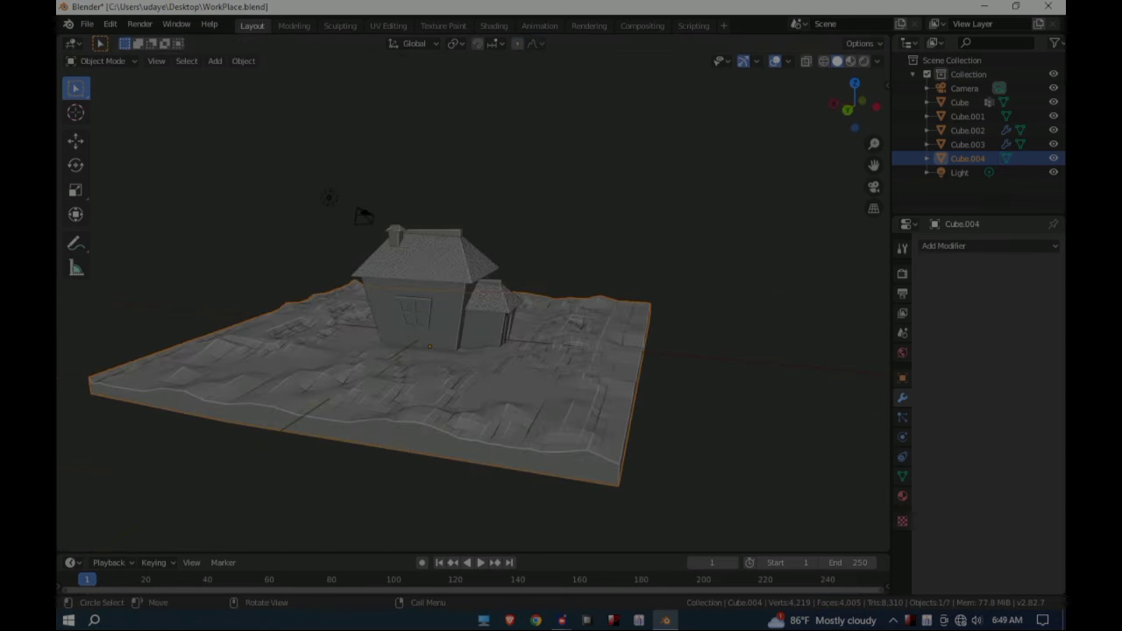
# Step: Shade the ground object smooth in Object Mode and deselect it
pyautogui.rightClick(491, 379)
pyautogui.click(545, 379)
pyautogui.rightClick(545, 378)
pyautogui.click(545, 365)
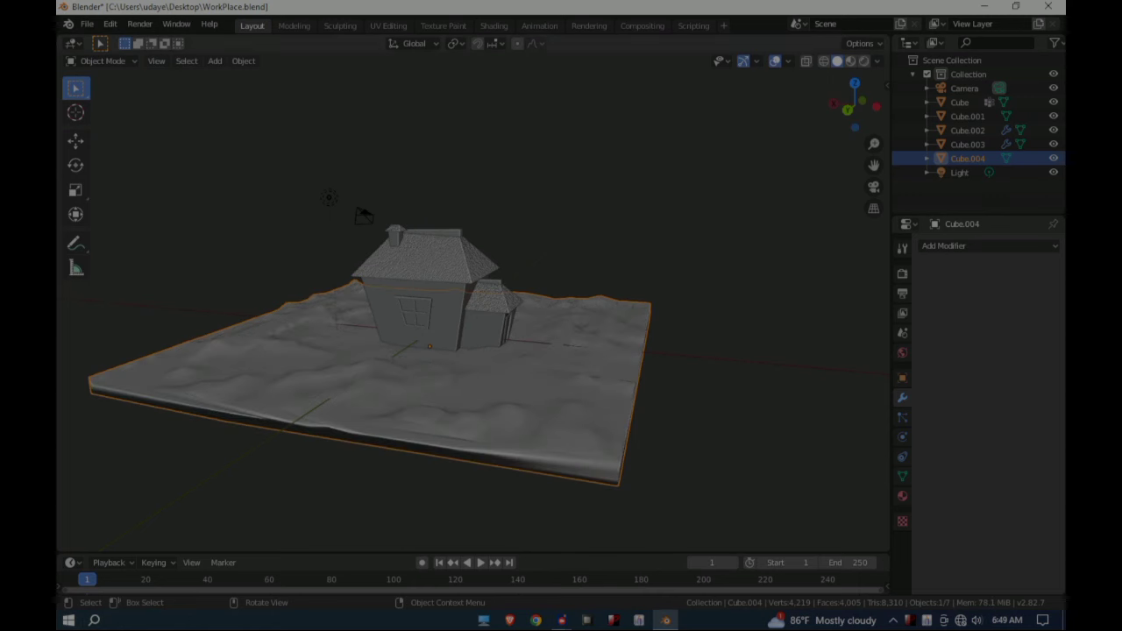
pyautogui.hotkey('alt', 'a')
# Step: Enter Edit Mode on the main roof and subdivide its entire mesh into a grid
pyautogui.moveTo(491, 368); pyautogui.dragTo(102, 361, button='middle')
pyautogui.scroll(1, 473, 315)
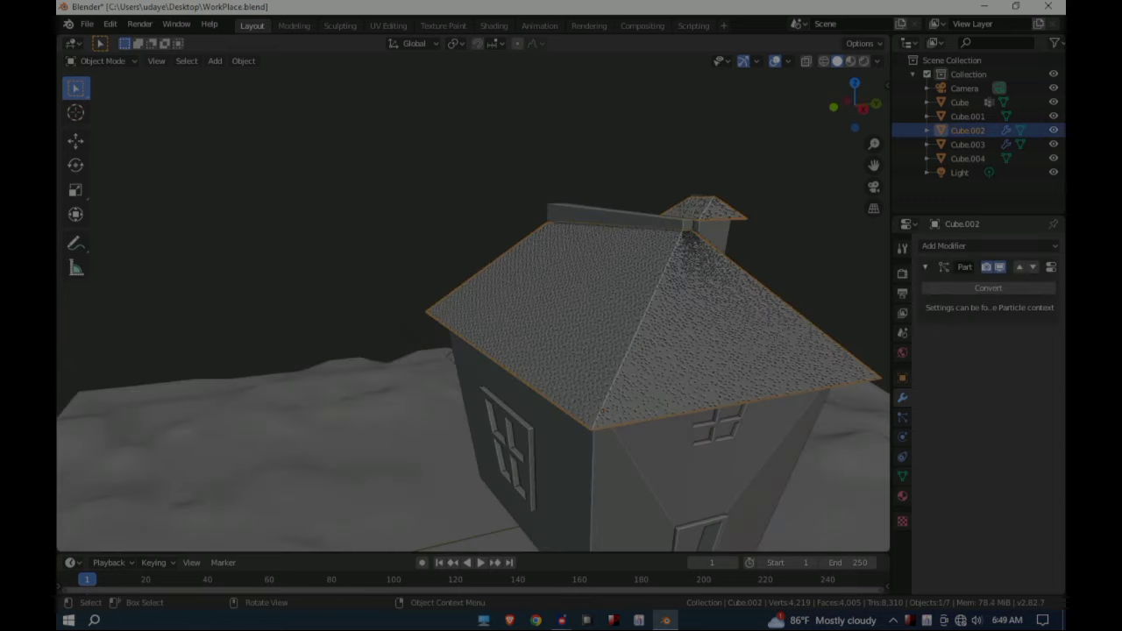
pyautogui.press('Tab')
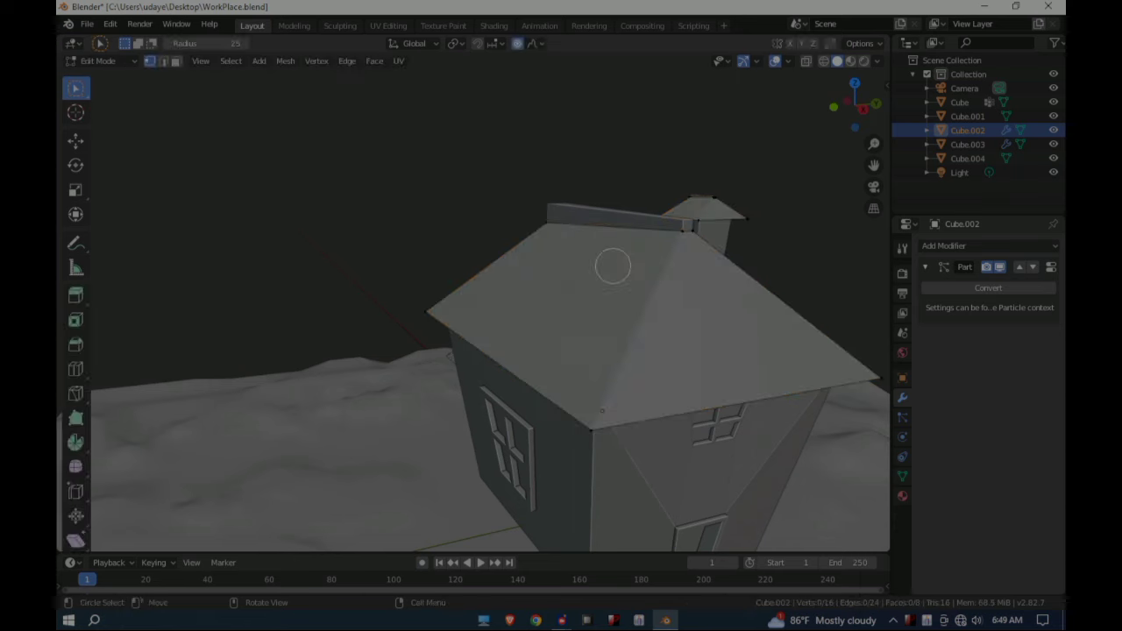
pyautogui.rightClick(637, 270)
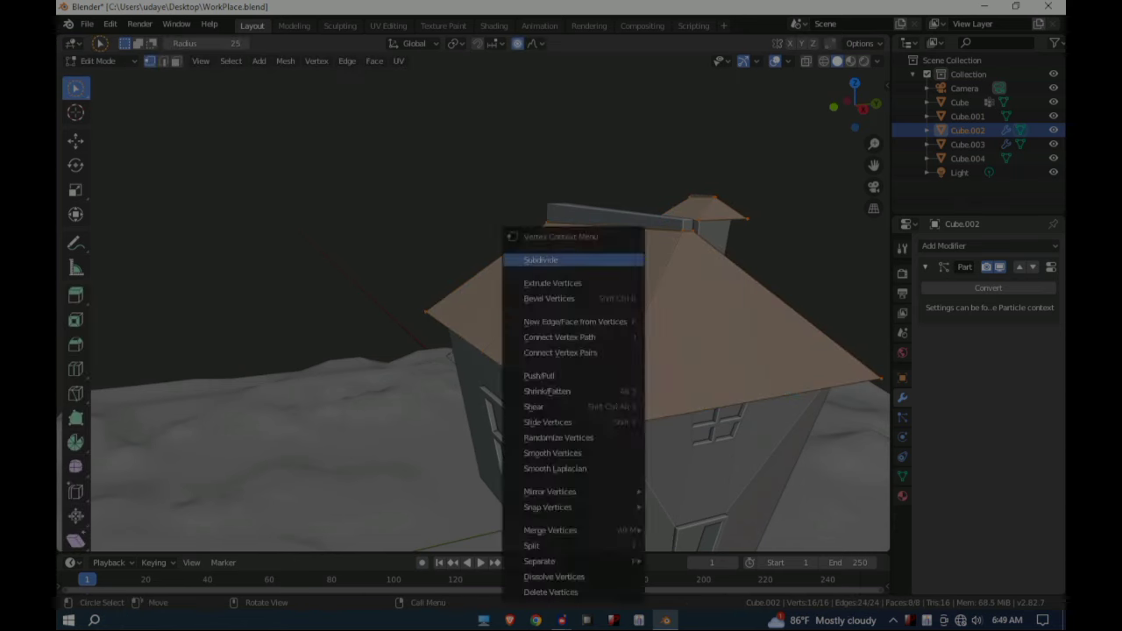
pyautogui.click(627, 259)
# Step: Displace vertices on one long slope of the main roof using proportional editing with random falloff
pyautogui.click(558, 310)
pyautogui.press('g')
pyautogui.click(576, 303)
pyautogui.scroll(3, 573, 296)
pyautogui.press('g')
pyautogui.click(586, 271)
pyautogui.moveTo(625, 286); pyautogui.dragTo(701, 389, button='middle')
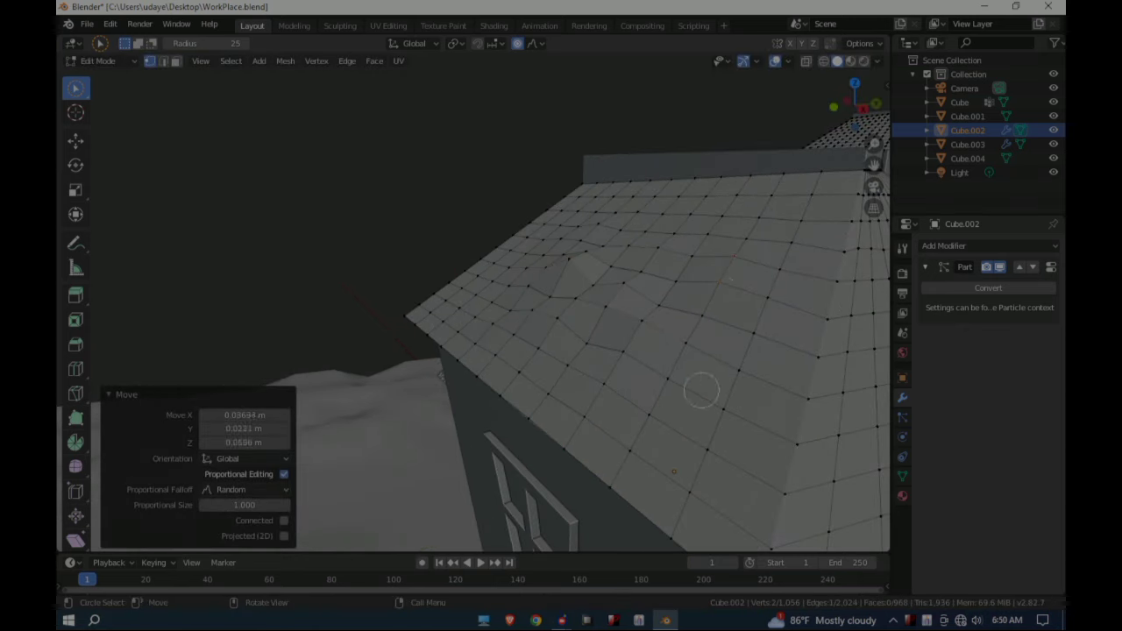
# Step: Roughen the main roof's end slope and chimney-side slope by moving vertices with random proportional falloff
pyautogui.moveTo(658, 300); pyautogui.dragTo(523, 339, button='middle')
pyautogui.press('g')
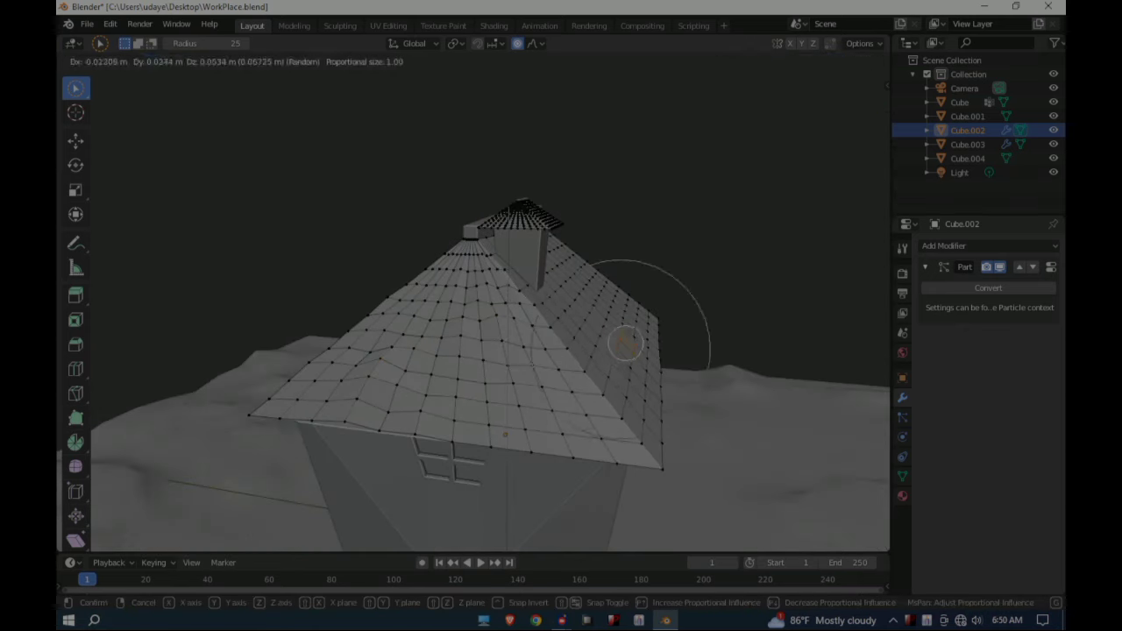
pyautogui.moveTo(612, 285); pyautogui.dragTo(526, 324, button='middle')
pyautogui.press('g')
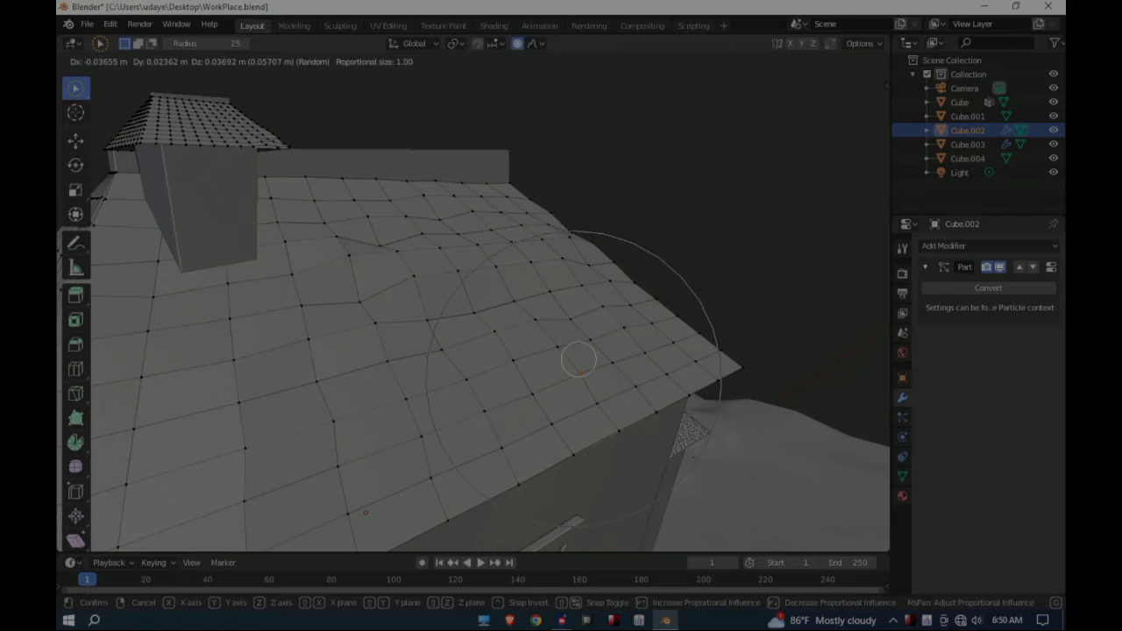
pyautogui.click(578, 358)
pyautogui.scroll(-4, 579, 358)
pyautogui.moveTo(579, 358); pyautogui.dragTo(526, 394, button='middle')
pyautogui.press('g')
pyautogui.click(386, 246)
pyautogui.click(412, 276)
# Step: Subdivide the main roof more finely and displace vertex patches across its slopes with random proportional falloff
pyautogui.scroll(3, 412, 276)
pyautogui.moveTo(412, 276); pyautogui.dragTo(591, 366, button='middle')
pyautogui.press('a')
pyautogui.hotkey('alt', 'a')
pyautogui.press('g')
pyautogui.click(581, 353)
pyautogui.click(704, 391)
pyautogui.press('g')
pyautogui.click(704, 385)
pyautogui.moveTo(704, 386); pyautogui.dragTo(553, 314, button='middle')
pyautogui.press('g')
pyautogui.click(553, 298)
pyautogui.click(731, 225)
pyautogui.press('g')
pyautogui.click(731, 213)
pyautogui.click(584, 216)
pyautogui.press('g')
pyautogui.click(584, 194)
# Step: Displace more vertex patches on the main roof's slope above the extension with random proportional falloff
pyautogui.moveTo(714, 336); pyautogui.dragTo(376, 275, button='middle')
pyautogui.click(376, 275)
pyautogui.press('g')
pyautogui.click(376, 268)
pyautogui.scroll(4, 376, 268)
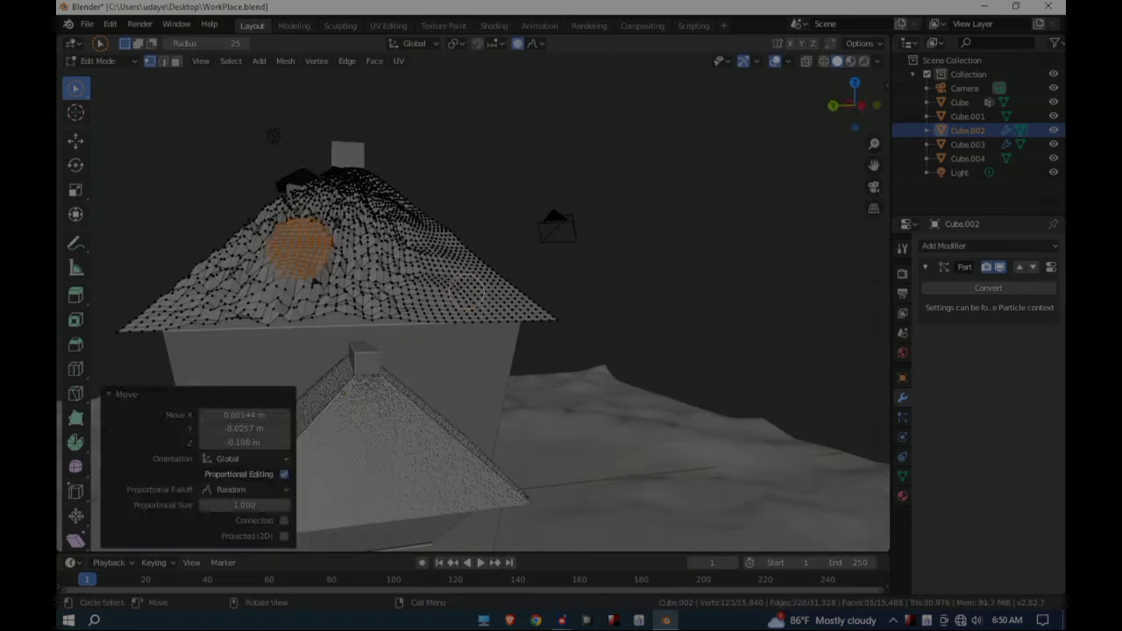
pyautogui.press('g')
pyautogui.click(476, 263)
pyautogui.moveTo(631, 359); pyautogui.dragTo(782, 346, button='middle')
pyautogui.click(631, 307)
pyautogui.press('g')
pyautogui.click(663, 308)
# Step: Return to Object Mode and shade the main roof smooth
pyautogui.press('Tab')
pyautogui.moveTo(722, 325); pyautogui.dragTo(289, 316, button='middle')
pyautogui.rightClick(473, 350)
pyautogui.click(473, 350)
# Step: Examine the roughened thatch on the main roof and the house from several sides
pyautogui.scroll(4, 394, 333)
pyautogui.moveTo(474, 333); pyautogui.dragTo(263, 325, button='middle')
pyautogui.moveTo(526, 324); pyautogui.dragTo(342, 456, button='middle')
pyautogui.moveTo(561, 394); pyautogui.dragTo(368, 263, button='middle')
pyautogui.moveTo(490, 298)
pyautogui.mouseDown(button='middle')
pyautogui.moveTo(350, 324)
pyautogui.moveTo(490, 307)
pyautogui.mouseUp(button='middle')
pyautogui.scroll(4, 412, 324)
pyautogui.scroll(3, 491, 307)
pyautogui.click(526, 351)
pyautogui.click(745, 219)
pyautogui.moveTo(561, 315); pyautogui.dragTo(490, 307, button='middle')
pyautogui.scroll(-3, 491, 316)
pyautogui.click(491, 307)
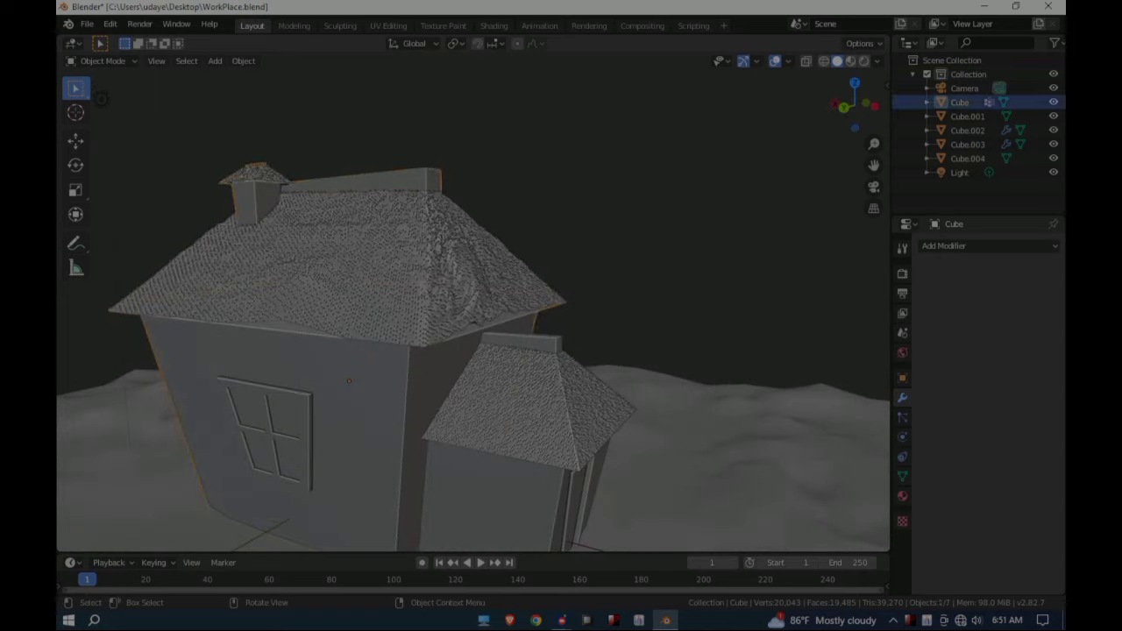
# Step: Select the extension's roof, enter Edit Mode, and subdivide its entire mesh
pyautogui.scroll(1, 473, 311)
pyautogui.click(604, 438)
pyautogui.press('Tab')
pyautogui.moveTo(624, 451); pyautogui.dragTo(598, 441, button='middle')
pyautogui.press('a')
pyautogui.rightClick(506, 377)
pyautogui.click(506, 377)
# Step: Displace vertices on the extension's roof slopes with proportional editing to roughen the thatch
pyautogui.click(498, 386)
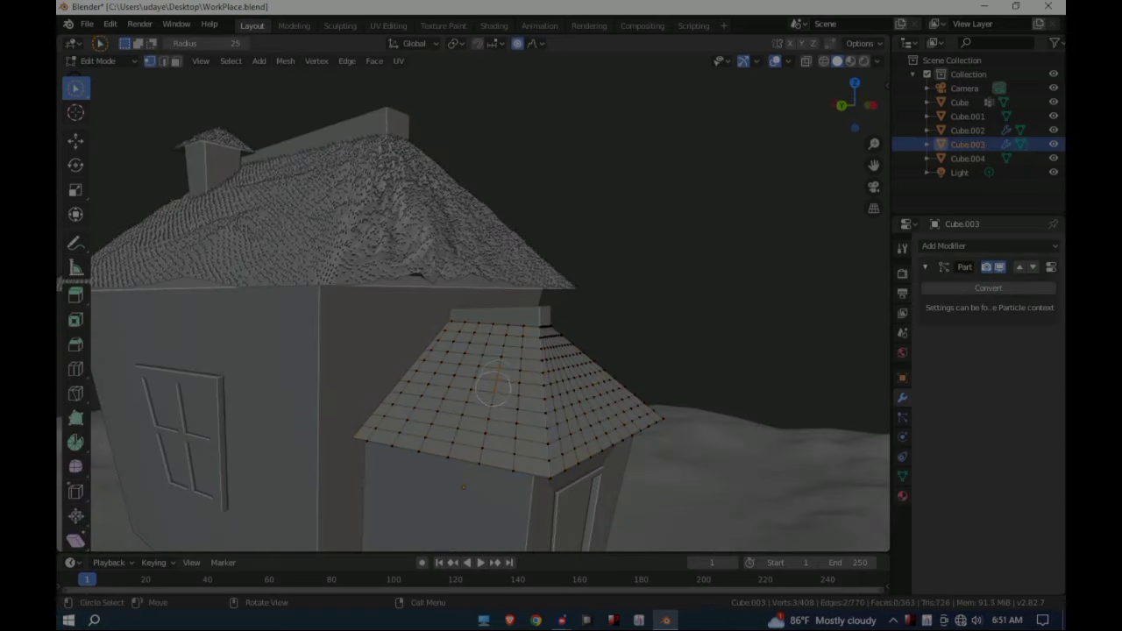
pyautogui.press('g')
pyautogui.click(498, 381)
pyautogui.moveTo(497, 380); pyautogui.dragTo(436, 377, button='middle')
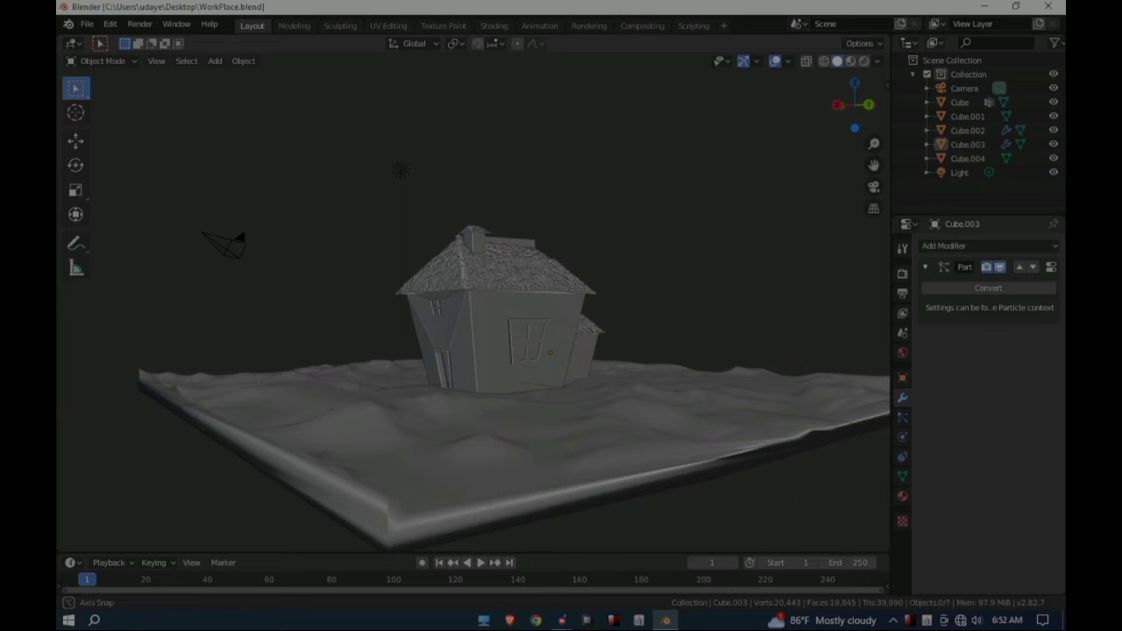
pyautogui.moveTo(491, 377); pyautogui.dragTo(403, 358, button='middle')
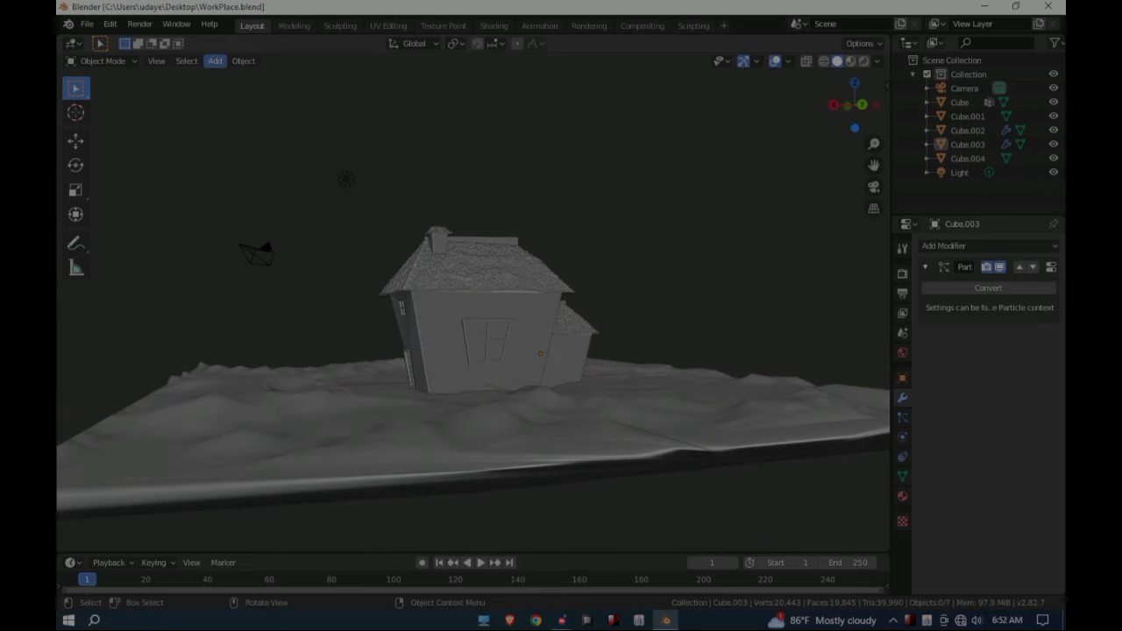
# Step: Enable the Add Curve: Sapling Tree Gen add-on in the preferences, filtering the add-ons by "tree"
pyautogui.click(215, 60)
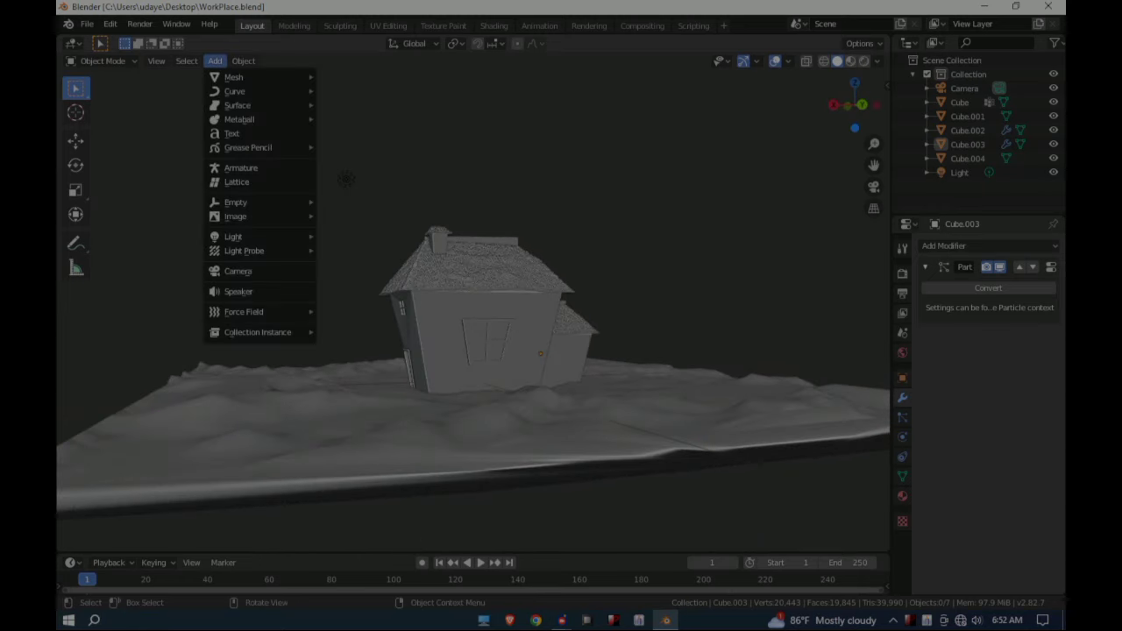
pyautogui.click(109, 23)
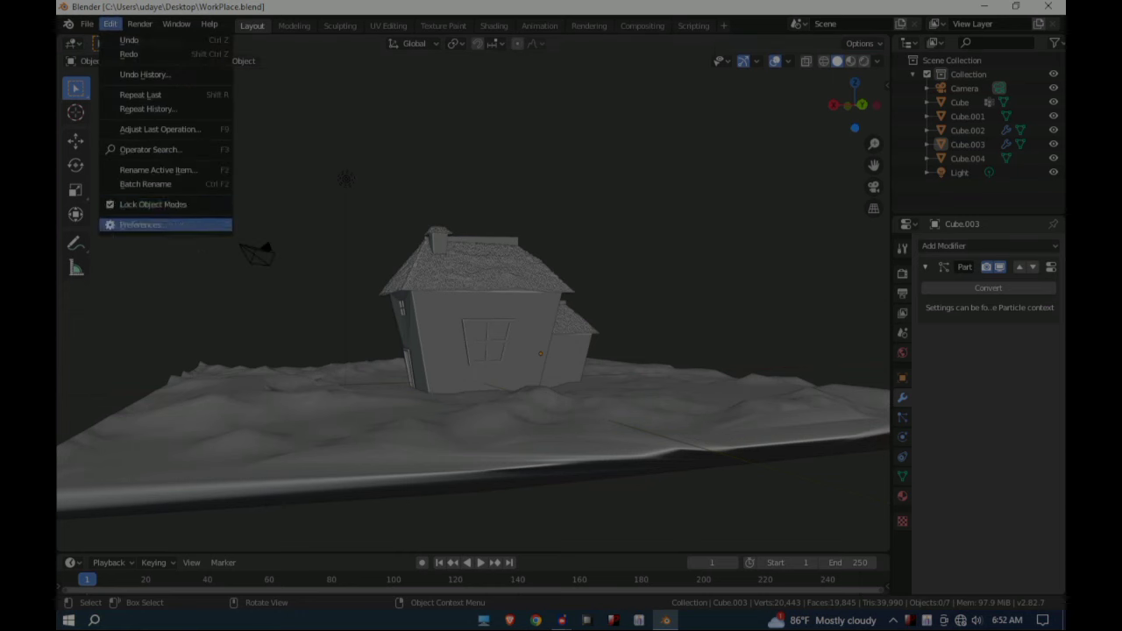
pyautogui.click(140, 224)
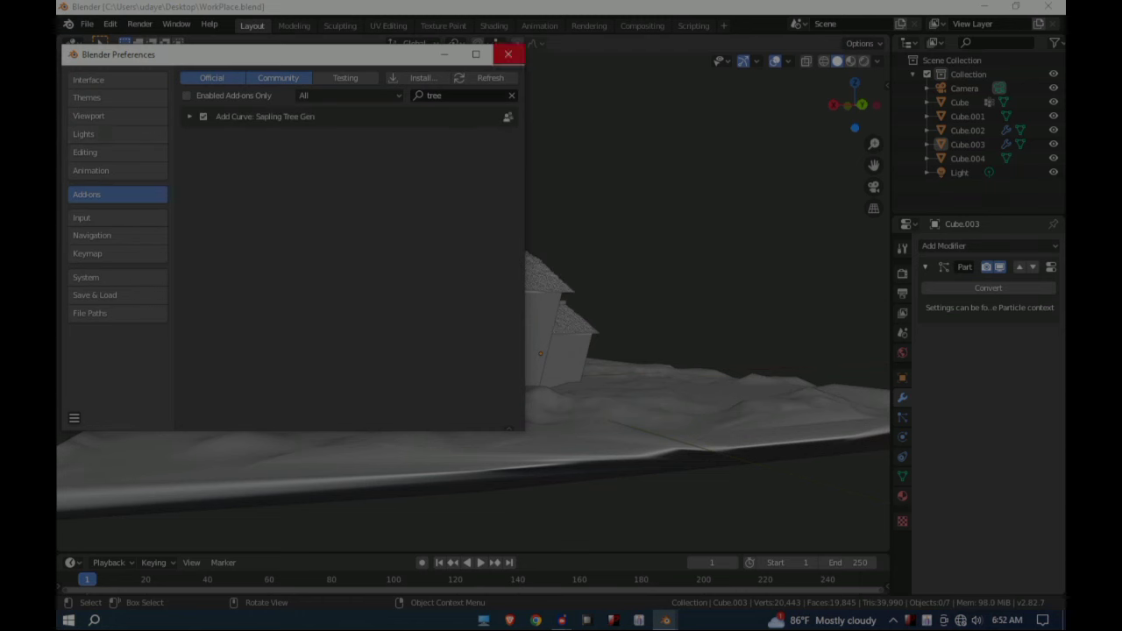
pyautogui.click(507, 55)
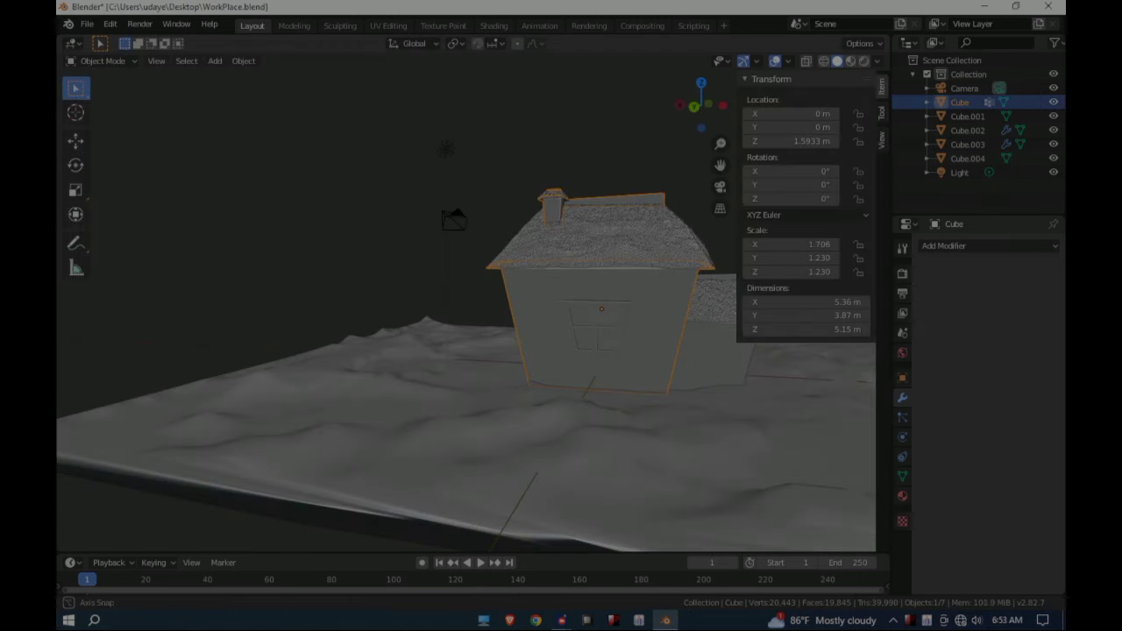
# Step: Select all the house and roof objects and hide them from the viewport, leaving only the terrain visible
pyautogui.moveTo(701, 123); pyautogui.dragTo(684, 108, button='middle')
pyautogui.moveTo(684, 108); pyautogui.dragTo(515, 283)
pyautogui.moveTo(514, 283); pyautogui.dragTo(341, 284, button='middle')
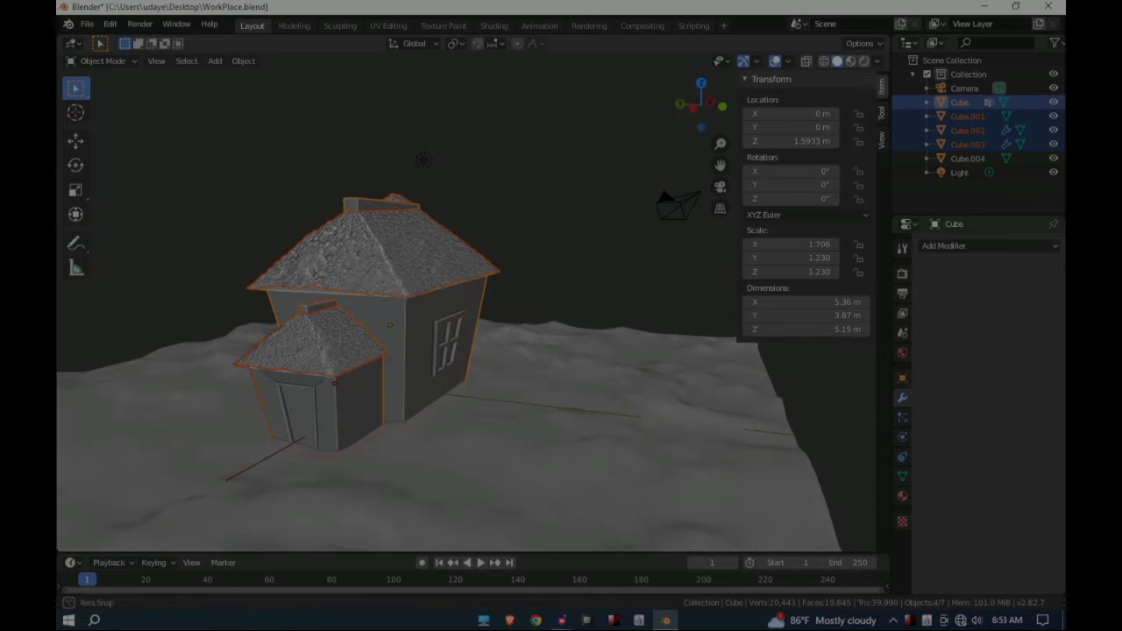
pyautogui.click(1053, 102)
pyautogui.click(1052, 115)
pyautogui.click(1052, 130)
pyautogui.click(1053, 144)
pyautogui.moveTo(526, 307); pyautogui.dragTo(553, 294, button='middle')
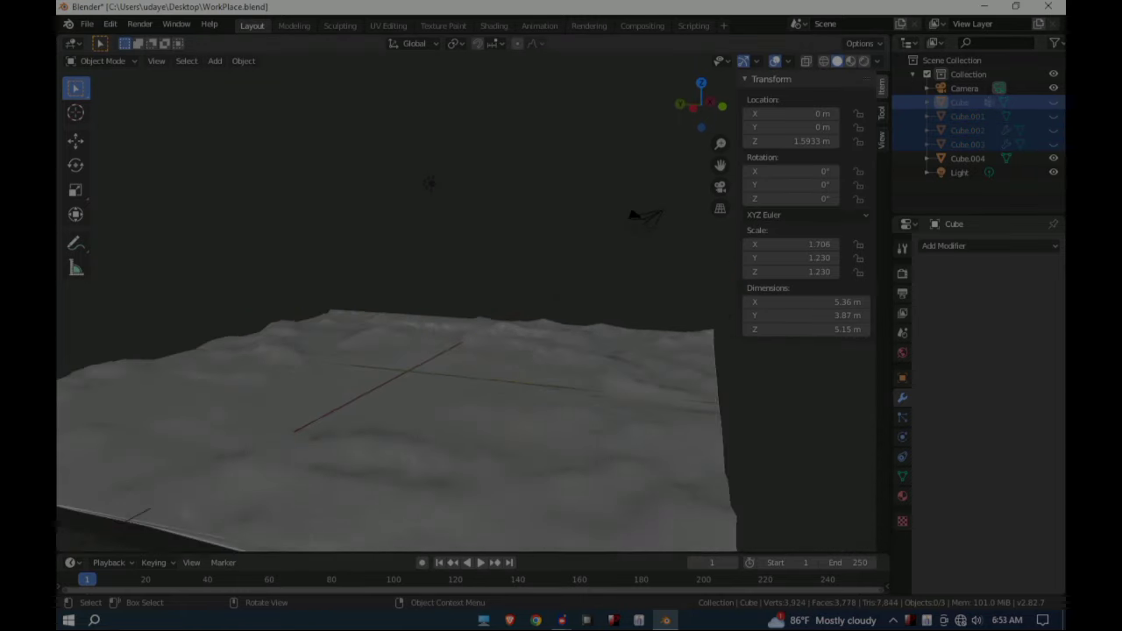
# Step: Add a Sapling Tree Gen curve at the centre of the terrain
pyautogui.click(215, 61)
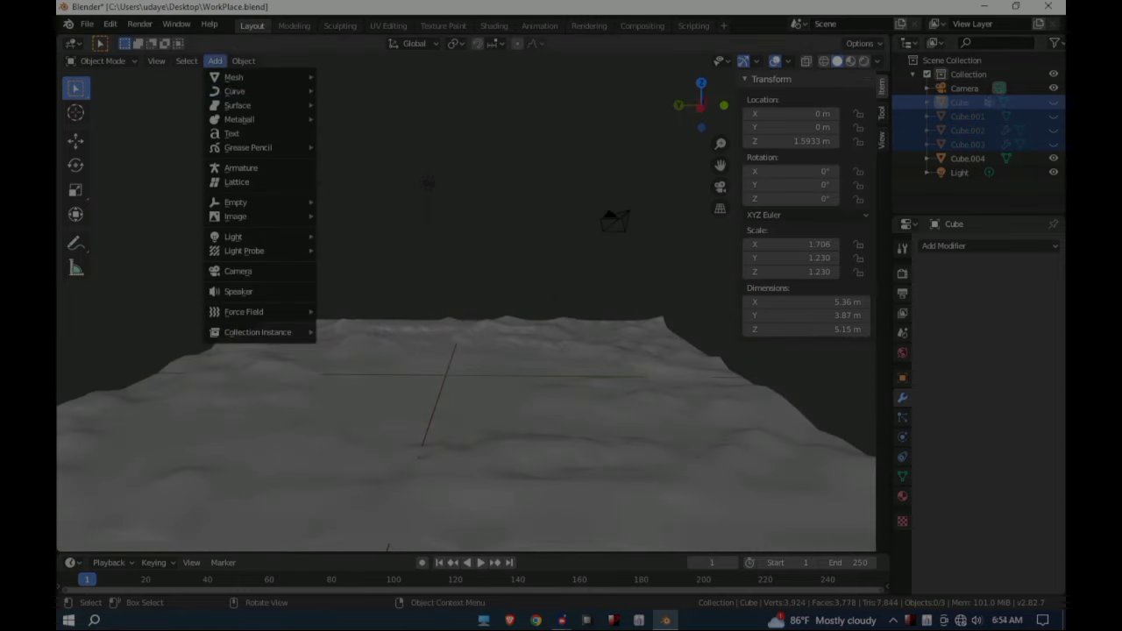
pyautogui.moveTo(245, 77)
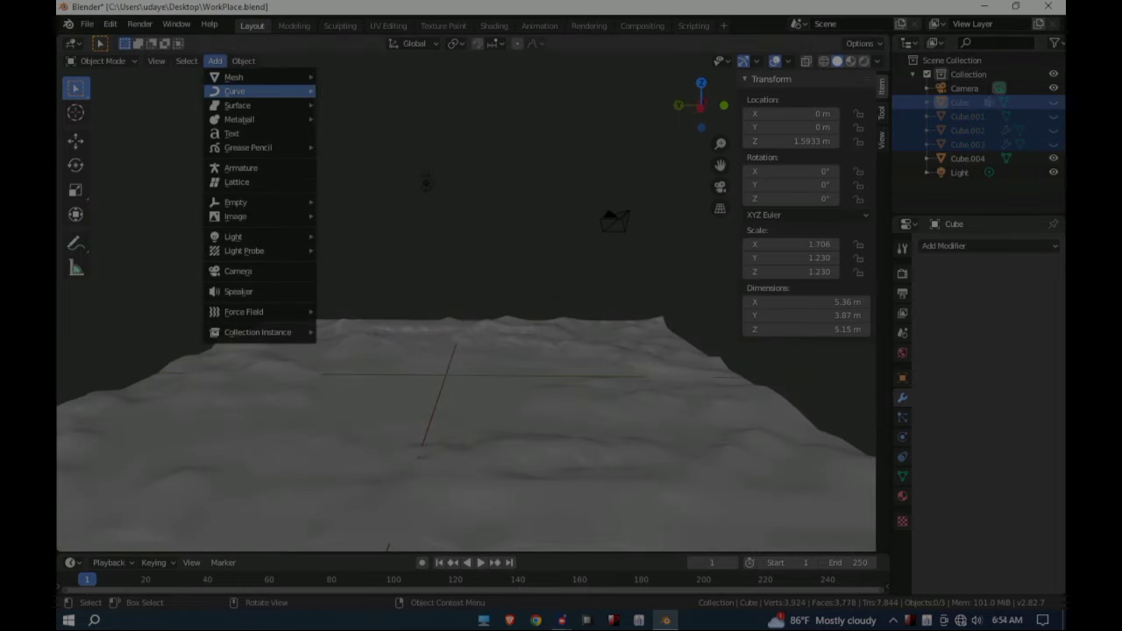
pyautogui.click(368, 166)
pyautogui.moveTo(473, 350); pyautogui.dragTo(519, 405, button='middle')
pyautogui.scroll(2, 571, 351)
pyautogui.scroll(1, 519, 405)
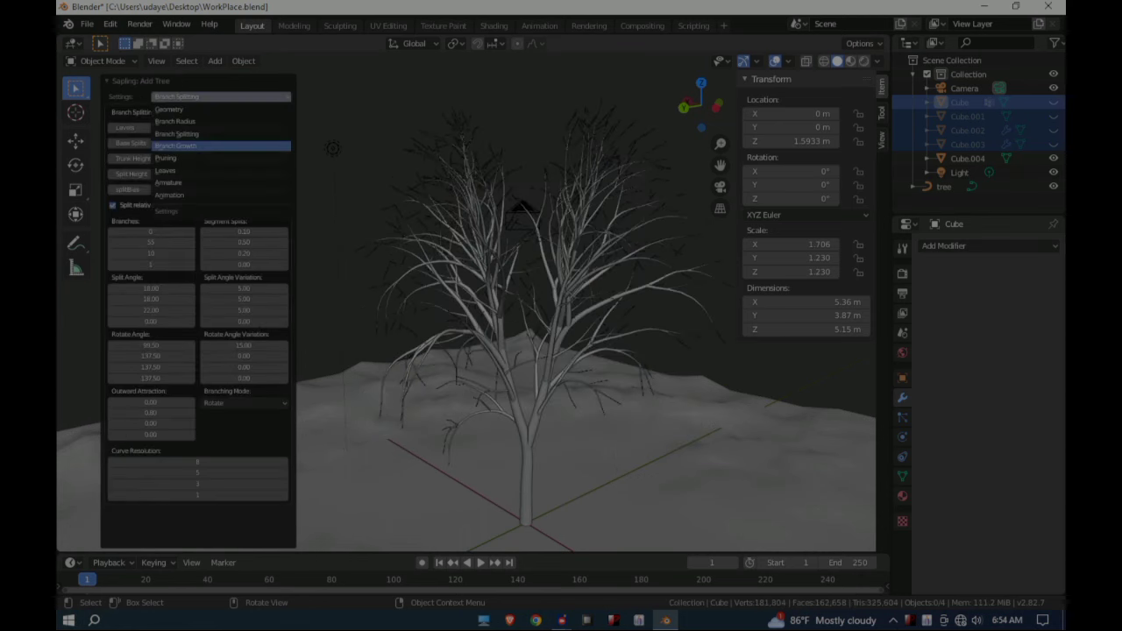
# Step: Show the tree's leaves with 300 leaves, Inverse Tapered Cylindrical distribution, leaf scale 0.20, and down angle and its variation at 100
pyautogui.click(176, 170)
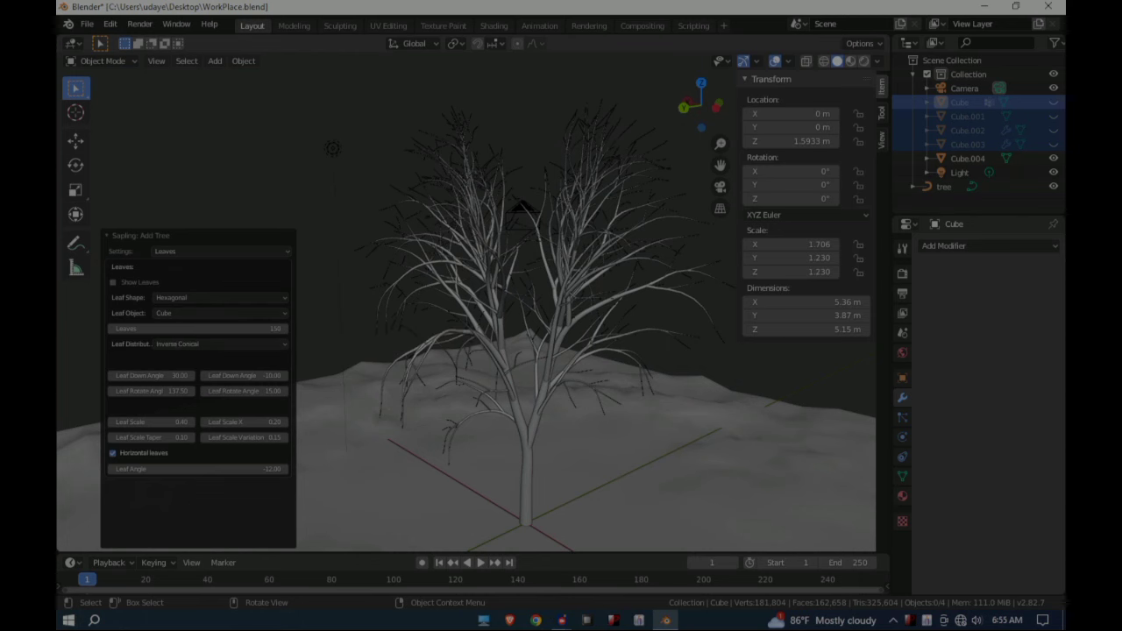
pyautogui.click(112, 282)
pyautogui.scroll(2, 465, 303)
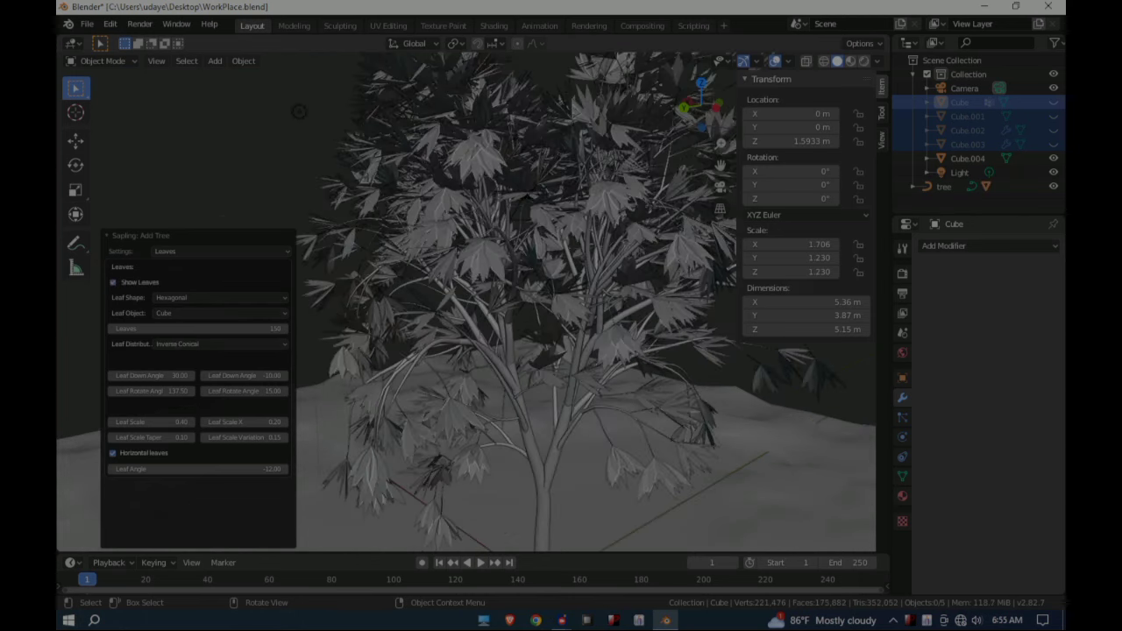
pyautogui.scroll(2, 474, 302)
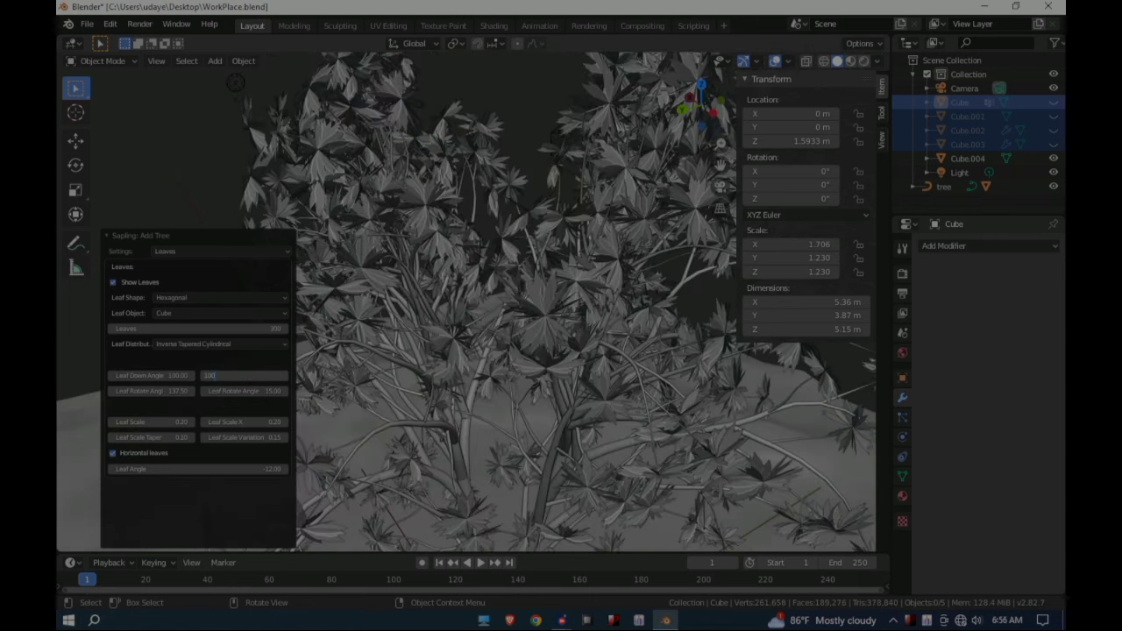
pyautogui.press('Return')
pyautogui.scroll(-6, 465, 302)
pyautogui.moveTo(464, 302); pyautogui.dragTo(417, 293, button='middle')
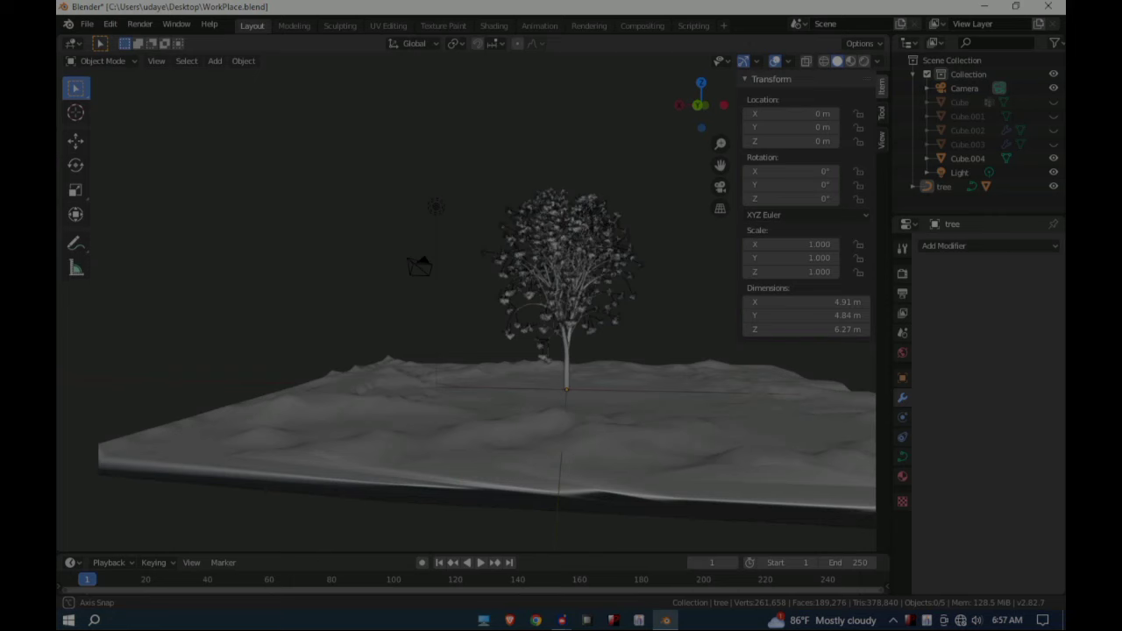
# Step: Select the leafy tree and move it about 5.05 m along the global Y axis
pyautogui.moveTo(488, 168); pyautogui.dragTo(692, 388)
pyautogui.scroll(2, 526, 546)
pyautogui.press('g')
pyautogui.press('z')
pyautogui.press('y')
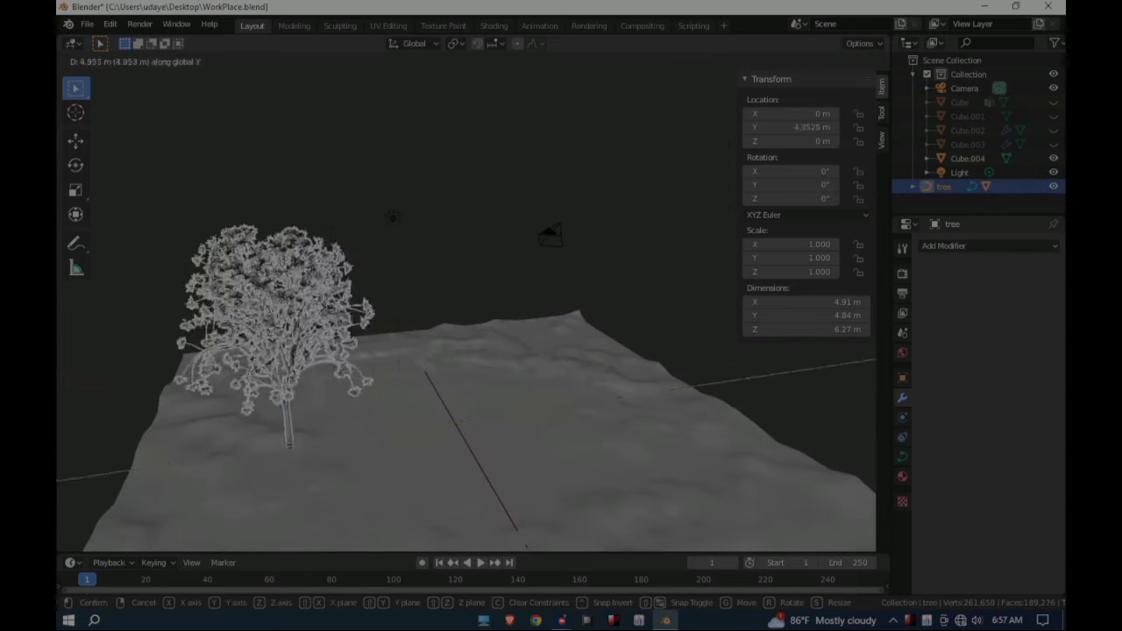
pyautogui.click(351, 412)
# Step: Deselect everything and unhide the house and roof objects
pyautogui.hotkey('alt', 'a')
pyautogui.moveTo(351, 412); pyautogui.dragTo(412, 399, button='middle')
pyautogui.hotkey('alt', 'h')
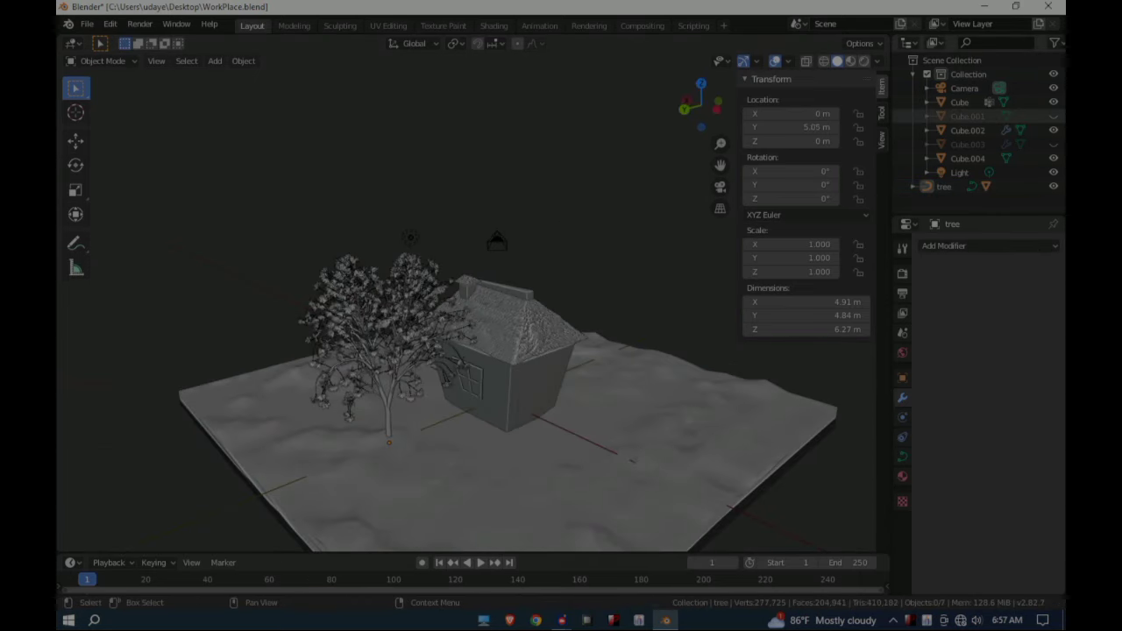
pyautogui.moveTo(496, 241); pyautogui.dragTo(538, 274, button='middle')
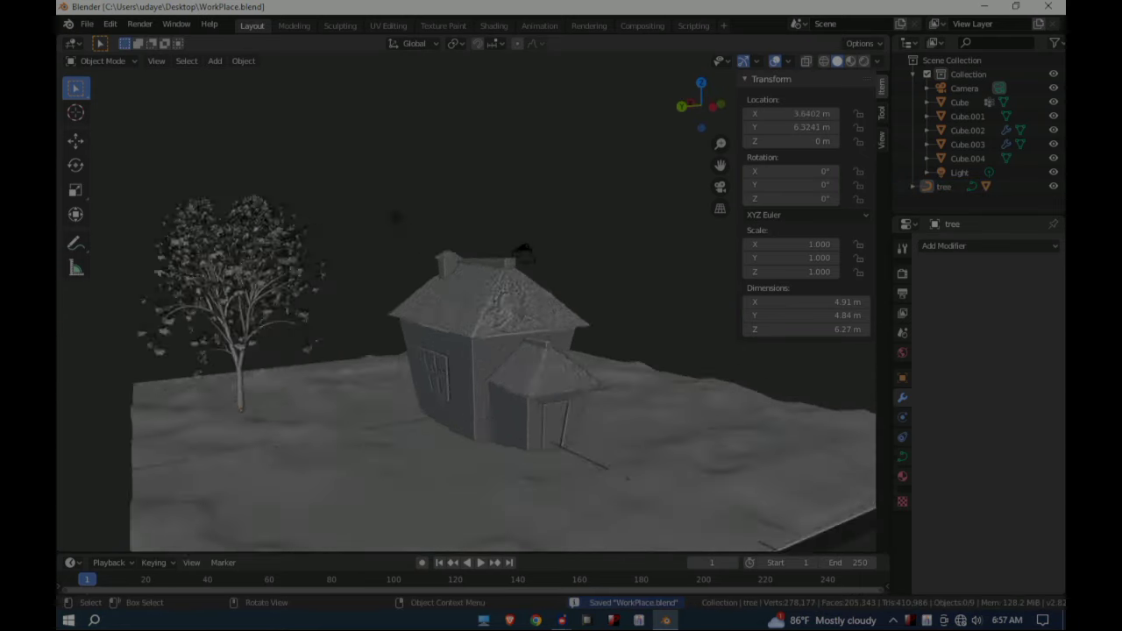
# Step: Duplicate the tree twice, scale the second copy to about 0.5, and spread the copies around the house
pyautogui.hotkey('shift', 'd')
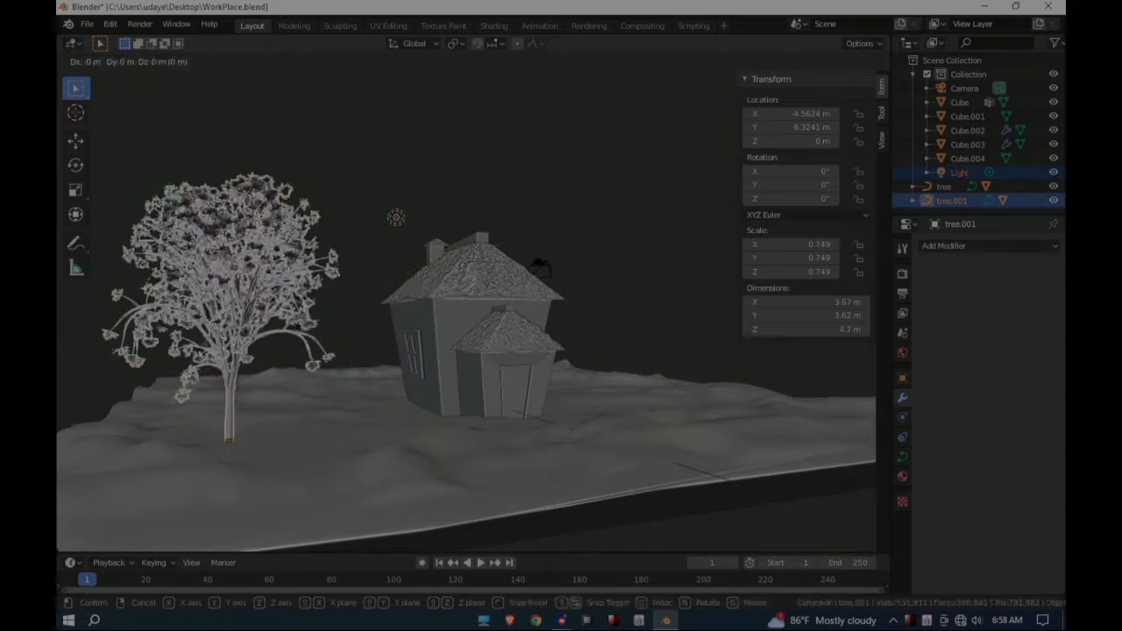
pyautogui.press('s')
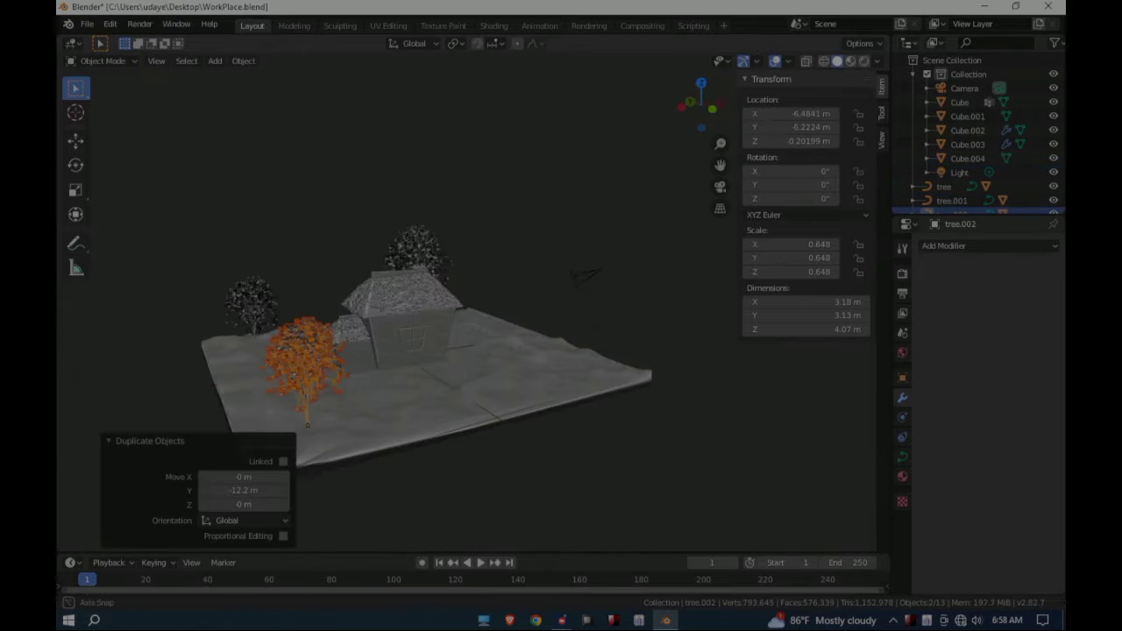
pyautogui.press('g')
pyautogui.press('x')
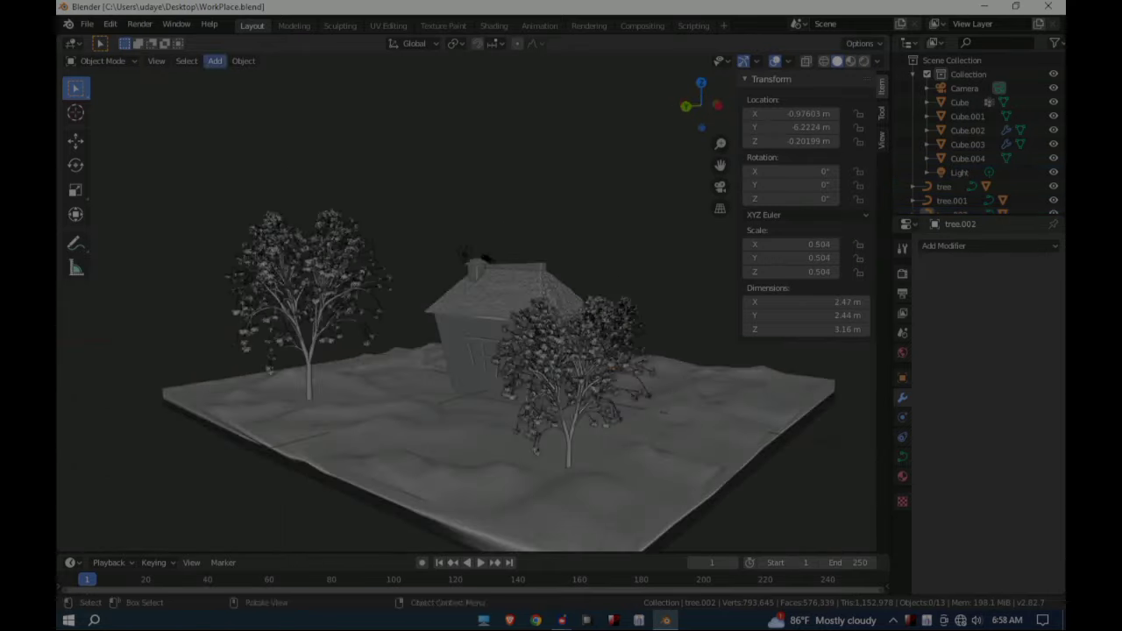
# Step: Hide the main house, the extension and both thatched roofs, keeping the terrain and trees visible
pyautogui.moveTo(474, 350); pyautogui.dragTo(508, 351, button='middle')
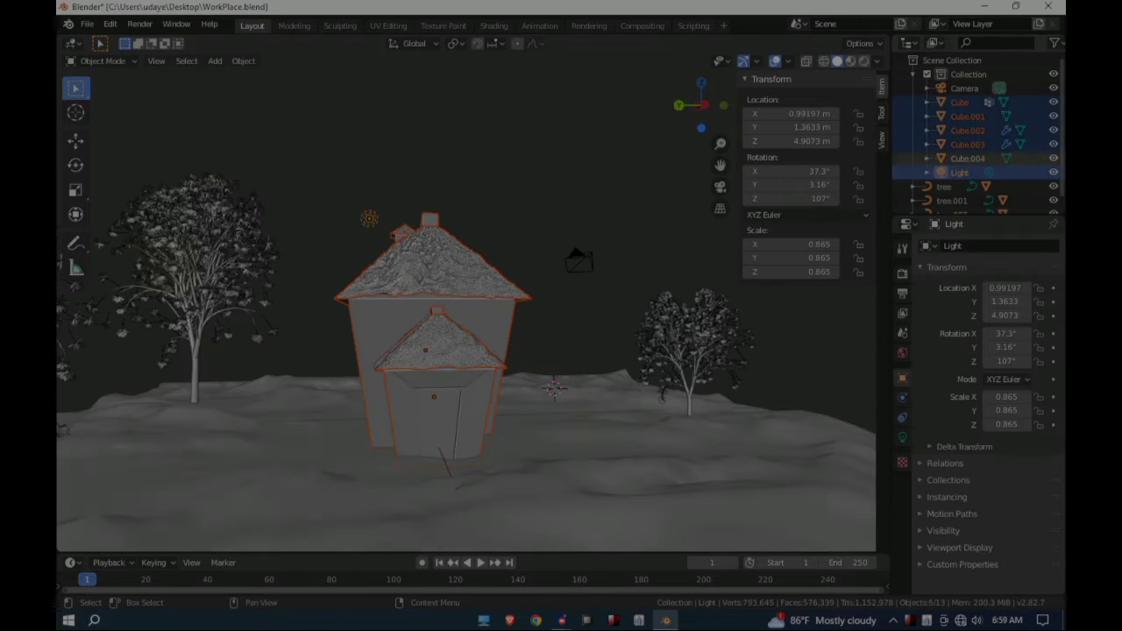
pyautogui.click(1053, 102)
pyautogui.click(1052, 116)
pyautogui.click(1053, 115)
pyautogui.click(1052, 129)
pyautogui.click(1053, 144)
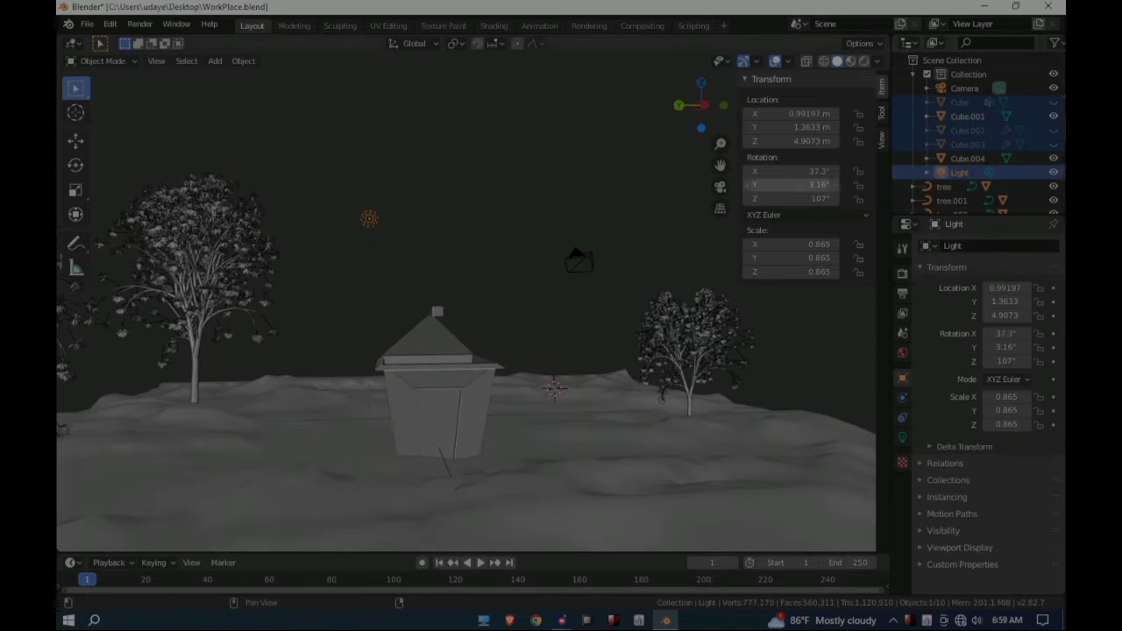
pyautogui.click(1052, 115)
# Step: Add a pine-shaped Sapling tree and set its branch splitting levels to 5
pyautogui.click(215, 60)
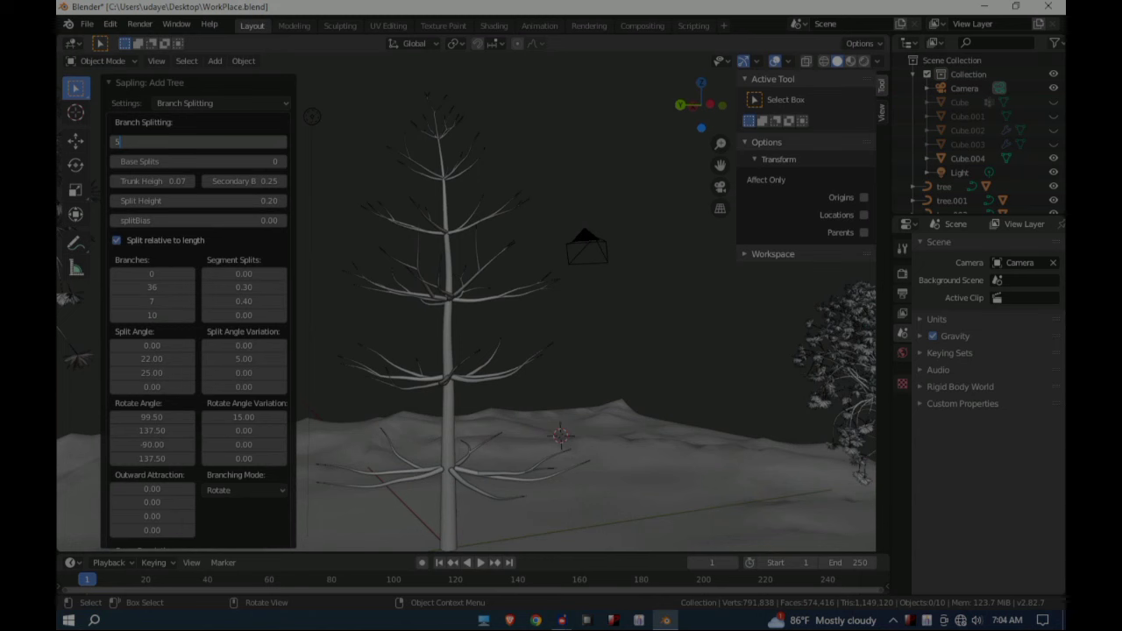
pyautogui.press('Return')
pyautogui.moveTo(385, 263); pyautogui.dragTo(412, 263, button='middle')
pyautogui.scroll(1, 412, 263)
# Step: Show the pine's rectangular leaves and set the leaf count to 100
pyautogui.click(220, 103)
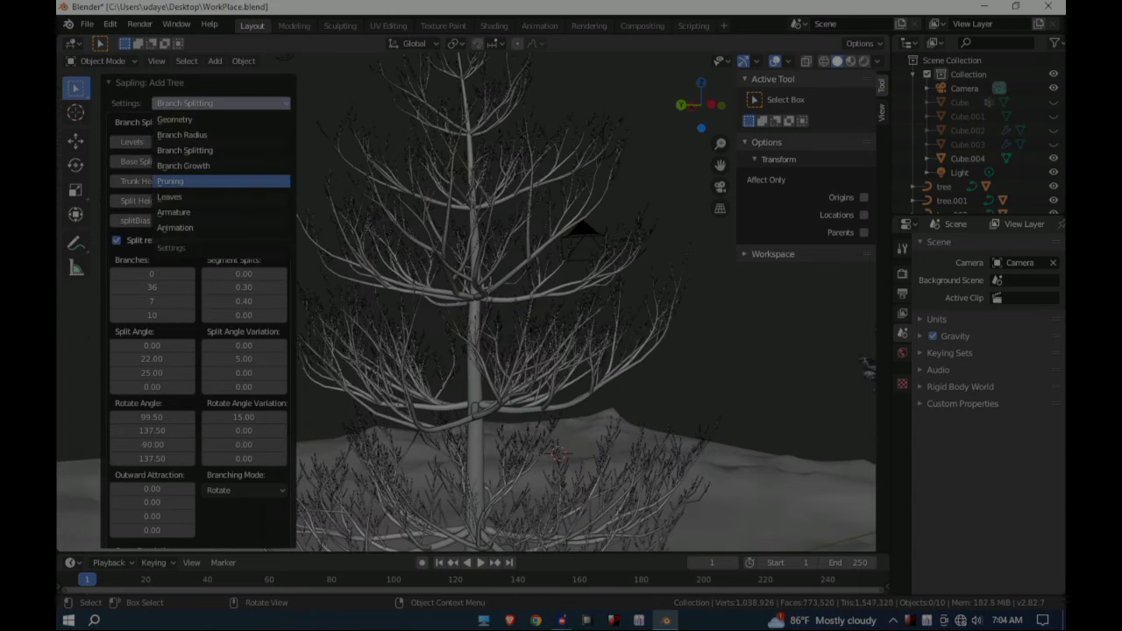
pyautogui.click(170, 197)
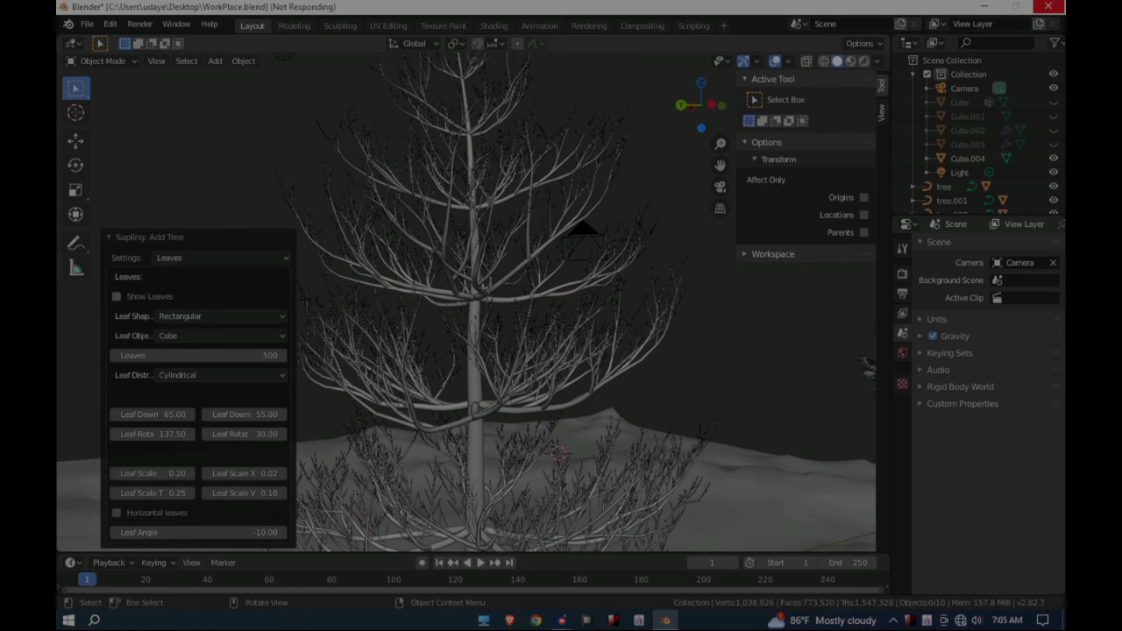
pyautogui.doubleClick(197, 355)
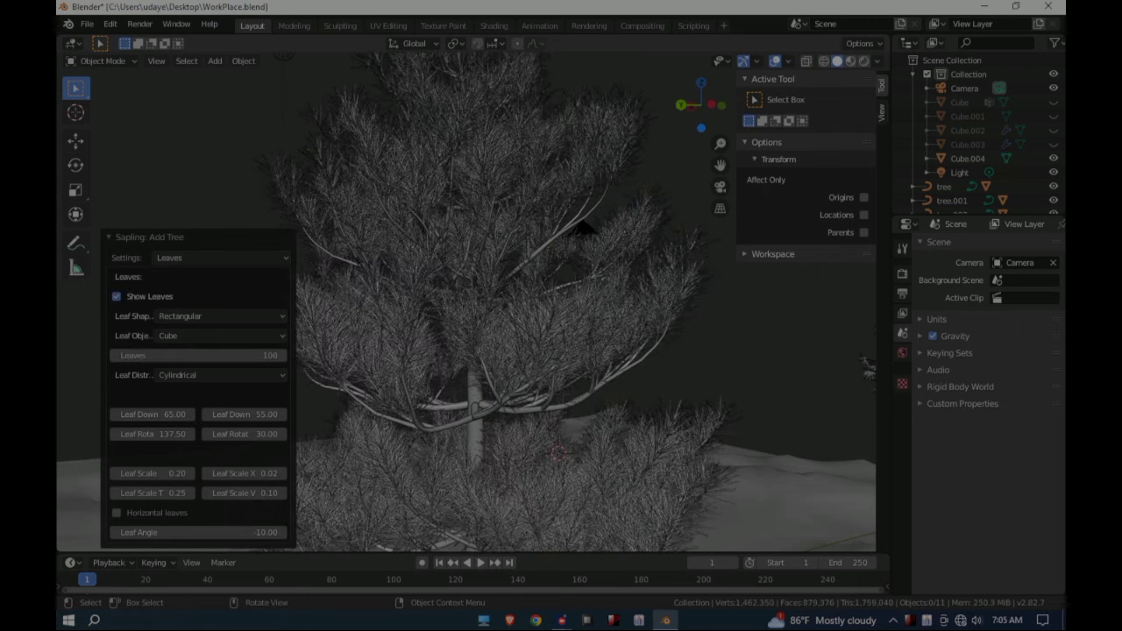
# Step: Move the pine 4.1 m along X and in the negative Y direction to an open area near the terrain's edge
pyautogui.moveTo(561, 316); pyautogui.dragTo(684, 350, button='middle')
pyautogui.click(533, 301)
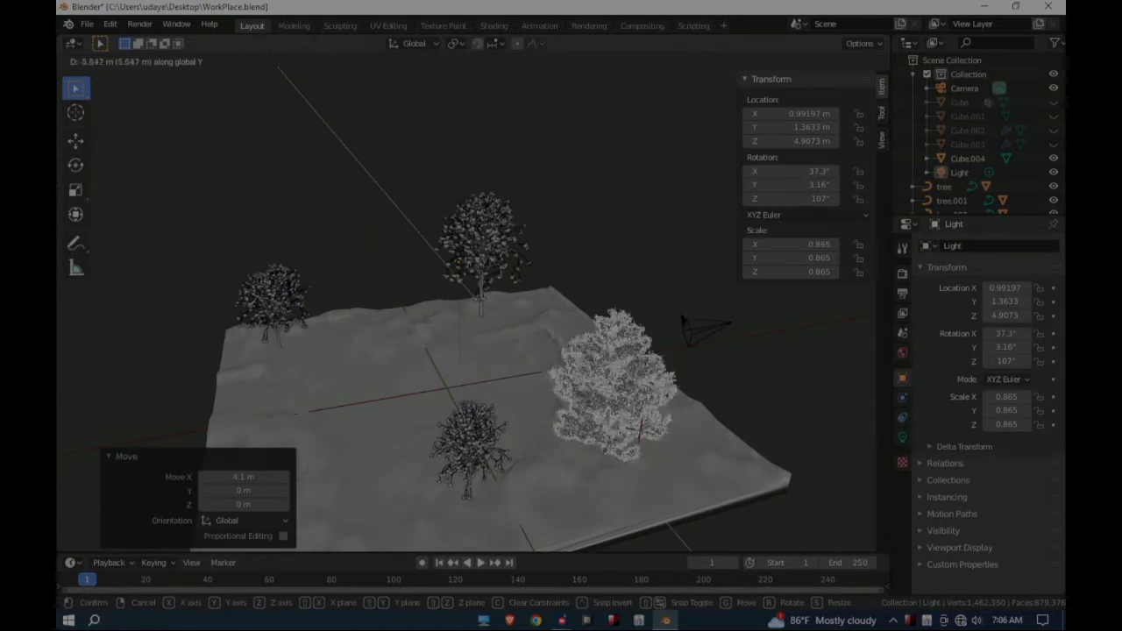
pyautogui.click(639, 430)
pyautogui.moveTo(640, 429); pyautogui.dragTo(561, 377, button='middle')
# Step: Make the house and roof objects visible again
pyautogui.click(1052, 102)
pyautogui.click(1052, 115)
pyautogui.click(1052, 129)
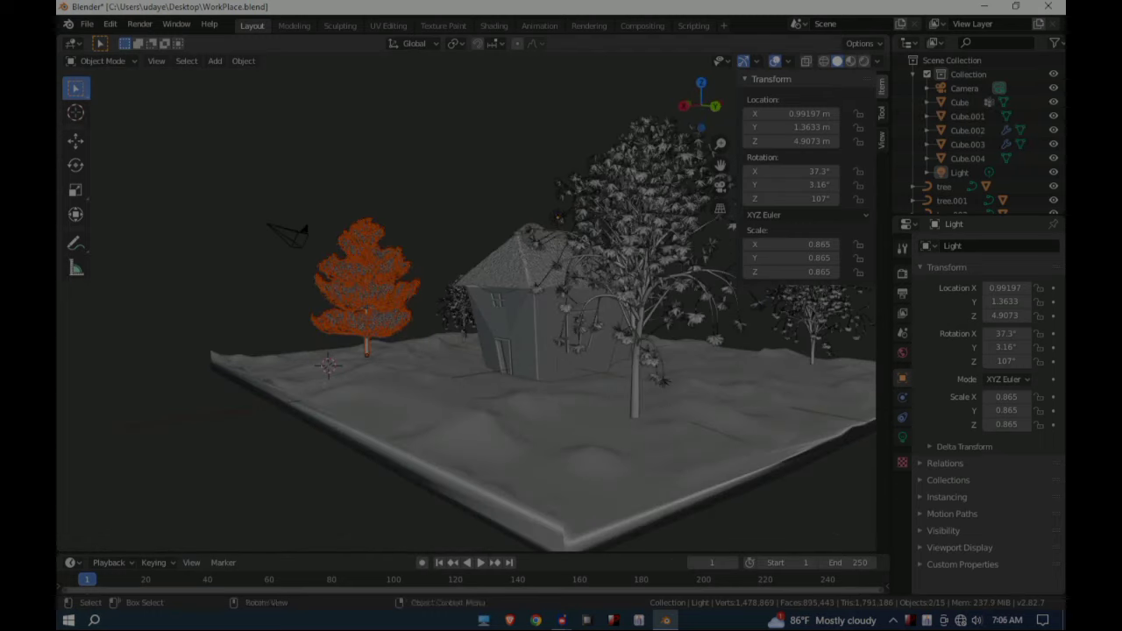
# Step: Duplicate the pine and place the copy elsewhere on the terrain
pyautogui.hotkey('shift', 'd')
pyautogui.click(438, 438)
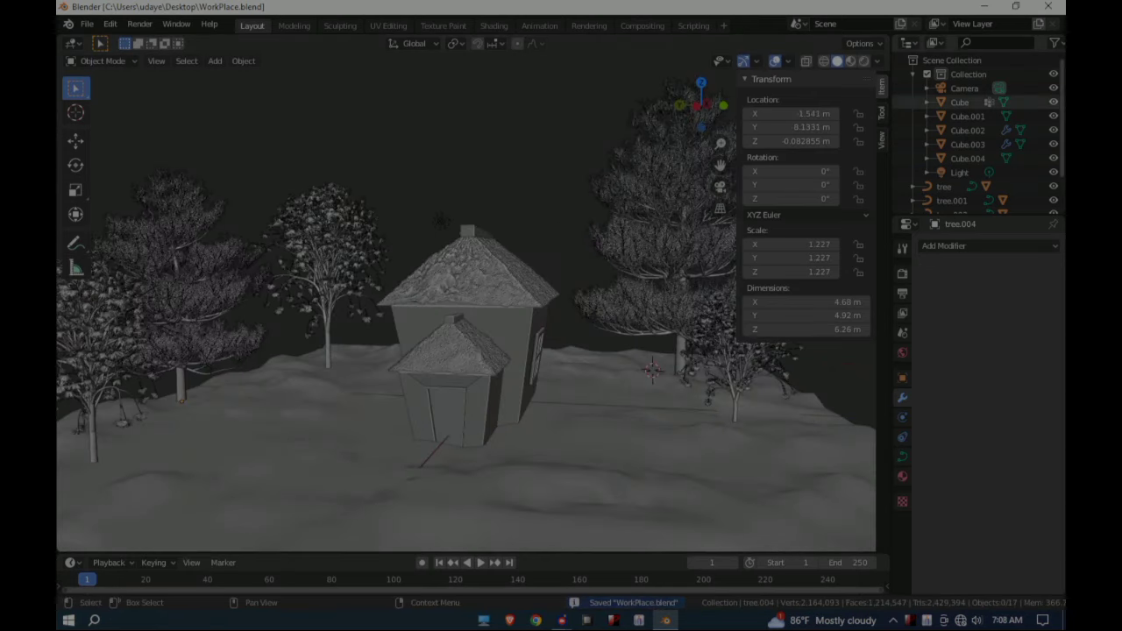
# Step: Hide the house and roof objects and add another Sapling Tree Gen curve
pyautogui.moveTo(1053, 101); pyautogui.dragTo(1052, 144)
pyautogui.click(215, 60)
pyautogui.moveTo(233, 91)
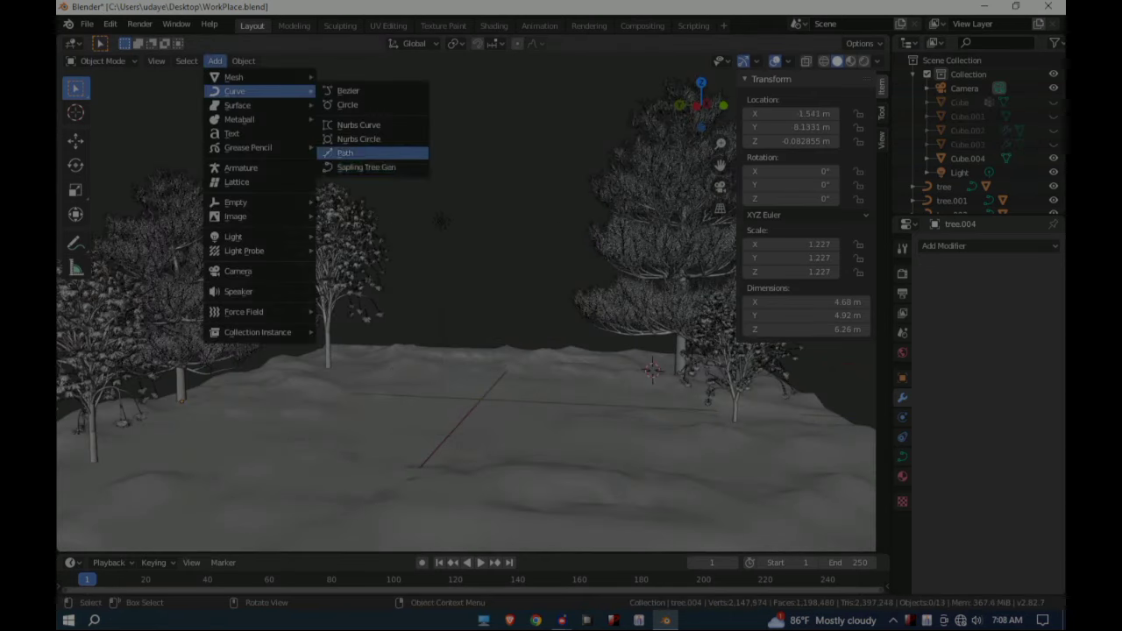
pyautogui.click(368, 167)
# Step: Load a conifer preset for the new tree and show 25 rectangular leaves with Flame leaf distribution
pyautogui.click(219, 256)
pyautogui.click(188, 276)
pyautogui.click(135, 532)
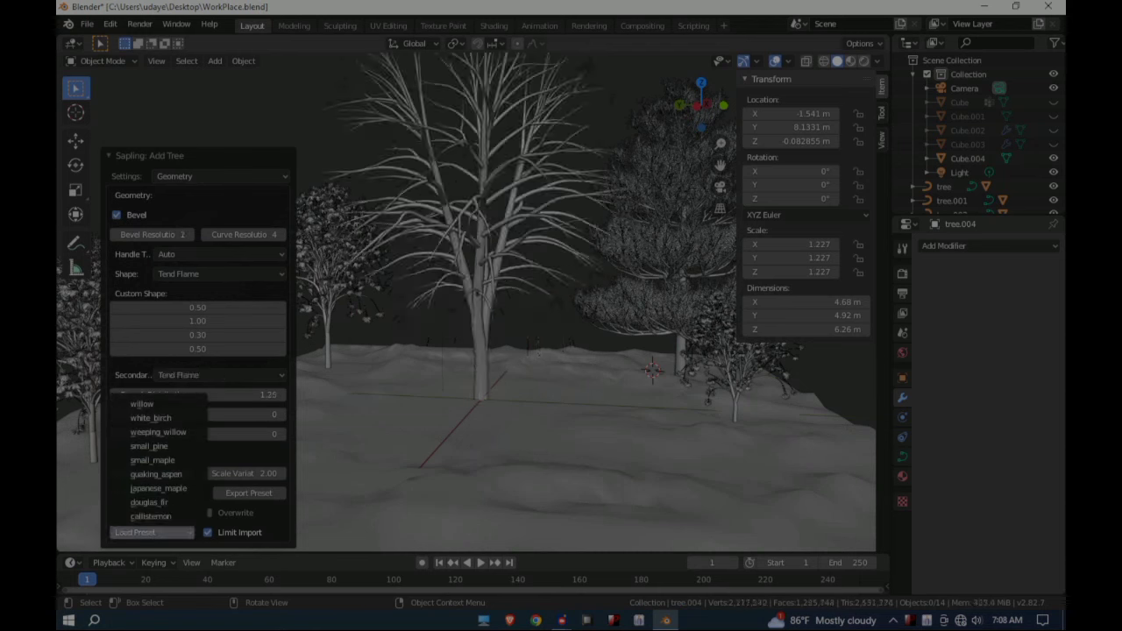
pyautogui.click(150, 488)
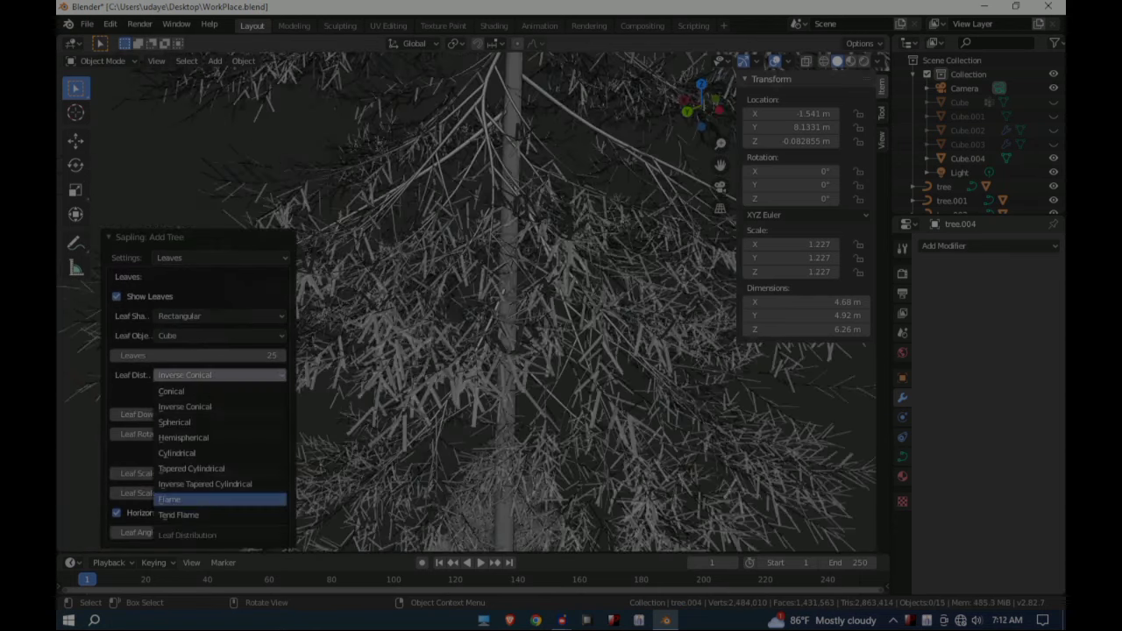
pyautogui.click(219, 499)
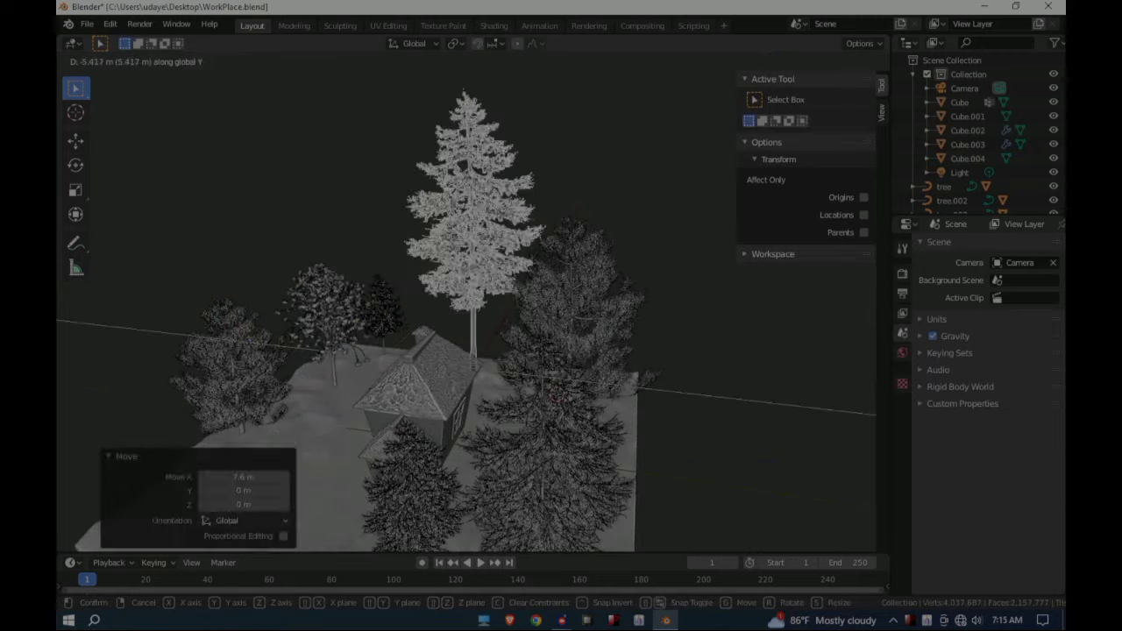
# Step: Save the file and add a UV sphere with 32 segments, 16 rings and a 1 m radius
pyautogui.hotkey('ctrl', 's')
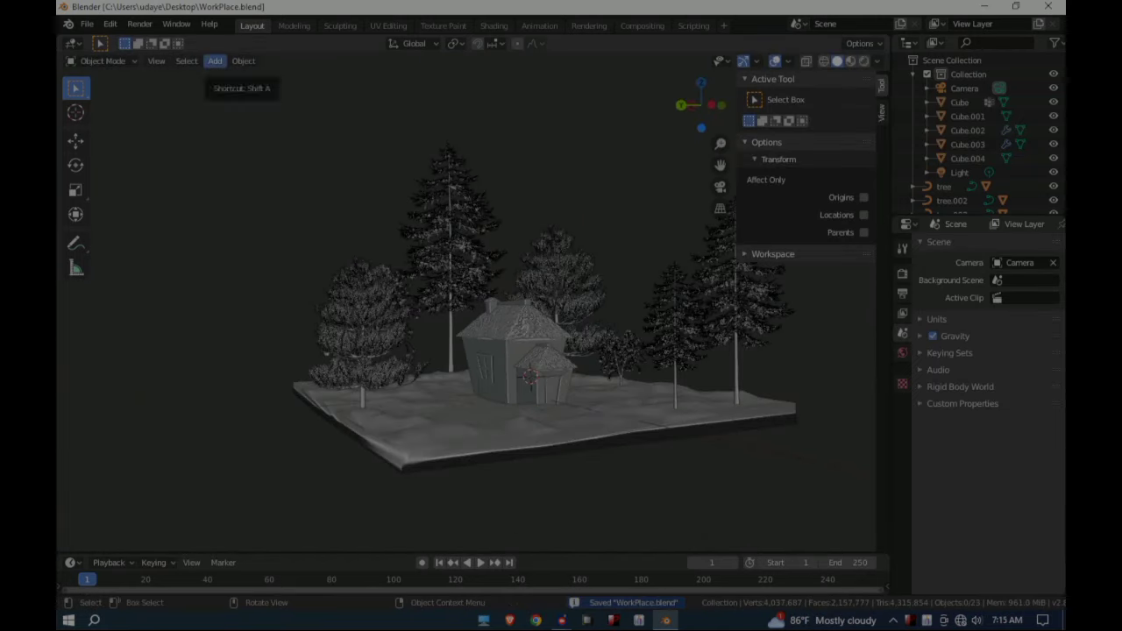
pyautogui.click(214, 60)
pyautogui.click(214, 61)
pyautogui.moveTo(233, 78)
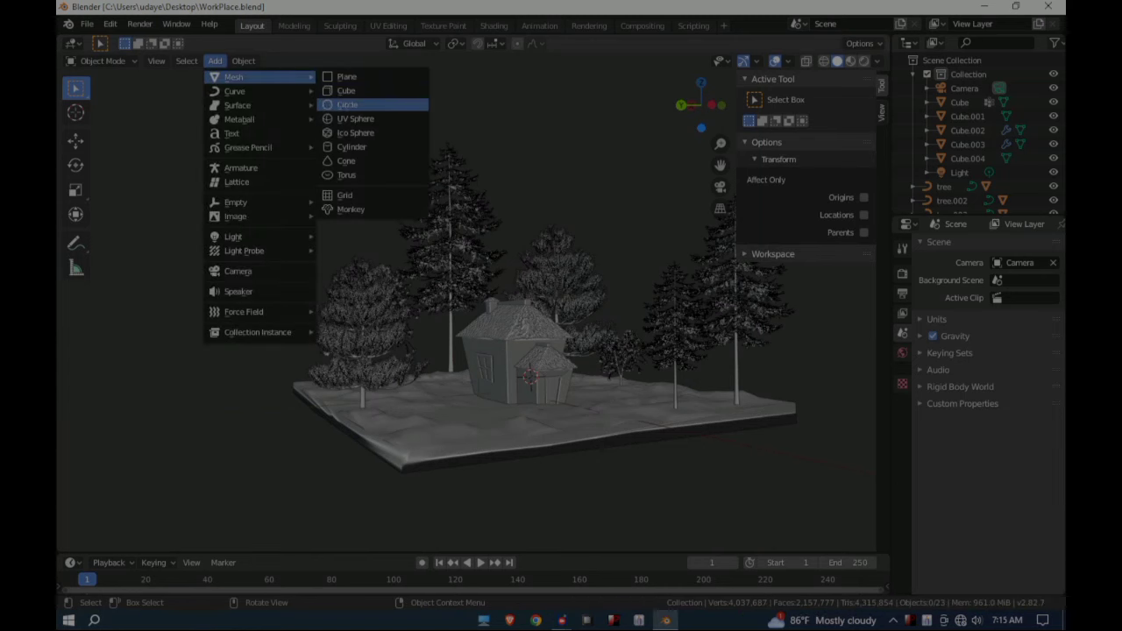
pyautogui.click(355, 119)
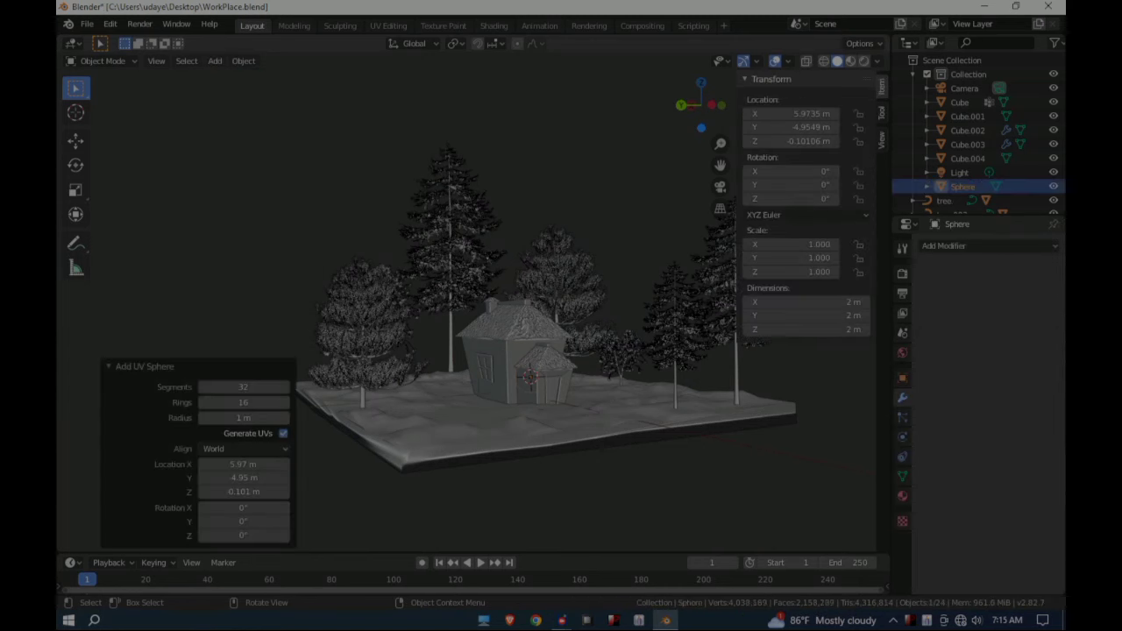
# Step: Raise the sphere above the trees to a height of about 12.5 m and shift it 9 m along X
pyautogui.press('g')
pyautogui.press('z')
pyautogui.press('Return')
pyautogui.moveTo(456, 289); pyautogui.dragTo(674, 253, button='middle')
pyautogui.press('x')
pyautogui.click(508, 180)
pyautogui.press('g')
pyautogui.press('Return')
# Step: Move the sphere along the Y axis in the negative direction and deselect everything
pyautogui.press('g')
pyautogui.press('y')
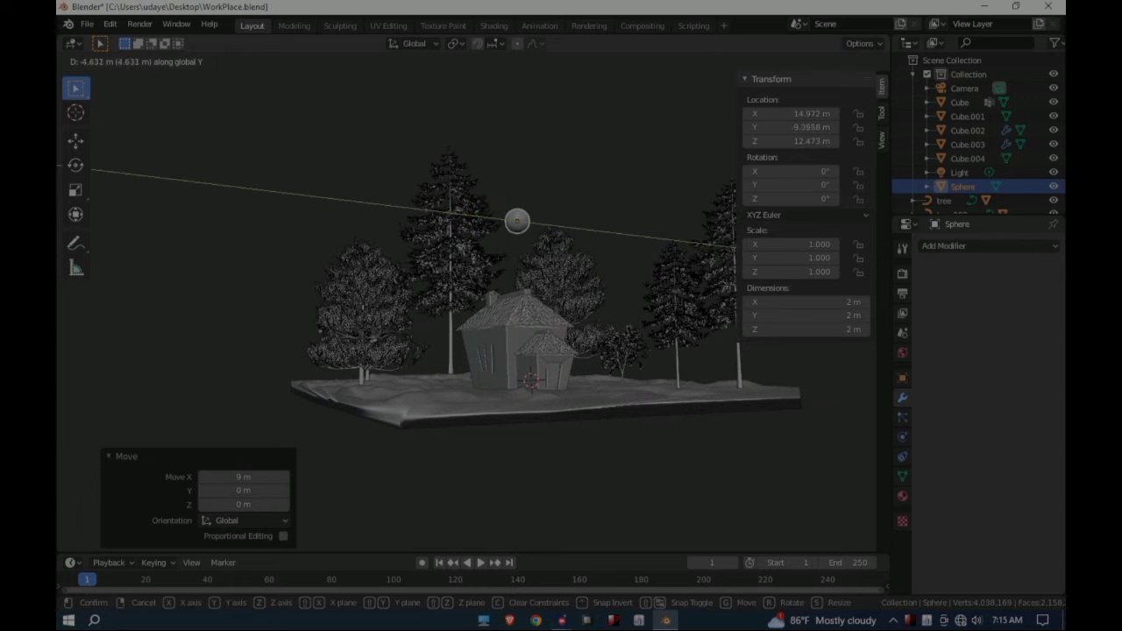
pyautogui.press('Return')
pyautogui.hotkey('alt', 'a')
pyautogui.scroll(-1, 545, 307)
pyautogui.moveTo(545, 307); pyautogui.dragTo(564, 344, button='middle')
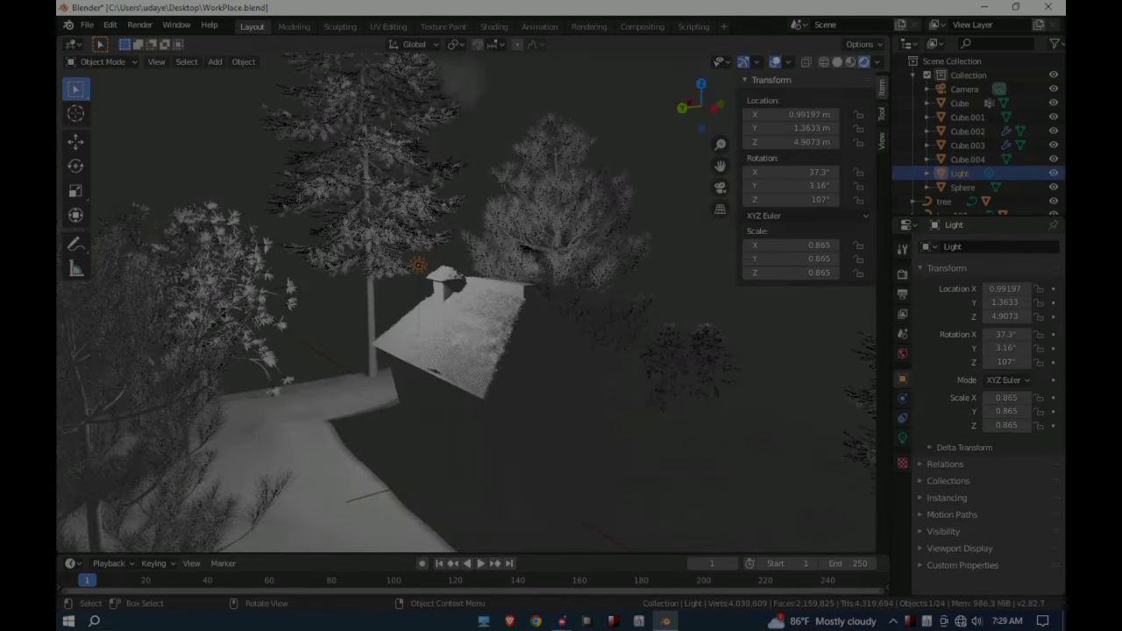
# Step: Move the light away from the house along X and Y, near the sphere at about 12.5 m height
pyautogui.moveTo(561, 315); pyautogui.dragTo(421, 316, button='middle')
pyautogui.scroll(-4, 466, 303)
pyautogui.press('g')
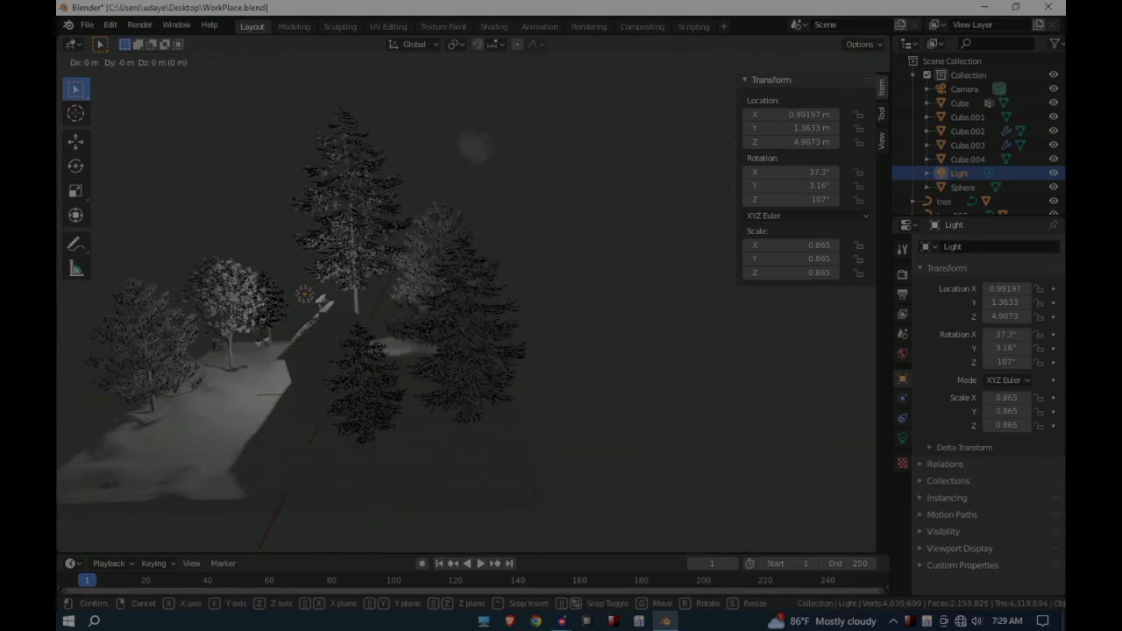
pyautogui.press('x')
pyautogui.press('Escape')
pyautogui.press('g')
pyautogui.press('x')
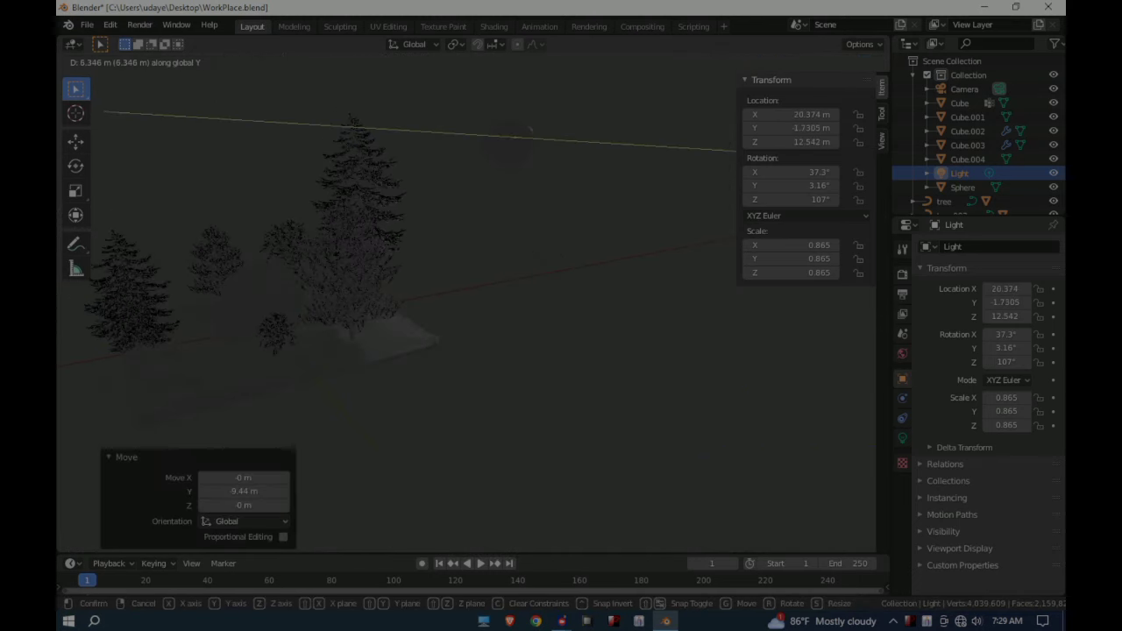
pyautogui.click(351, 261)
# Step: Rotate the spot light so its cone aims down at the house and trees
pyautogui.moveTo(350, 261); pyautogui.dragTo(691, 262, button='middle')
pyautogui.press('r')
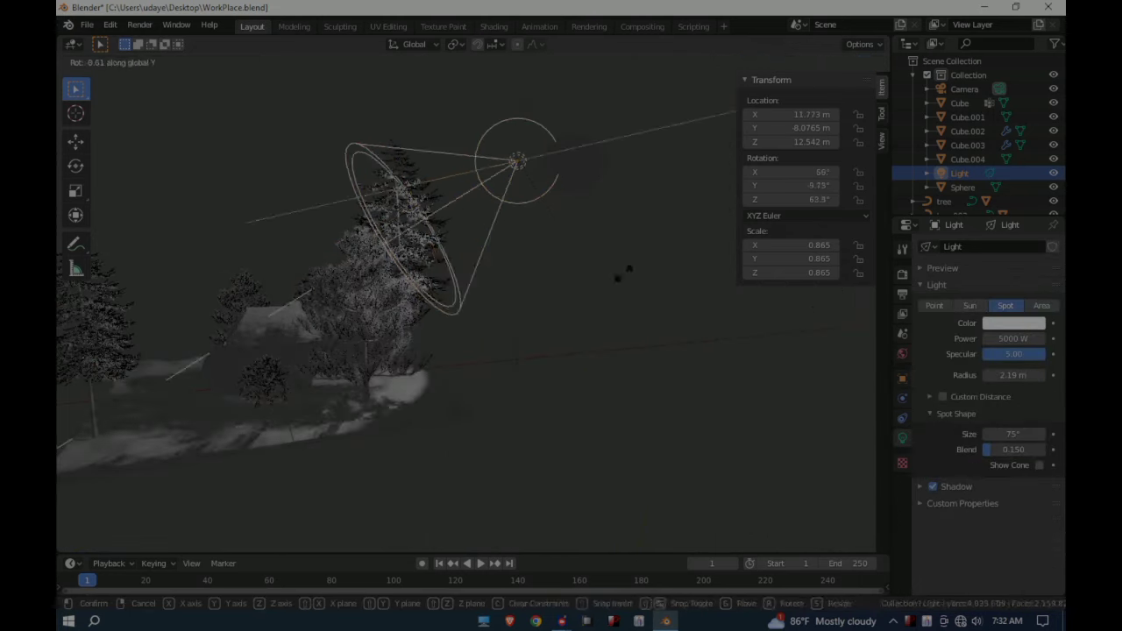
pyautogui.moveTo(683, 219); pyautogui.dragTo(517, 201, button='middle')
pyautogui.click(514, 187)
# Step: Duplicate the spot light, offset the copy along X and rotate it about Y to light the scene from another side
pyautogui.hotkey('shift', 'd')
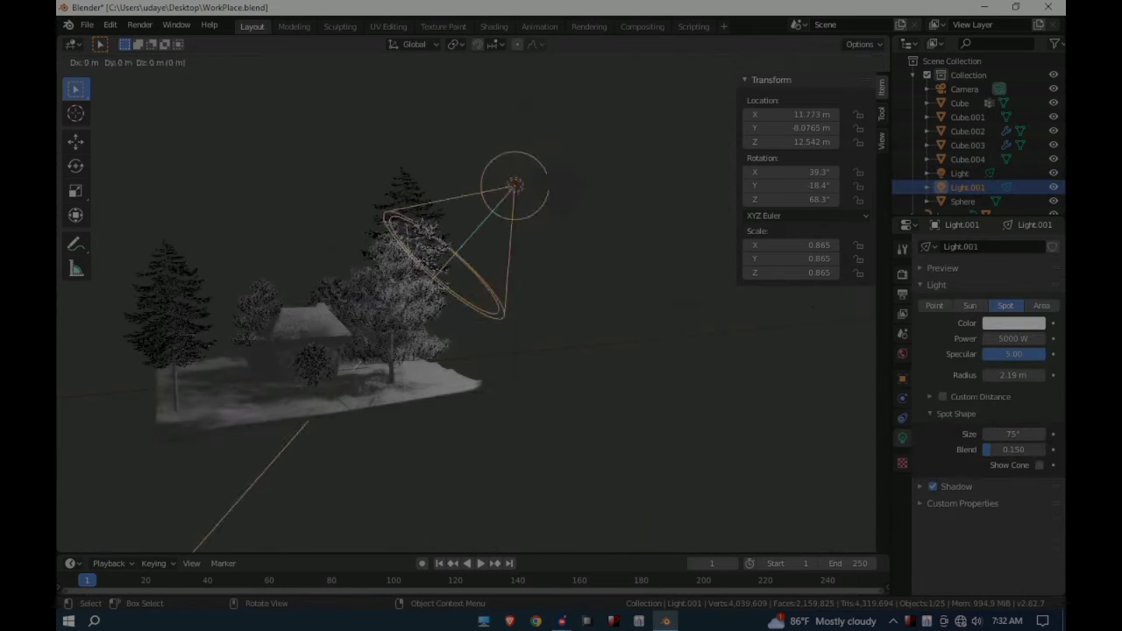
pyautogui.press('x')
pyautogui.click(158, 163)
pyautogui.press('r')
pyautogui.press('y')
pyautogui.click(421, 78)
pyautogui.moveTo(175, 219); pyautogui.dragTo(456, 234, button='middle')
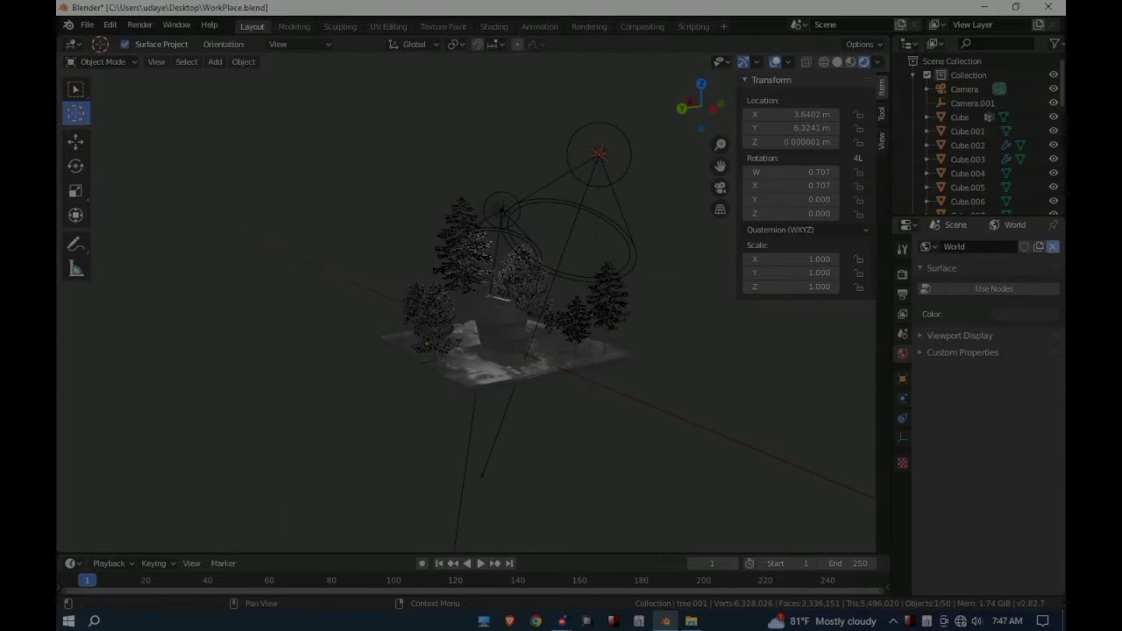
# Step: Replace the scene's world with a new one and view the terrain against the night-sky environment image
pyautogui.click(1052, 247)
pyautogui.click(1005, 246)
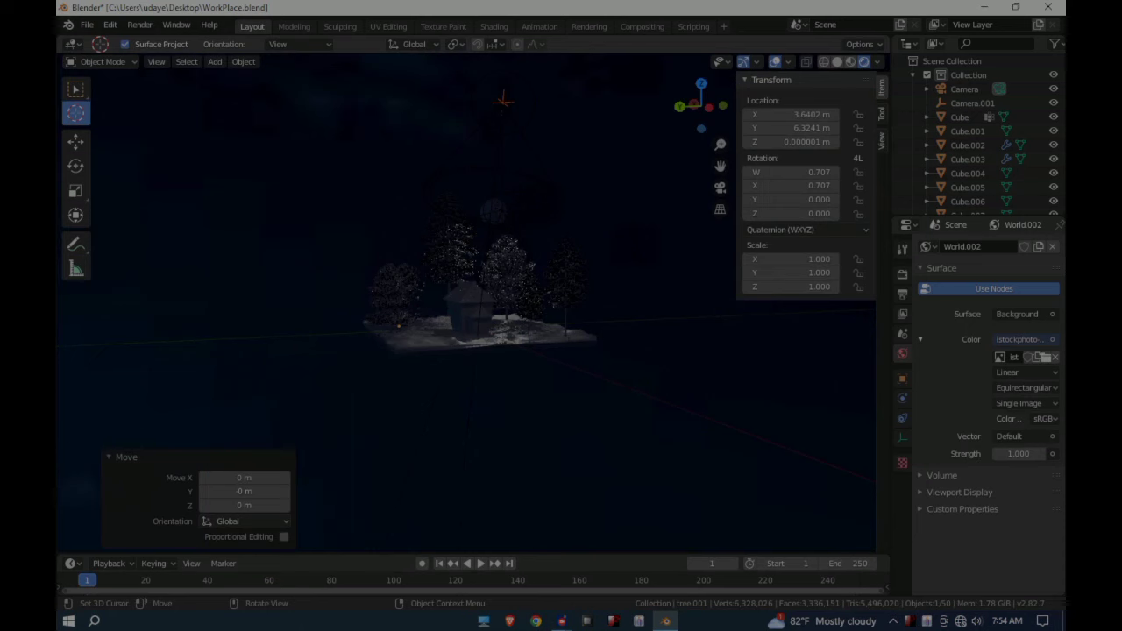
pyautogui.scroll(4, 467, 302)
pyautogui.moveTo(466, 303); pyautogui.dragTo(578, 307, button='middle')
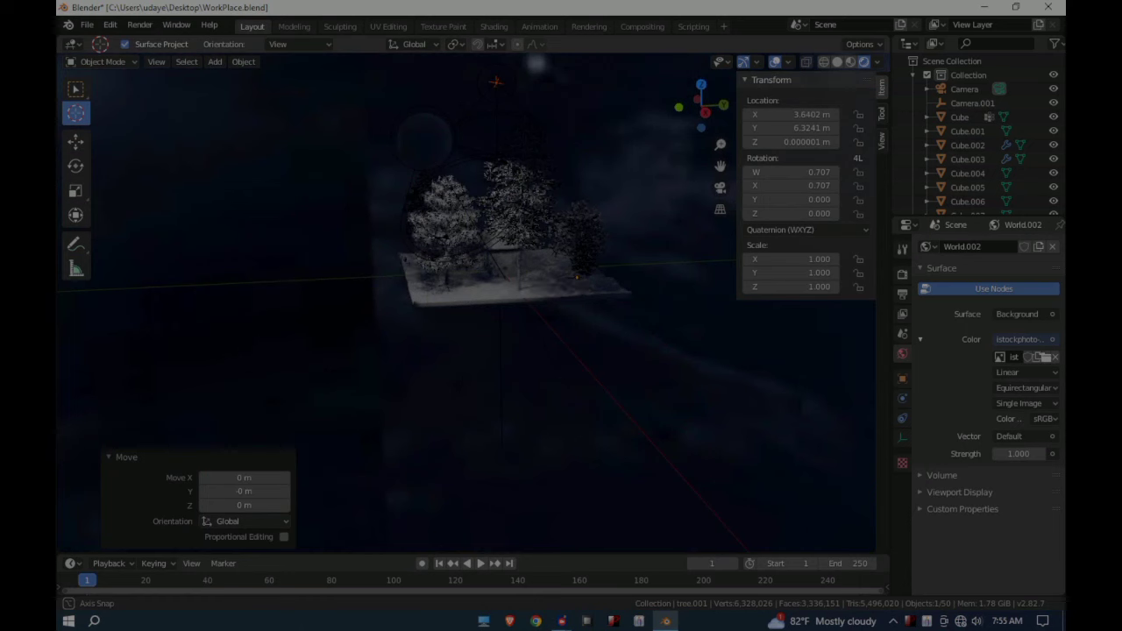
pyautogui.scroll(-2, 515, 233)
pyautogui.moveTo(491, 263); pyautogui.dragTo(421, 254, button='middle')
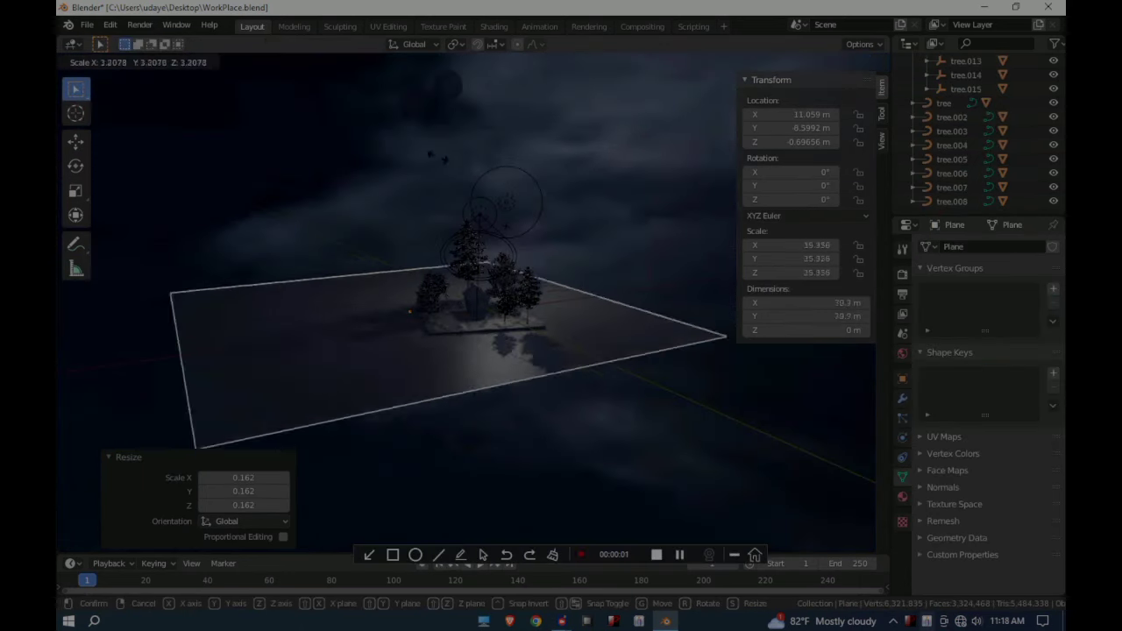
# Step: Scale the ground plane to about 84.1 m per side and shift it along X beneath the terrain base
pyautogui.press('Return')
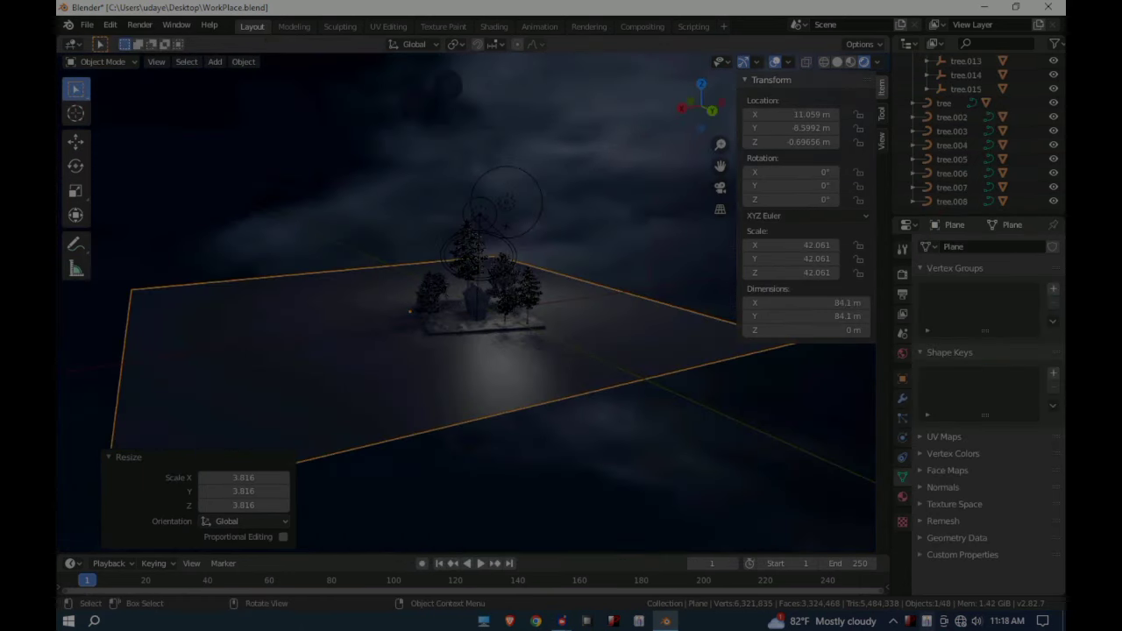
pyautogui.press('g')
pyautogui.press('x')
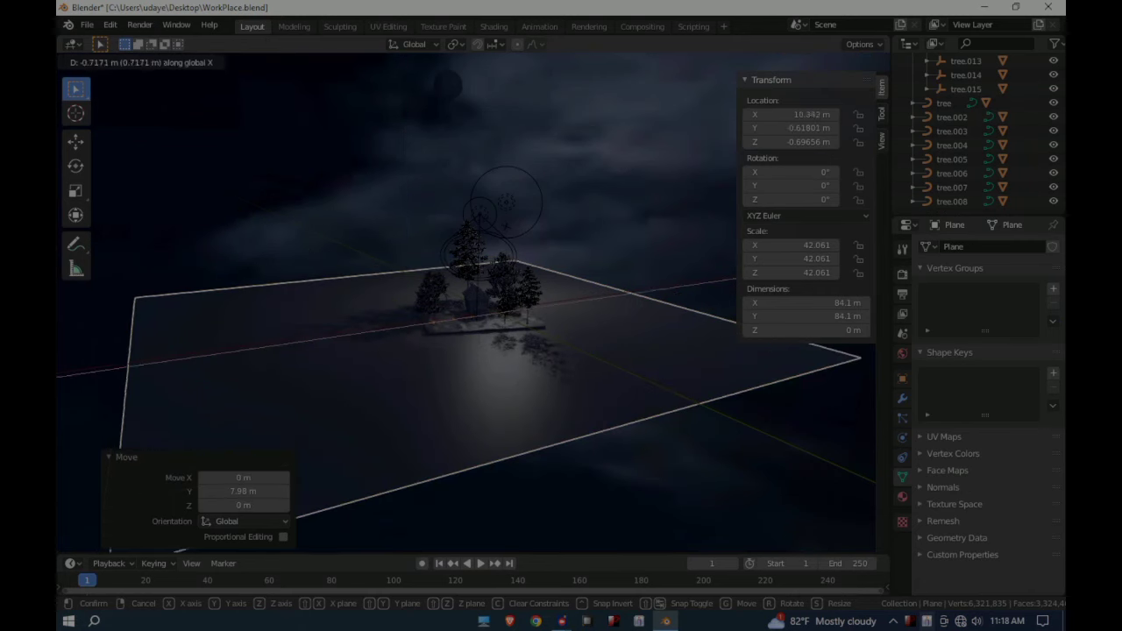
pyautogui.press('Return')
pyautogui.hotkey('alt', 'a')
# Step: Examine the lit ground and scene from near and far, then the Eevee render settings and the sphere's material
pyautogui.scroll(7, 466, 303)
pyautogui.scroll(-3, 466, 302)
pyautogui.scroll(-4, 466, 302)
pyautogui.moveTo(467, 302)
pyautogui.mouseDown(button='middle')
pyautogui.moveTo(466, 333)
pyautogui.moveTo(466, 315)
pyautogui.moveTo(429, 316)
pyautogui.moveTo(452, 399)
pyautogui.moveTo(429, 337)
pyautogui.moveTo(466, 298)
pyautogui.mouseUp(button='middle')
pyautogui.scroll(4, 466, 302)
pyautogui.scroll(-2, 467, 303)
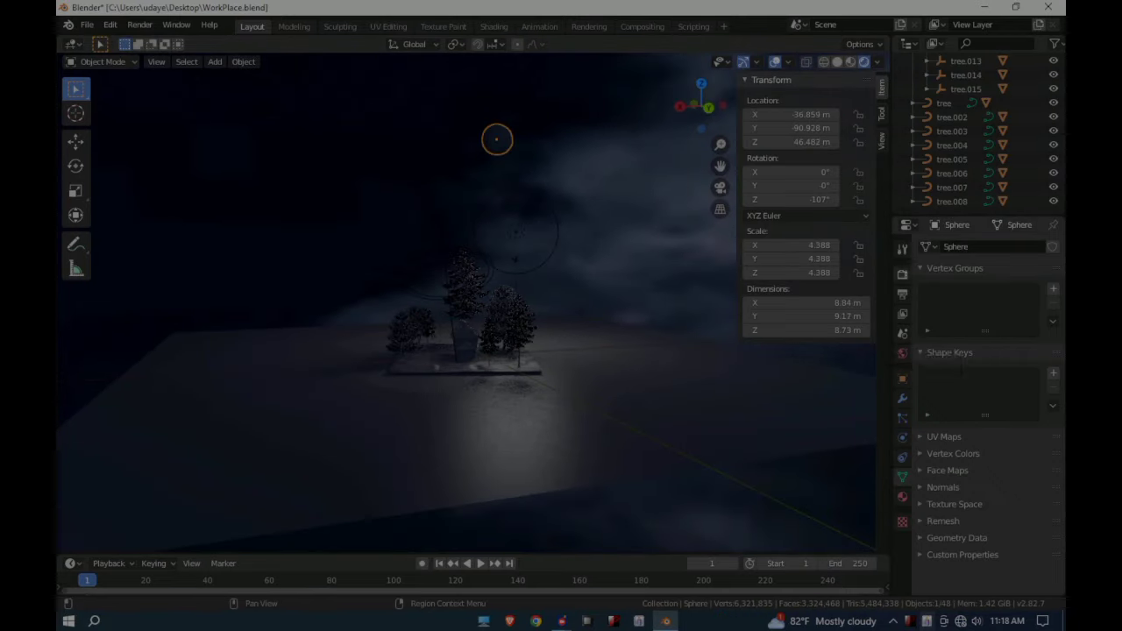
pyautogui.click(902, 273)
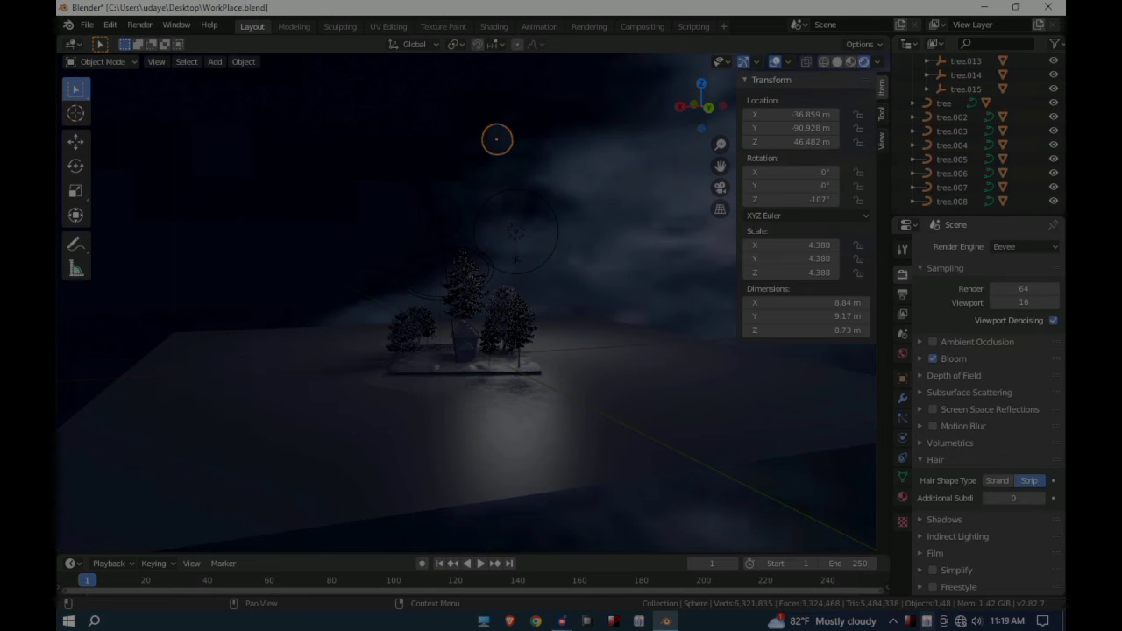
pyautogui.click(902, 497)
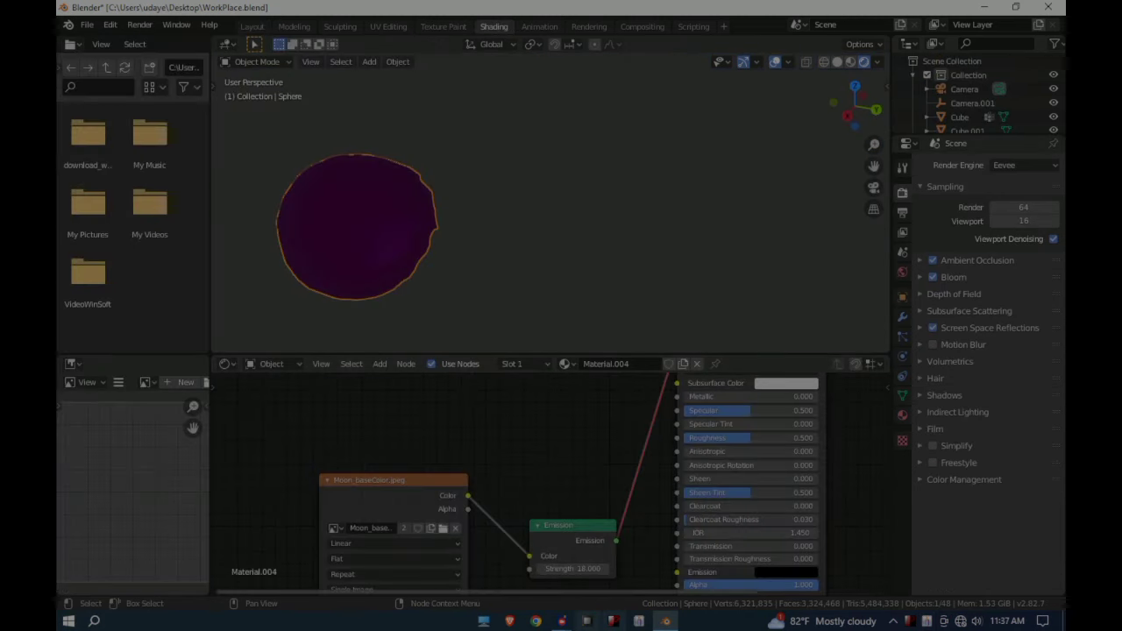
pyautogui.click(562, 620)
pyautogui.click(636, 561)
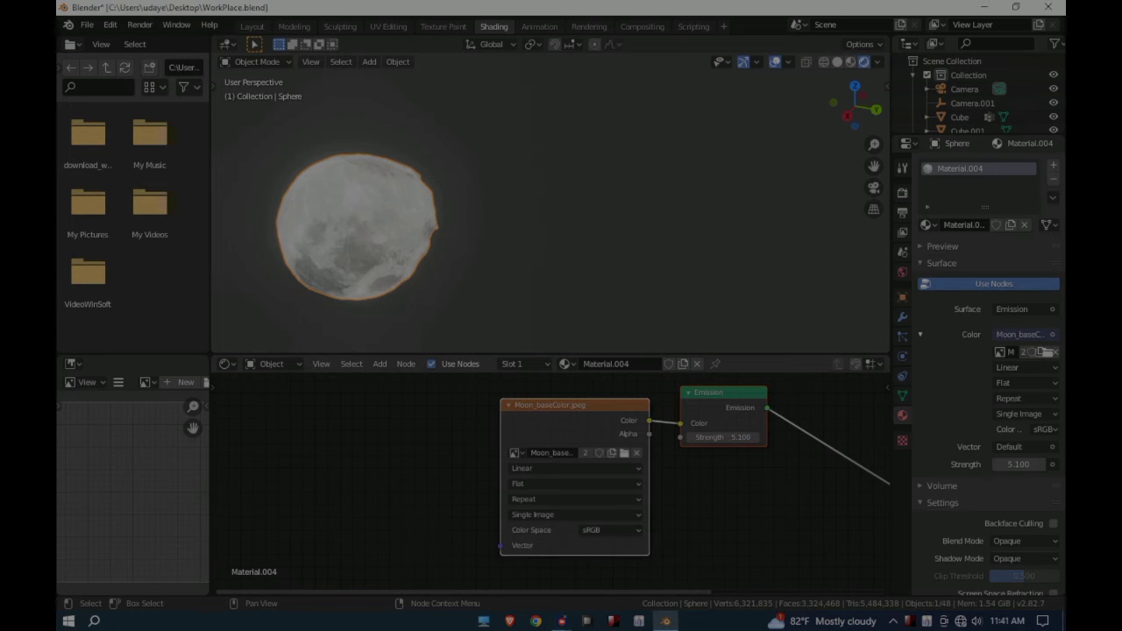
pyautogui.scroll(-2, 544, 485)
pyautogui.moveTo(544, 484); pyautogui.dragTo(491, 480, button='middle')
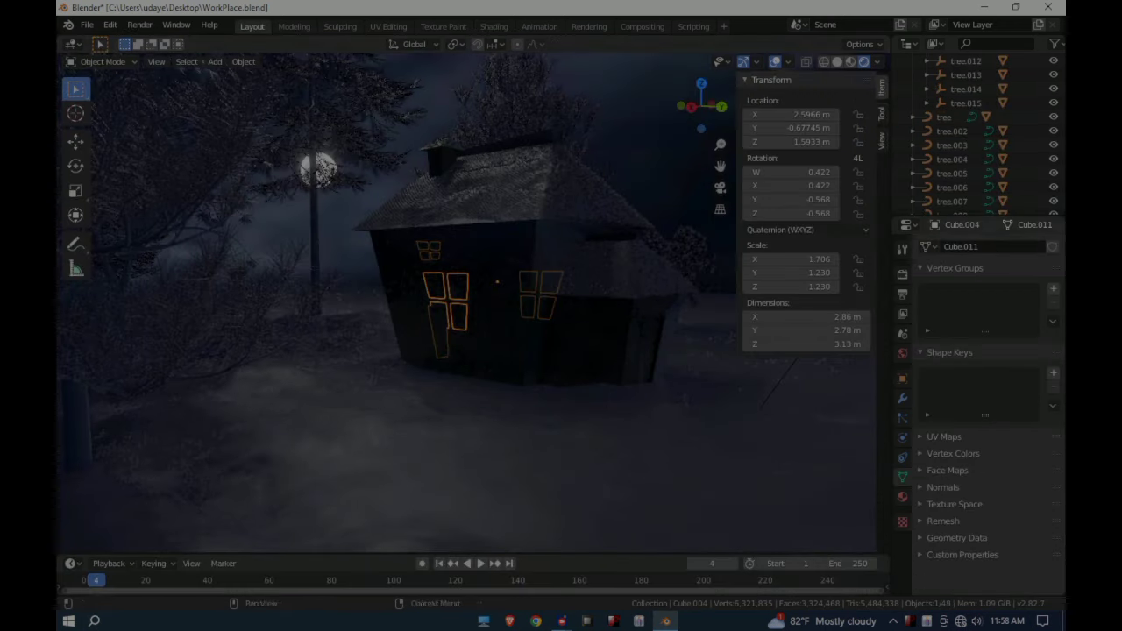
# Step: Give the house windows an Emission surface in warm yellow (H 0.116, S 0.699, V 1.000) and raise its strength
pyautogui.click(901, 496)
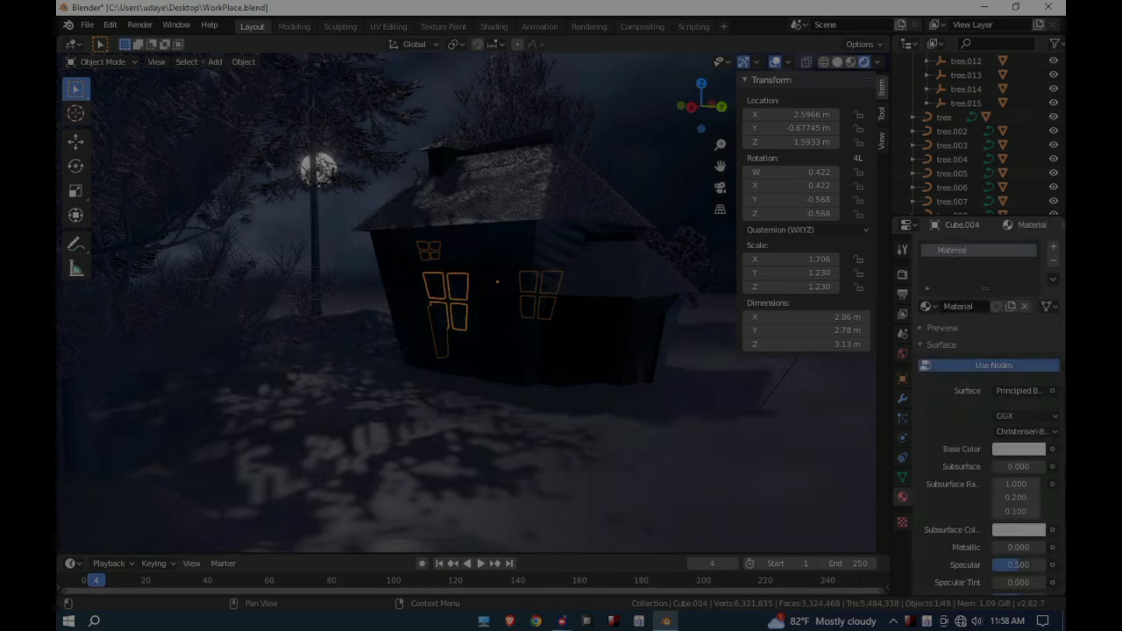
pyautogui.click(1021, 390)
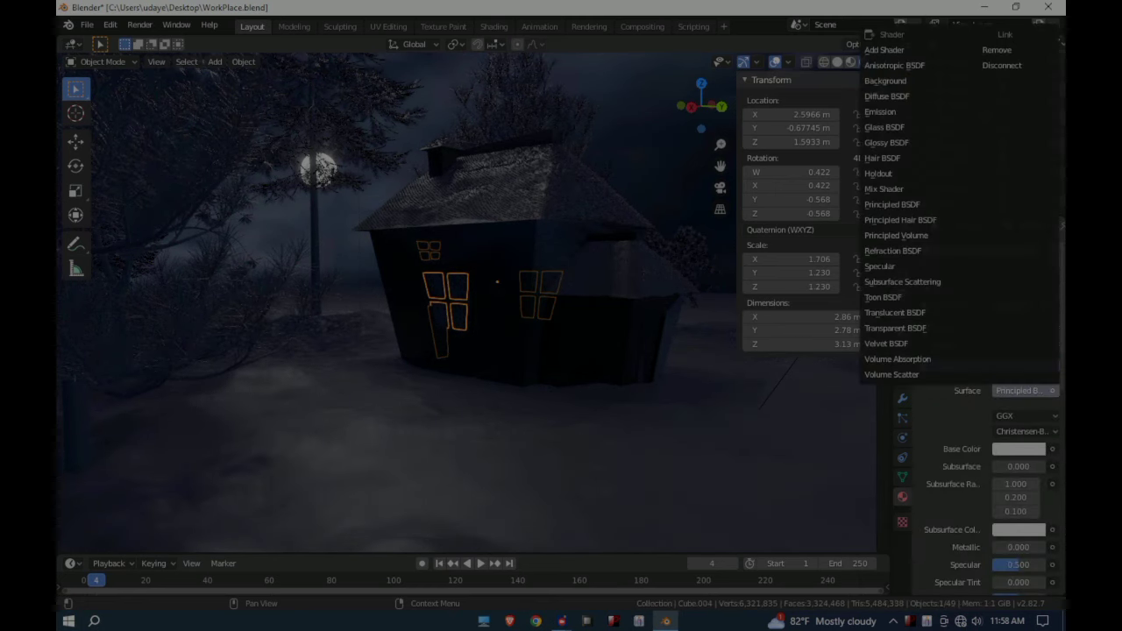
pyautogui.click(880, 112)
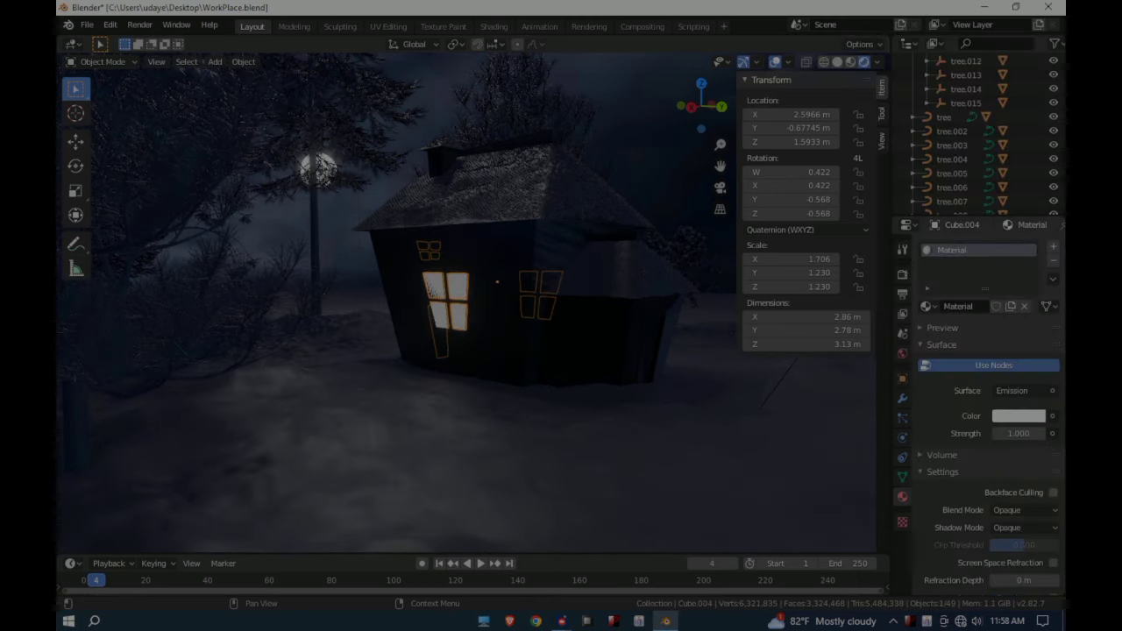
pyautogui.click(1018, 416)
pyautogui.moveTo(972, 265)
pyautogui.mouseDown()
pyautogui.moveTo(933, 281)
pyautogui.moveTo(948, 292)
pyautogui.mouseUp()
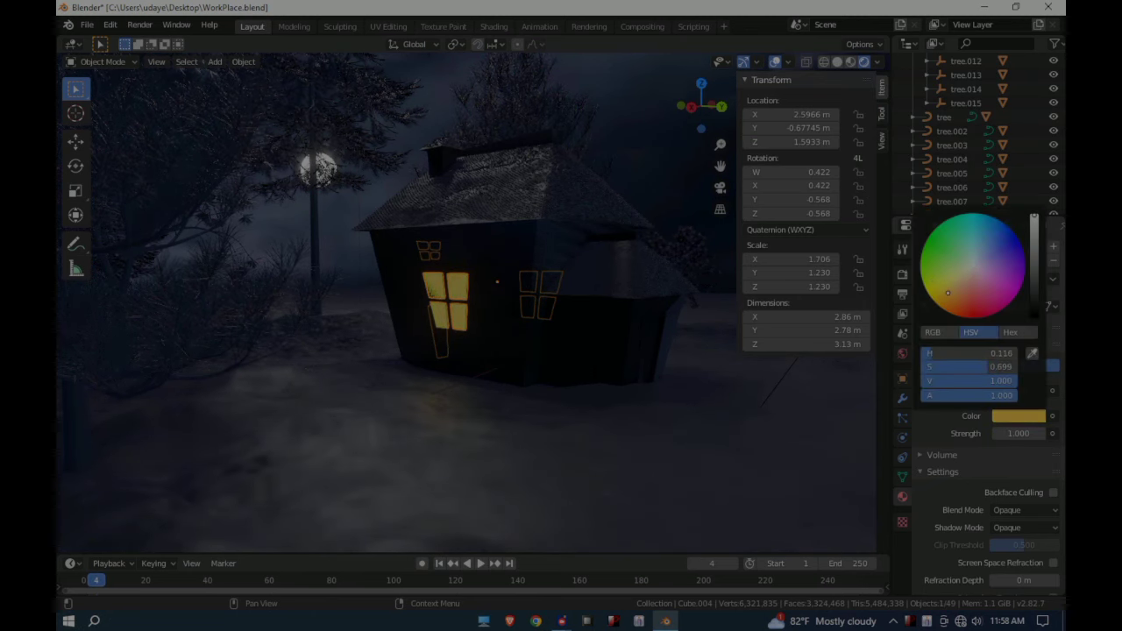
pyautogui.moveTo(1018, 433); pyautogui.dragTo(1055, 433)
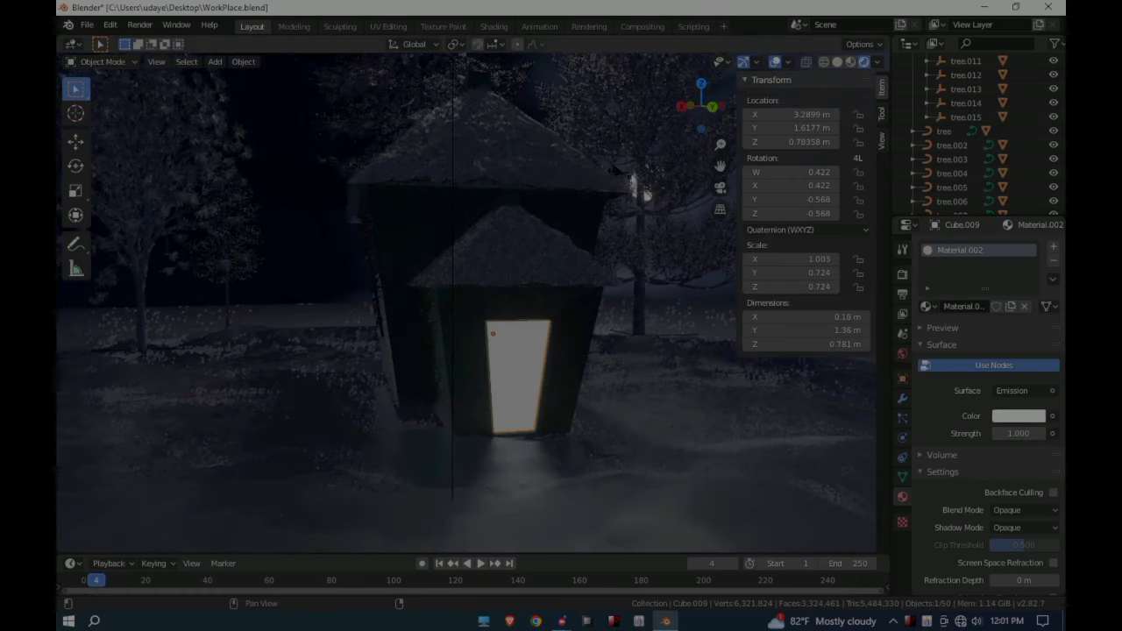
# Step: Set the door's emission color to pale yellow with strength 1.200 and view the glowing house from a distance
pyautogui.click(1018, 415)
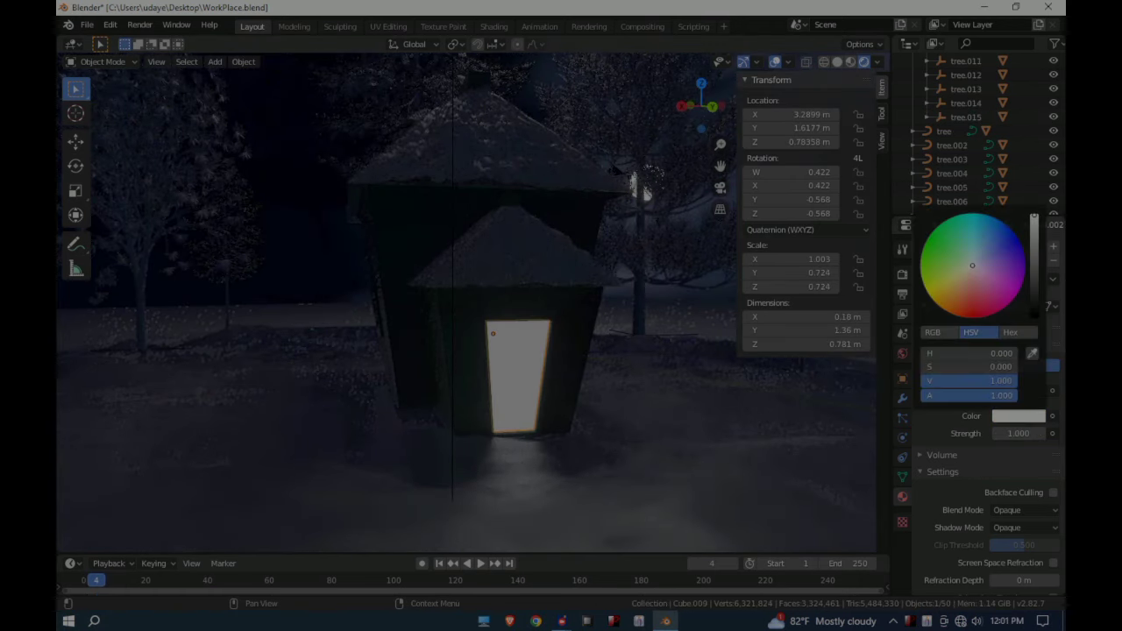
pyautogui.click(951, 282)
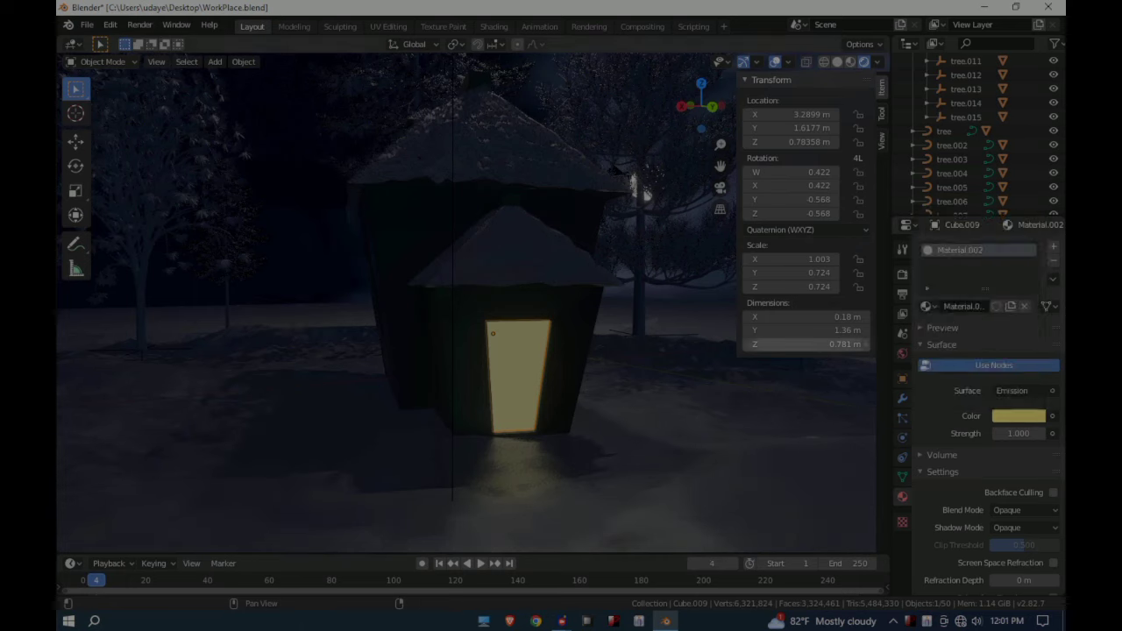
pyautogui.moveTo(493, 333); pyautogui.dragTo(544, 334, button='middle')
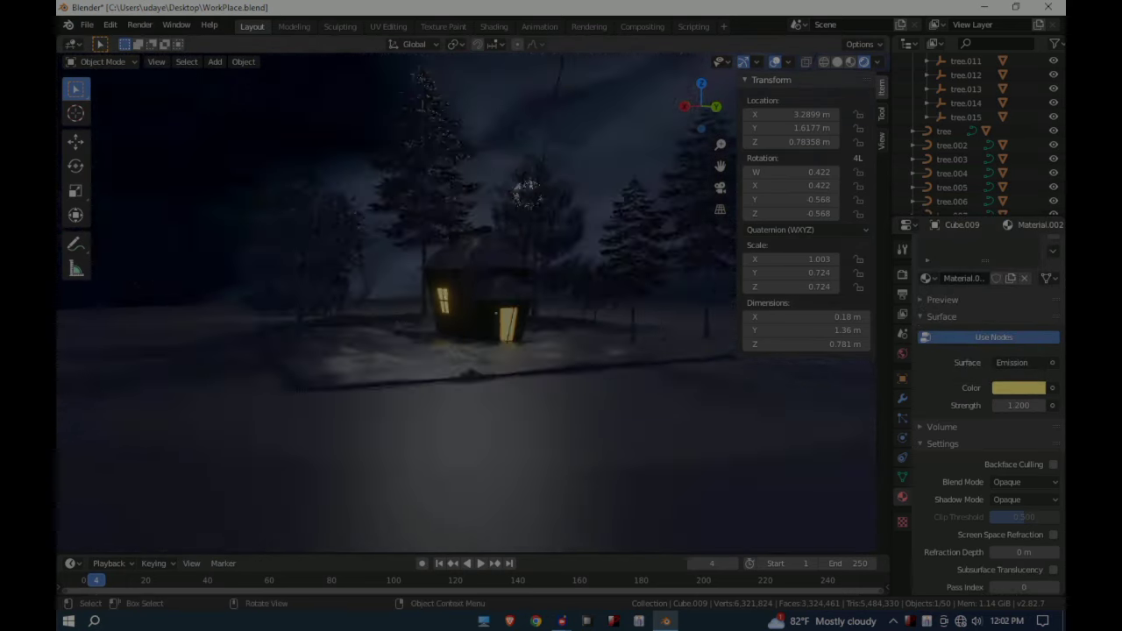
pyautogui.moveTo(544, 334); pyautogui.dragTo(480, 337, button='middle')
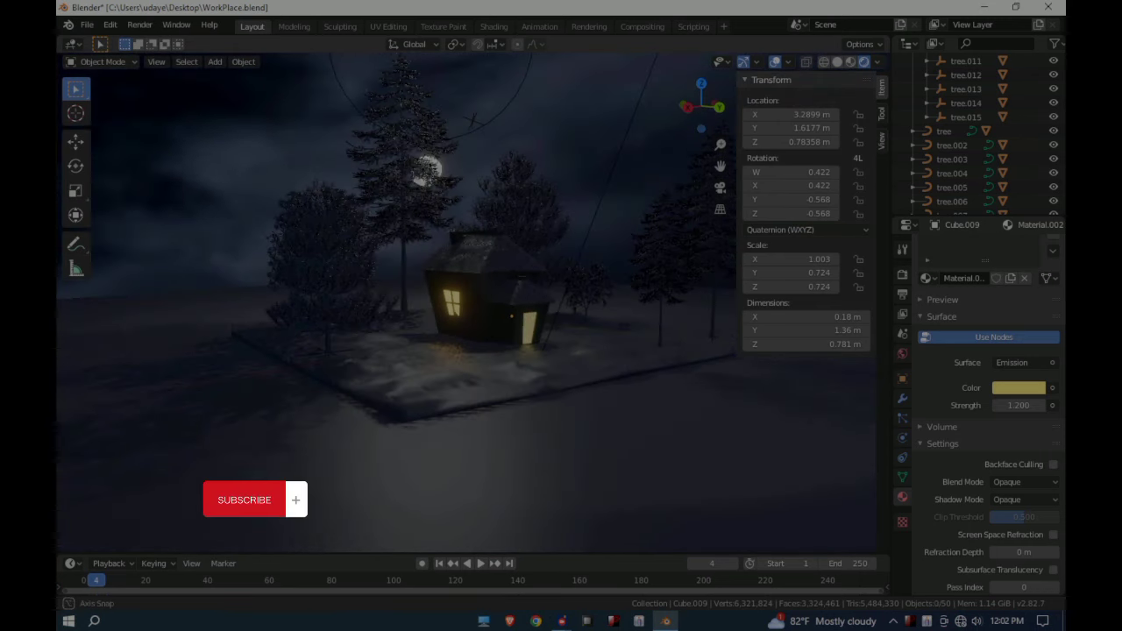